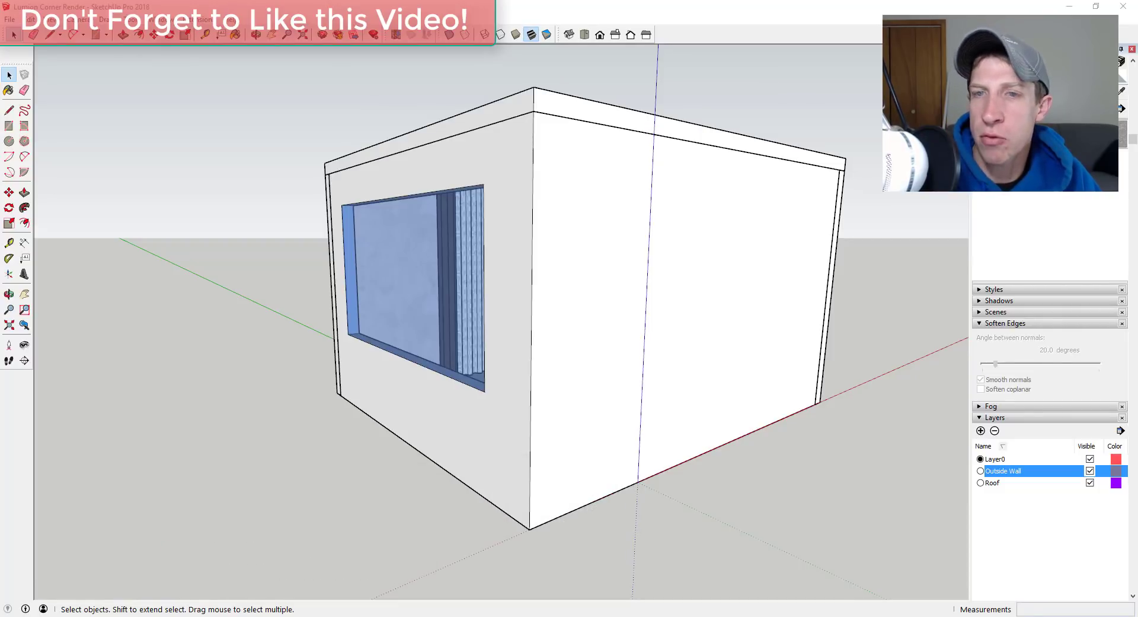
- Hide the Outside Wall and Roof layers to expose the room's interior
drag(1137, 59, 752, 3)
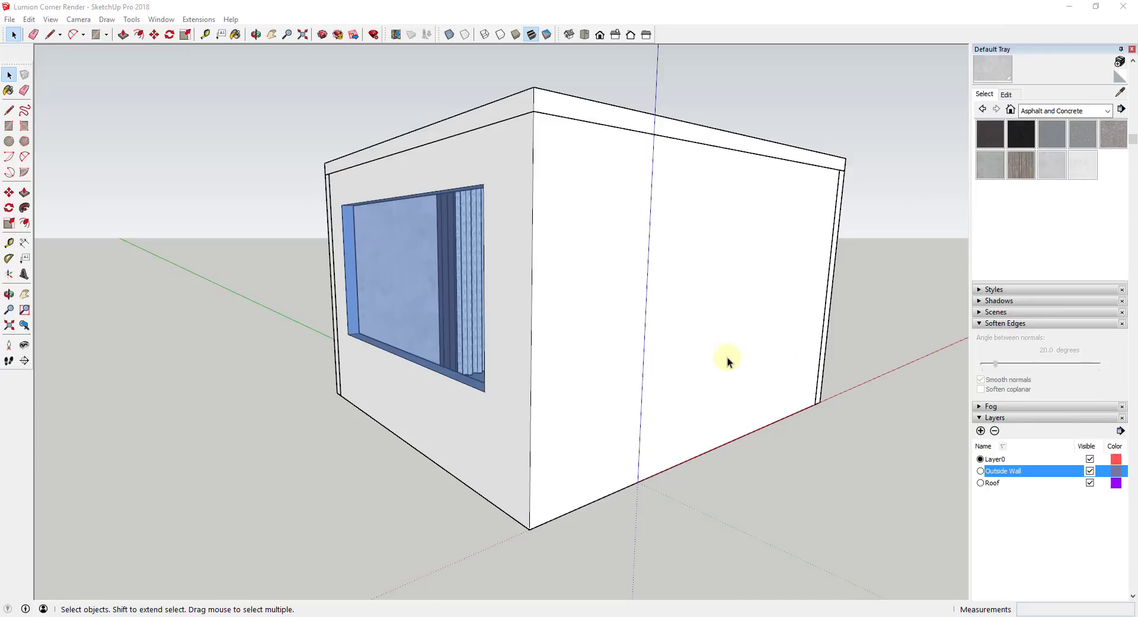
key(o)
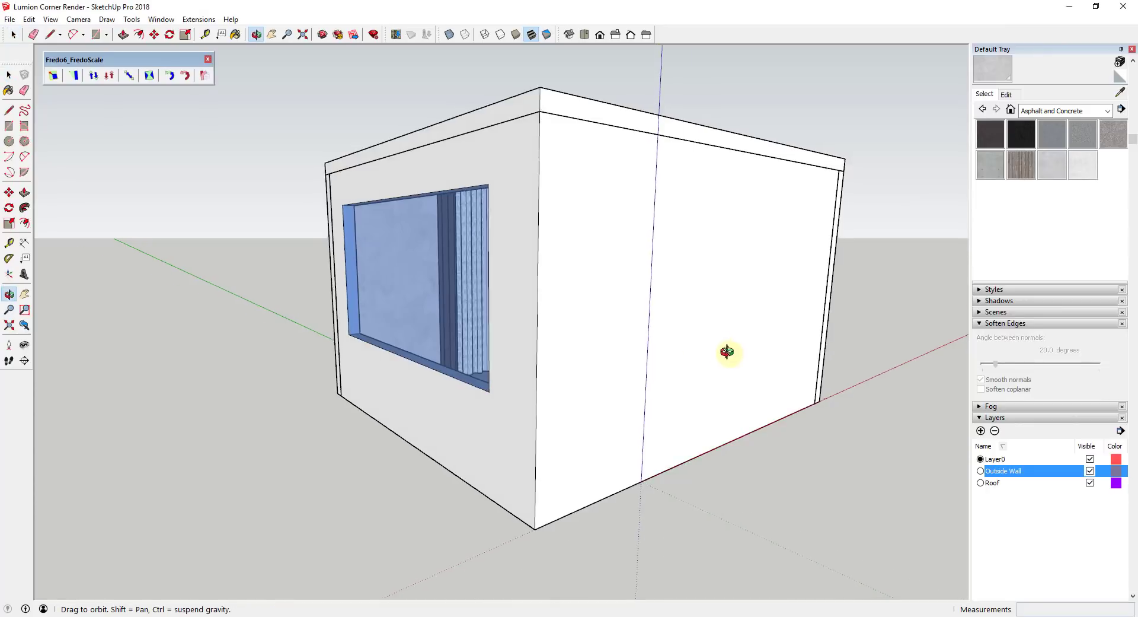
drag(727, 352, 754, 358)
key(space)
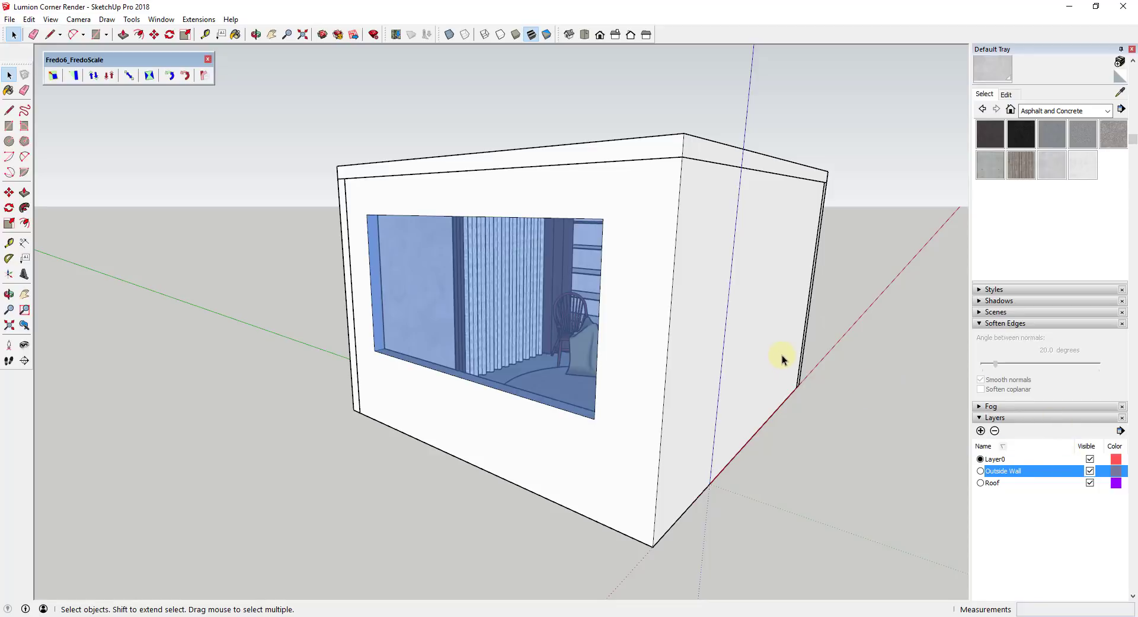
scroll(812, 378, up, 1)
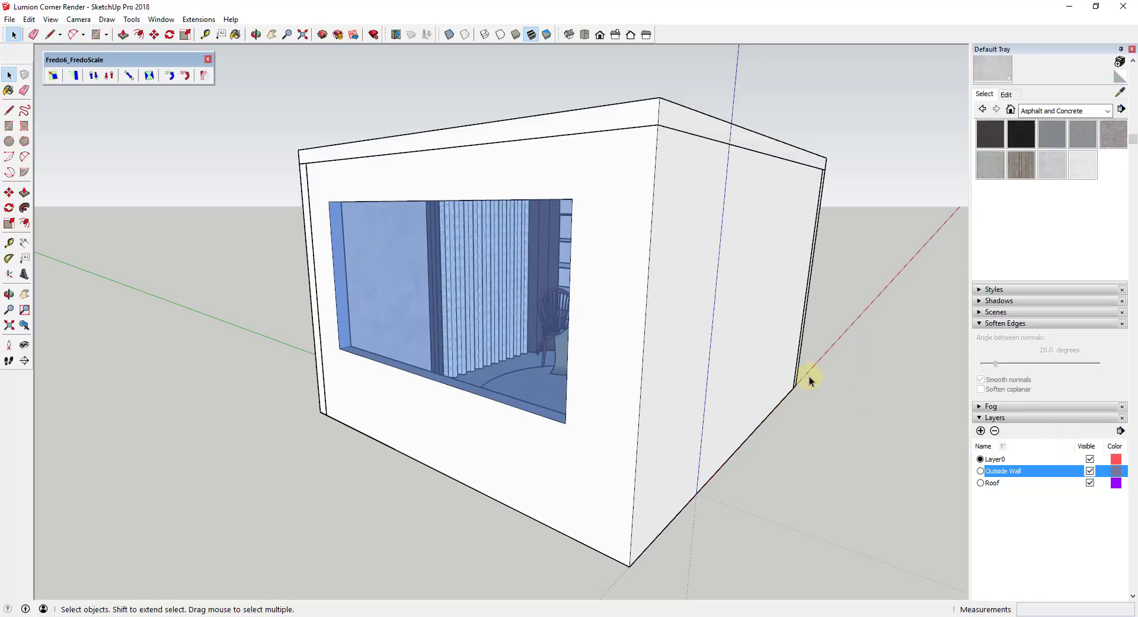
middle_drag(810, 382, 796, 376)
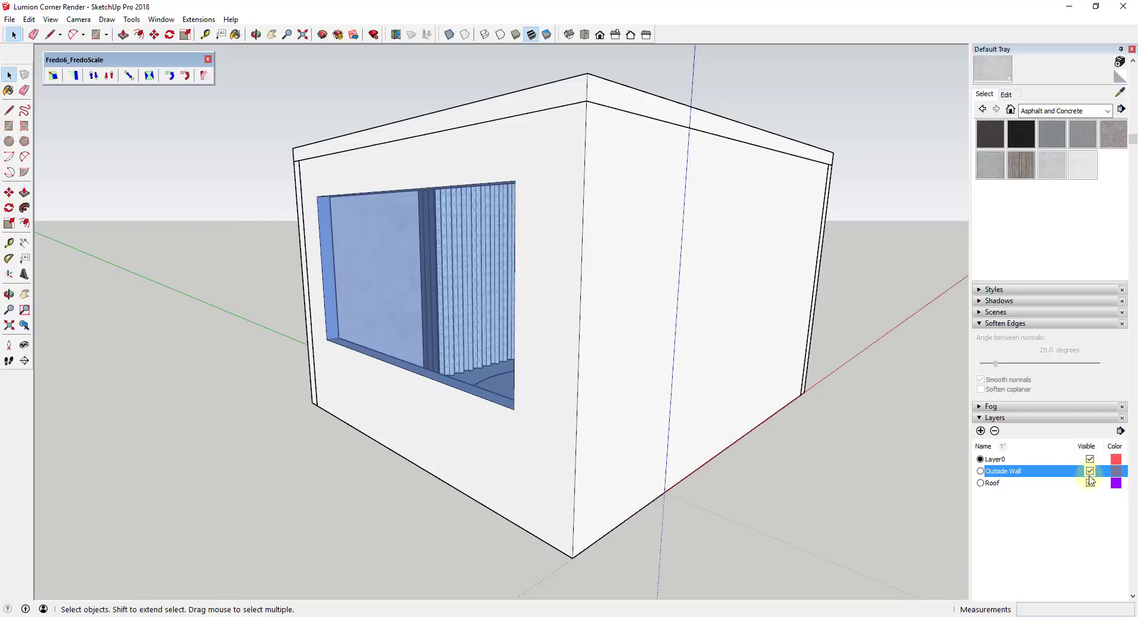
click(1090, 472)
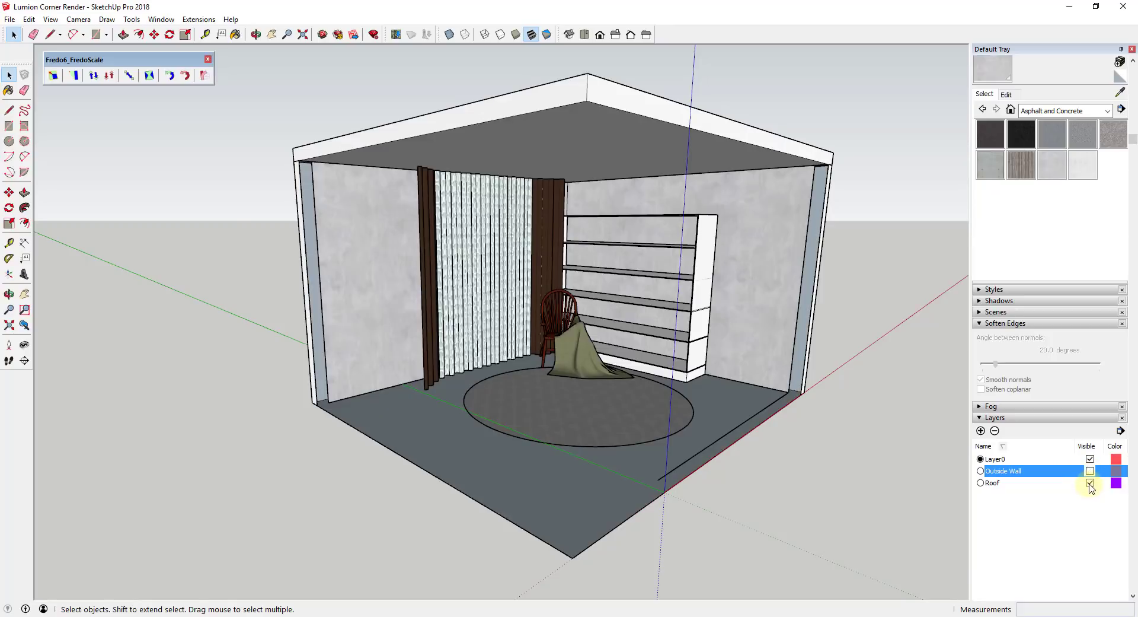
click(1090, 483)
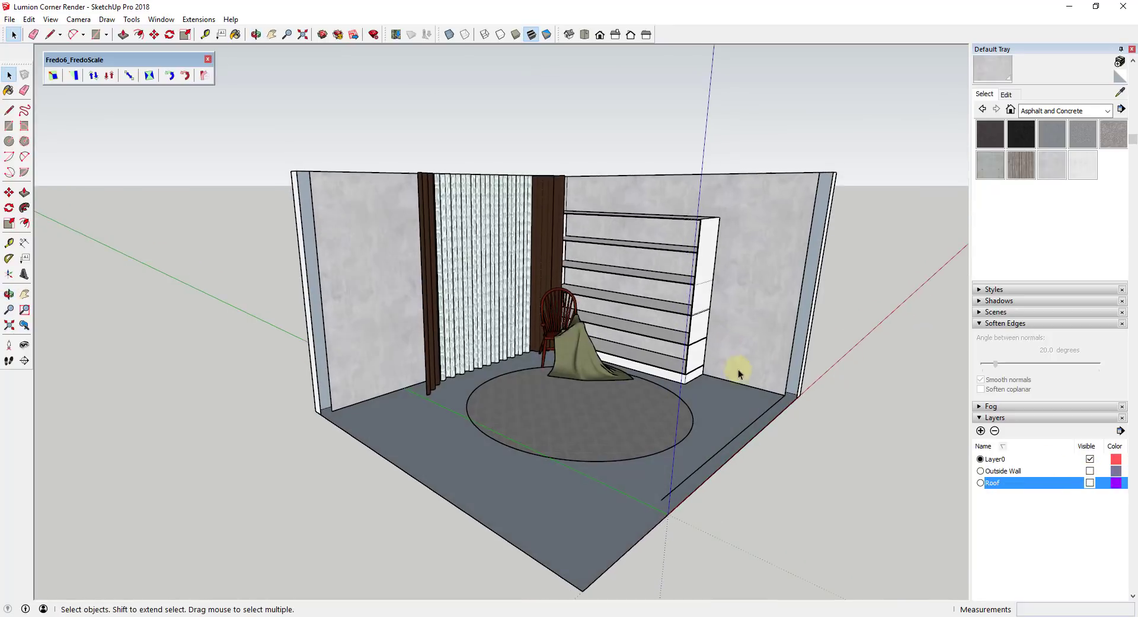
- Inspect the open room corner up close and select the green blanket draped over the chair
scroll(660, 388, up, 4)
scroll(626, 336, up, 2)
middle_drag(712, 323, 709, 313)
scroll(709, 313, down, 3)
middle_drag(665, 350, 587, 310)
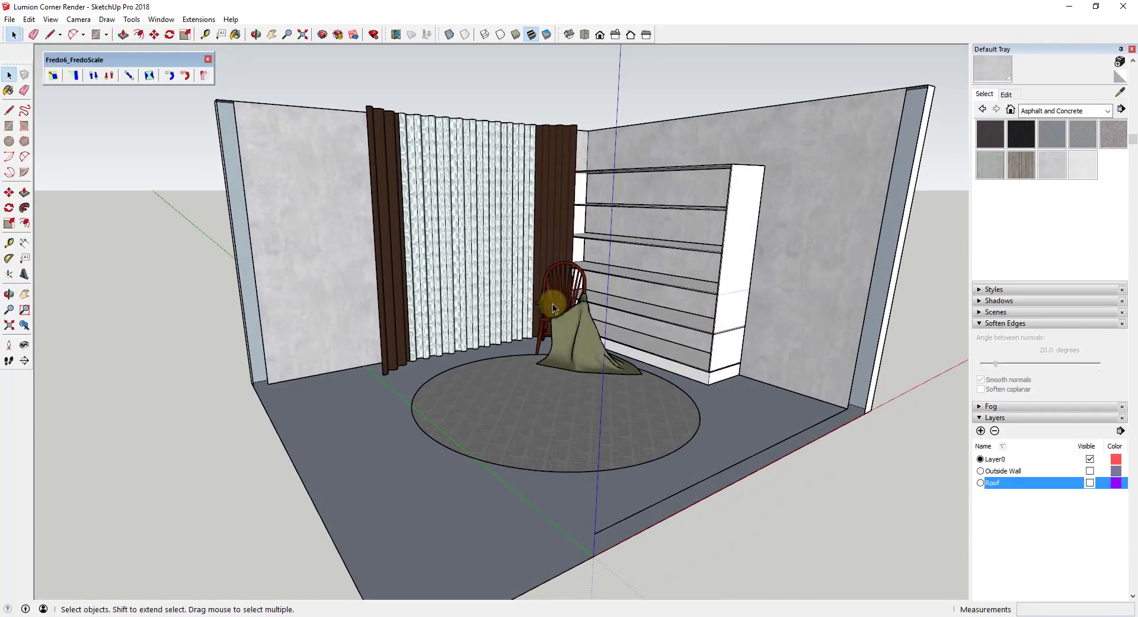
scroll(587, 309, up, 3)
scroll(566, 290, up, 4)
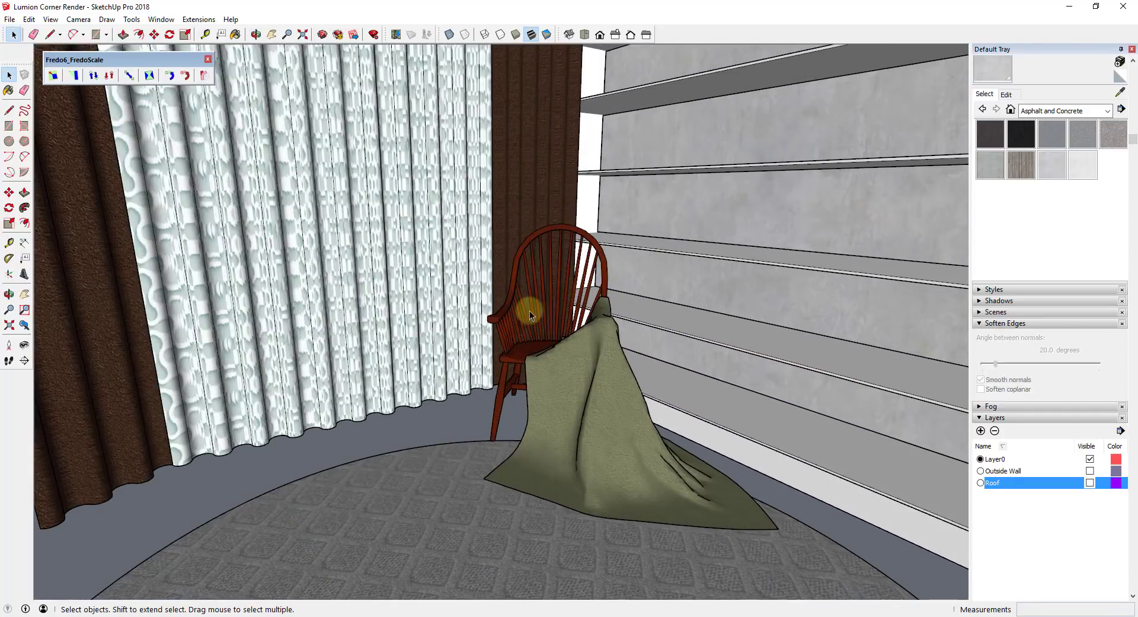
click(607, 396)
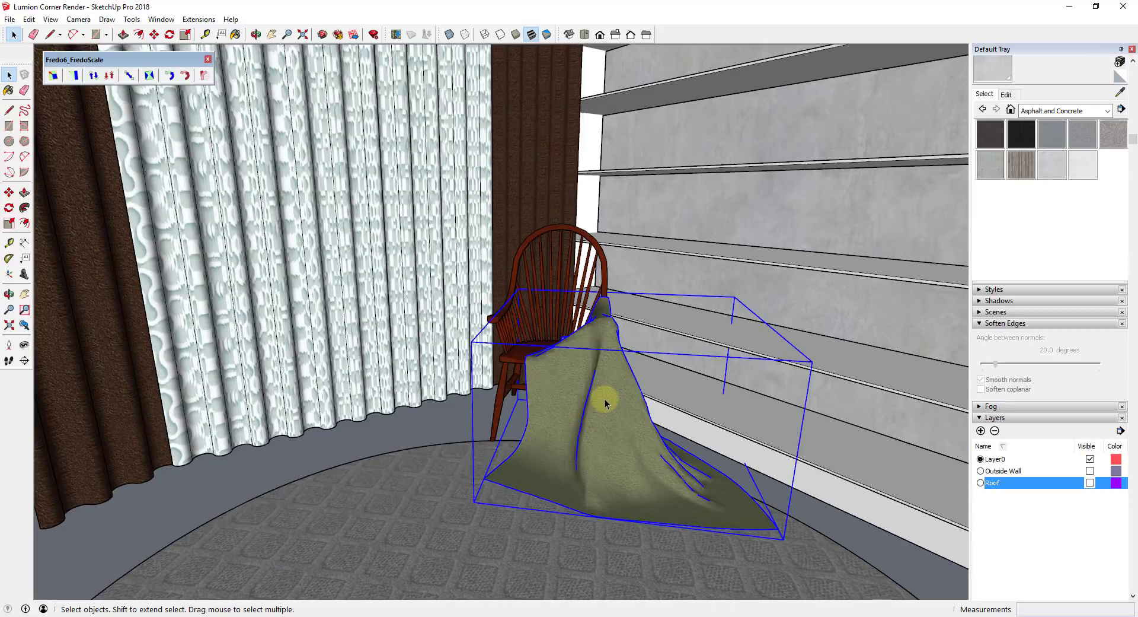
middle_drag(641, 464, 605, 419)
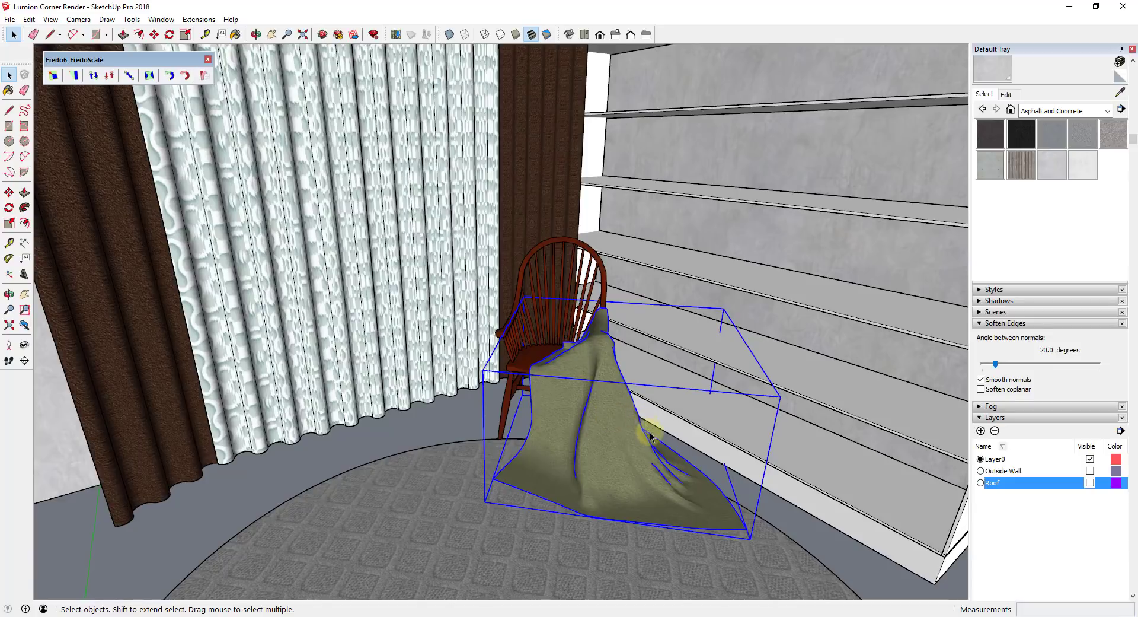
- Examine the curtains and shelves, including from above, and the window wall from outside
scroll(612, 374, down, 4)
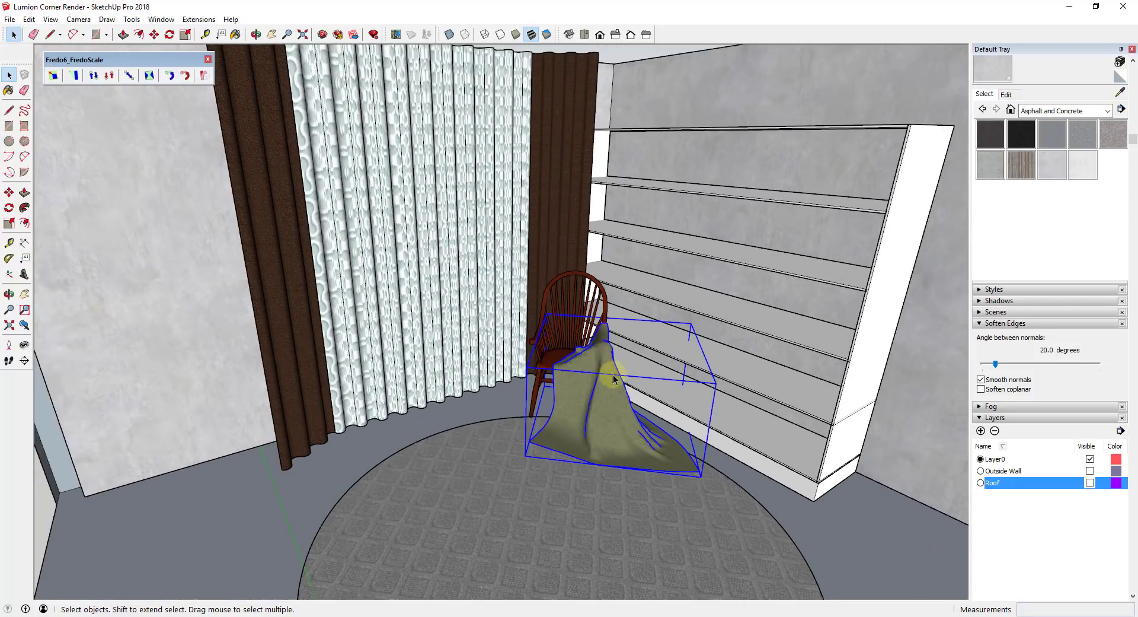
middle_drag(626, 400, 615, 375)
scroll(615, 376, down, 3)
scroll(379, 293, up, 2)
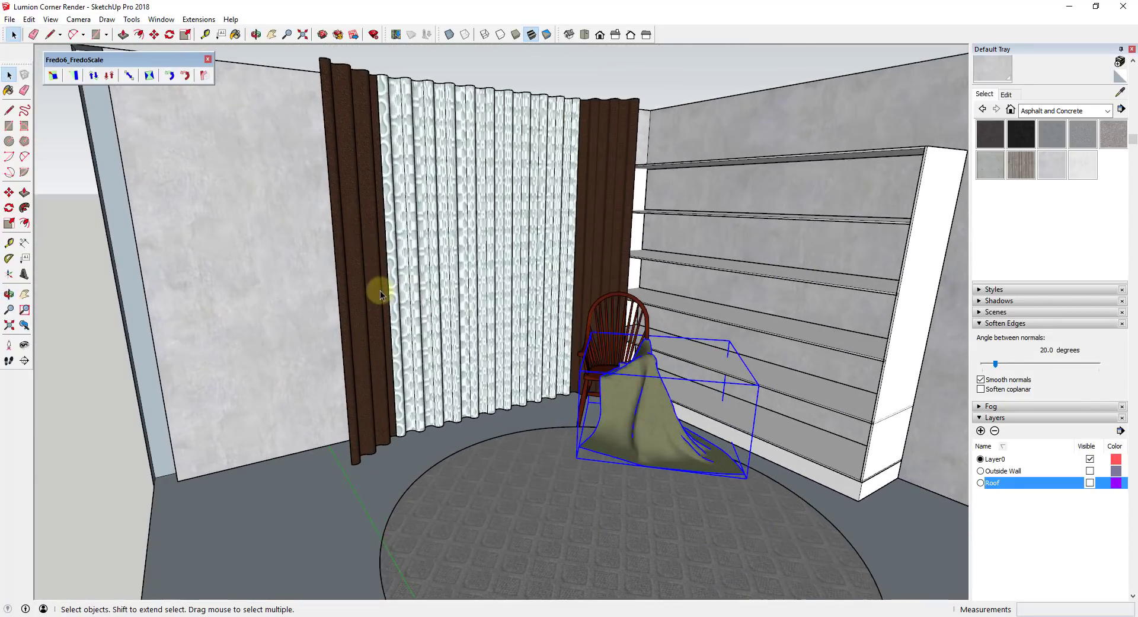
middle_drag(382, 234, 425, 246)
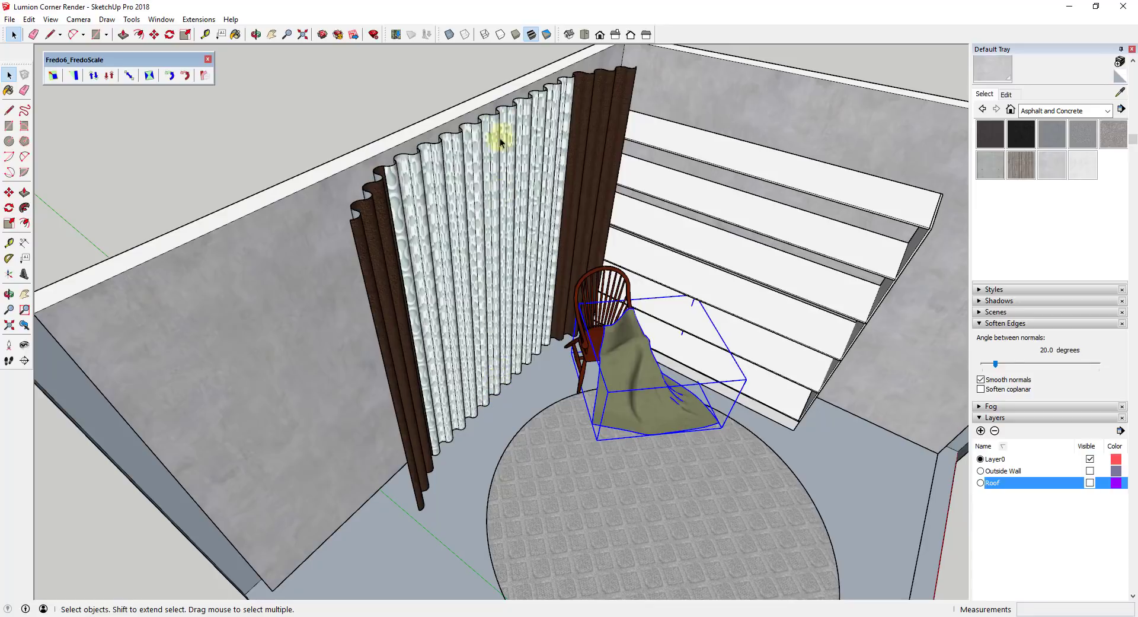
middle_drag(501, 141, 925, 166)
scroll(450, 237, down, 4)
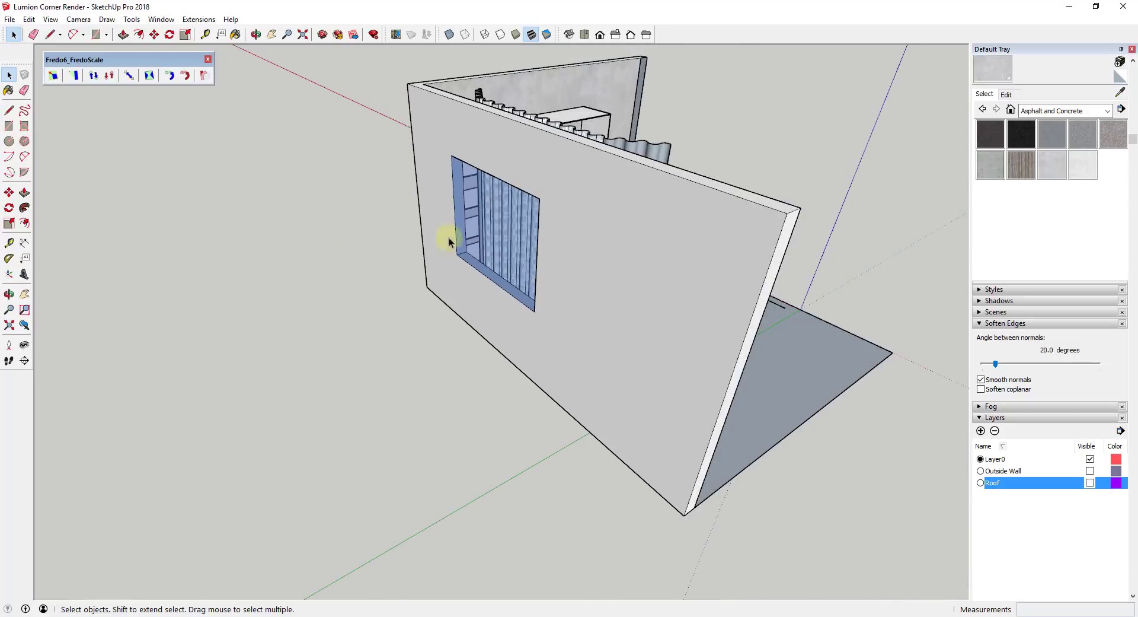
middle_drag(449, 238, 251, 230)
- Make the Outside Wall and Roof layers visible again
click(1090, 471)
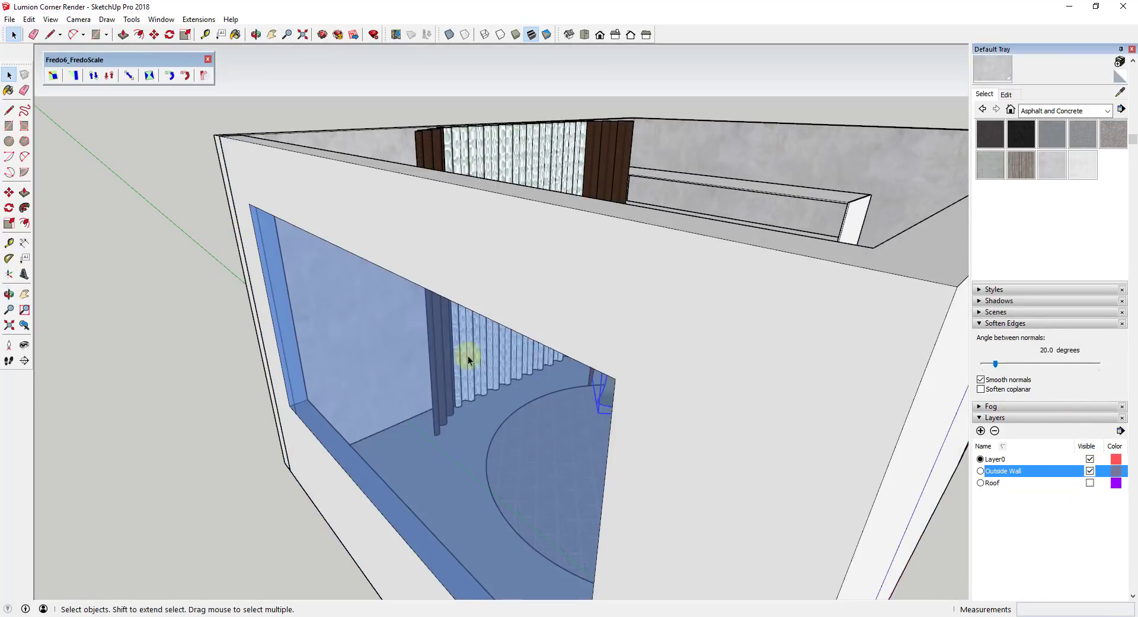
scroll(468, 357, down, 3)
click(1090, 482)
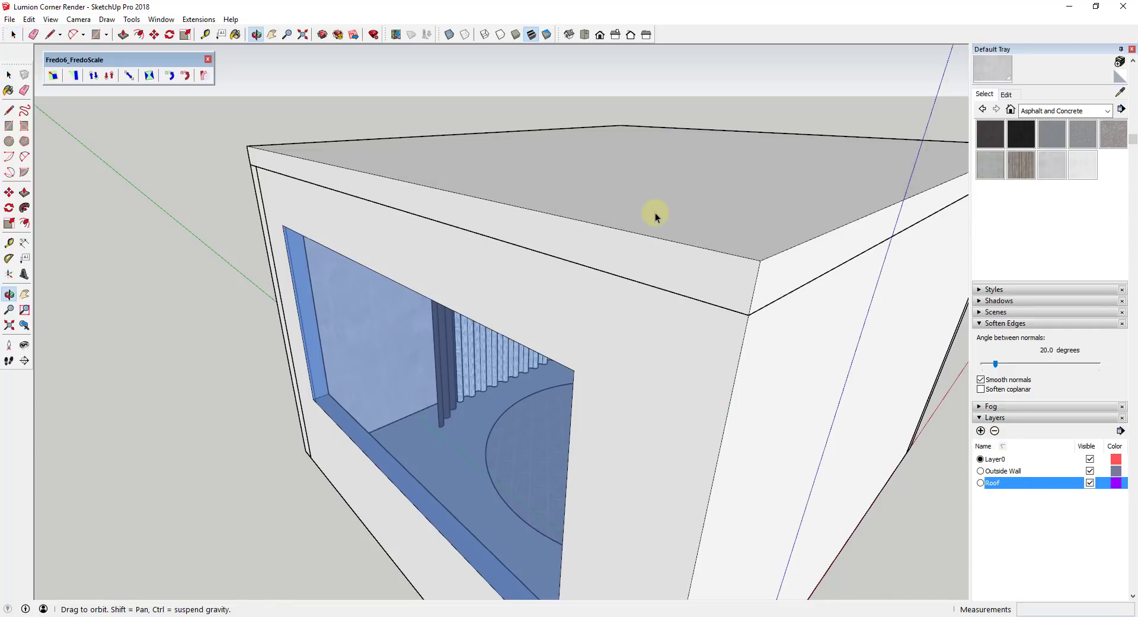
- Examine the closed building's exterior and look through the large window into the room
middle_drag(656, 213, 697, 182)
scroll(697, 184, down, 2)
scroll(709, 277, up, 1)
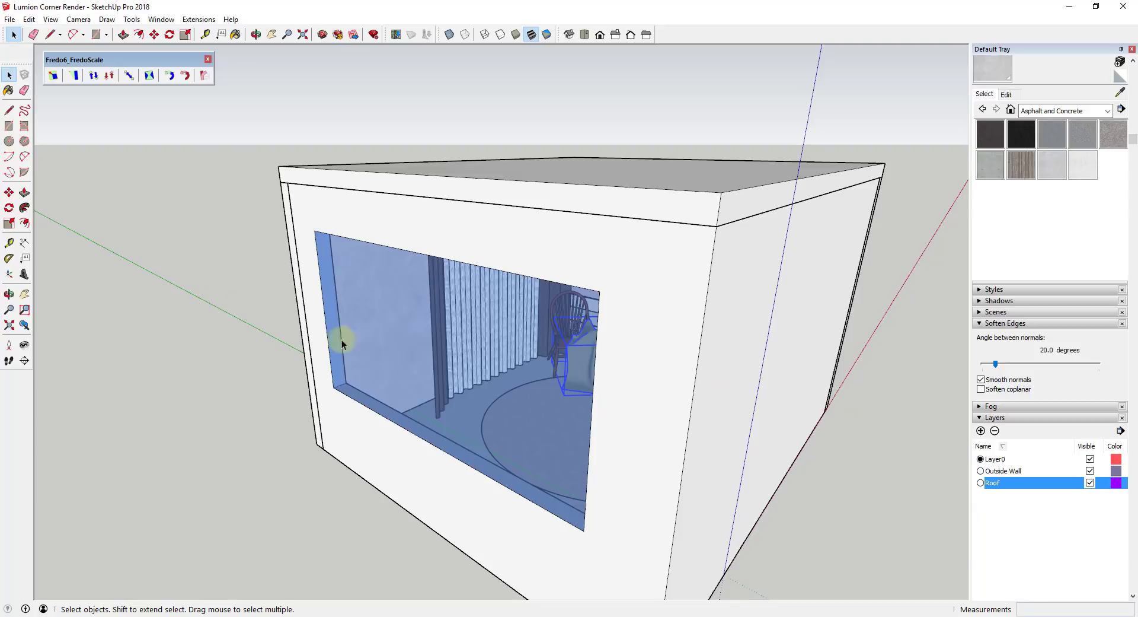
middle_drag(735, 341, 686, 344)
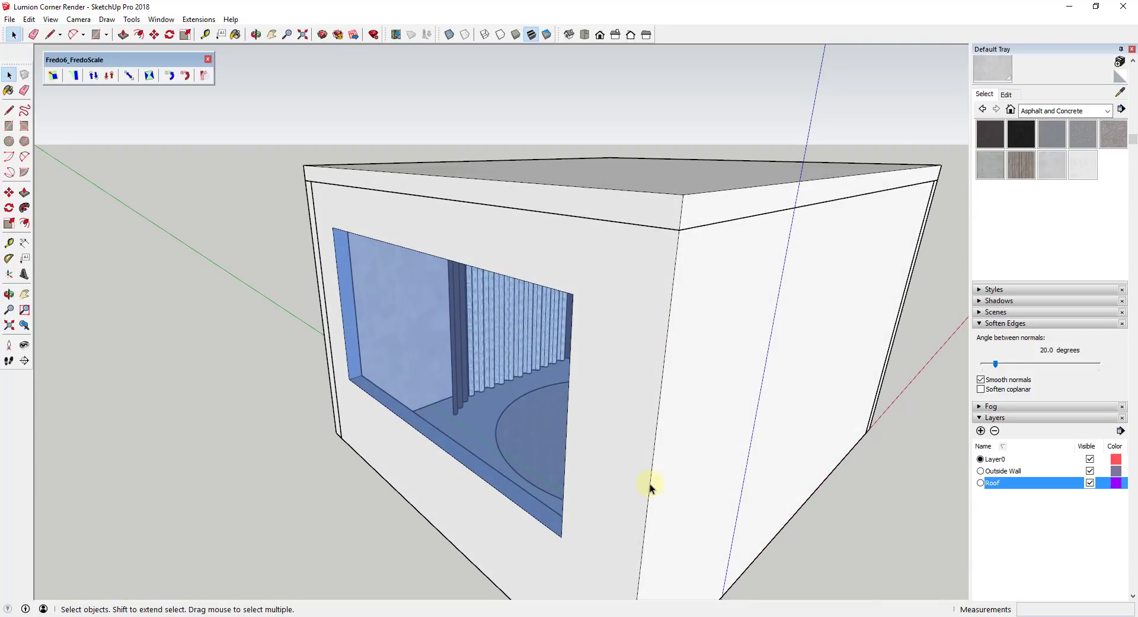
scroll(696, 417, down, 1)
middle_drag(696, 417, 797, 345)
scroll(796, 345, up, 4)
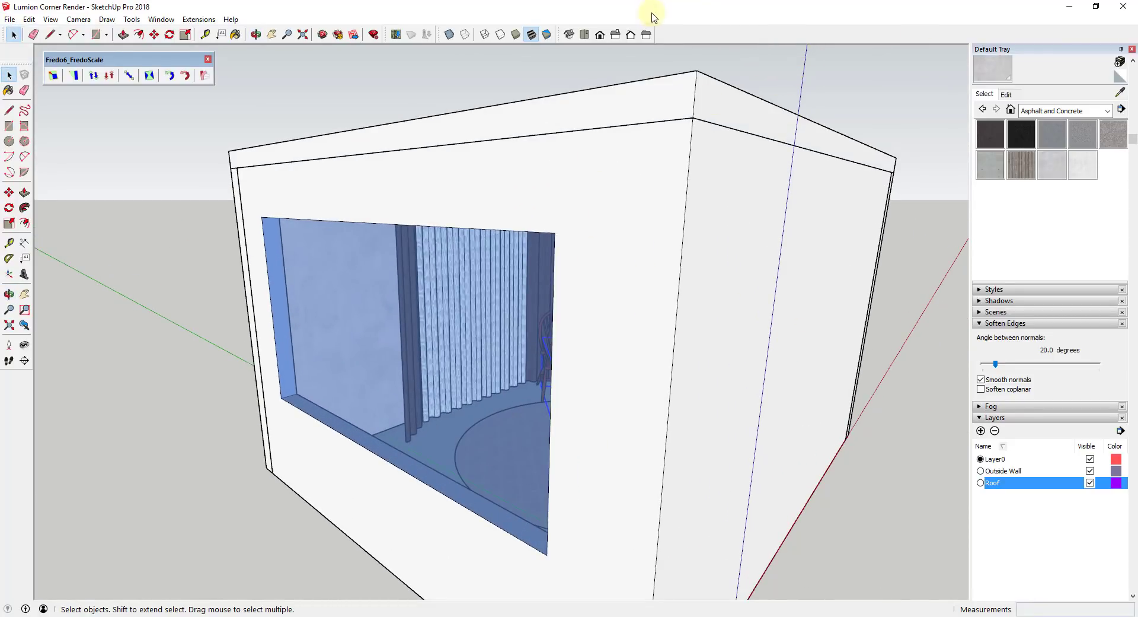
- Show the Lumion LiveSync toolbar and place it just below the FredoScale toolbar
right_click(703, 37)
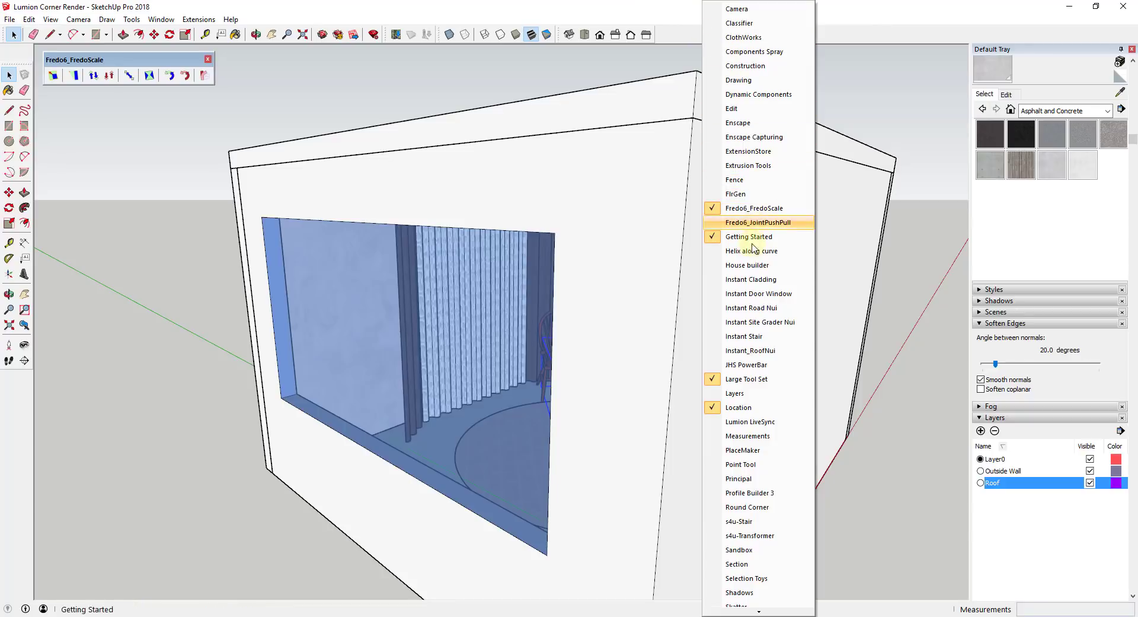
click(749, 421)
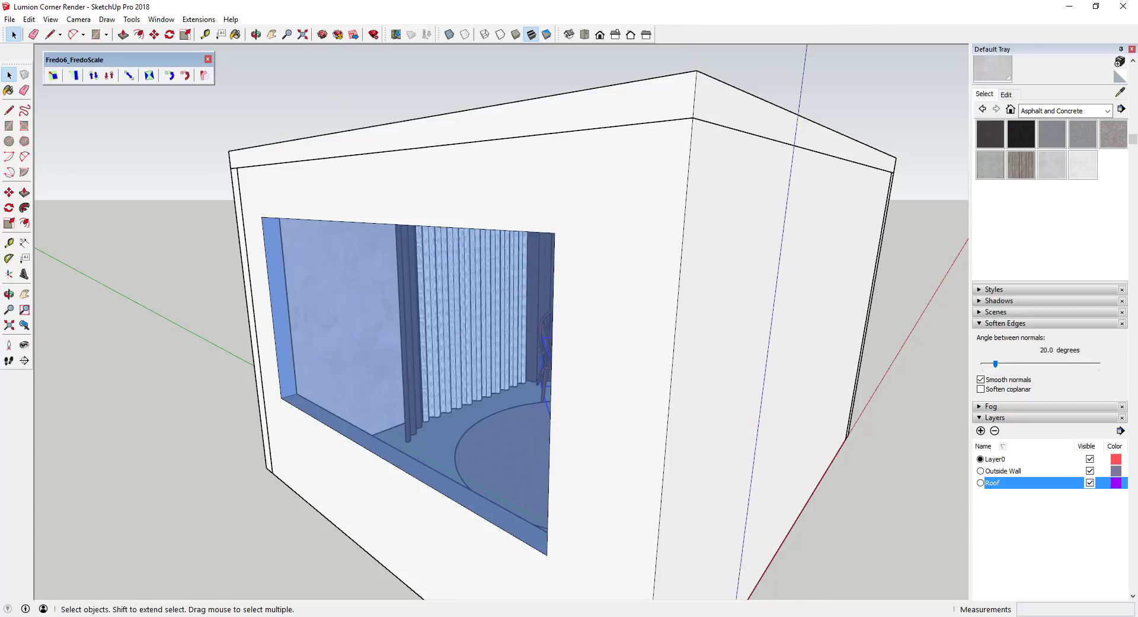
drag(658, 89, 83, 104)
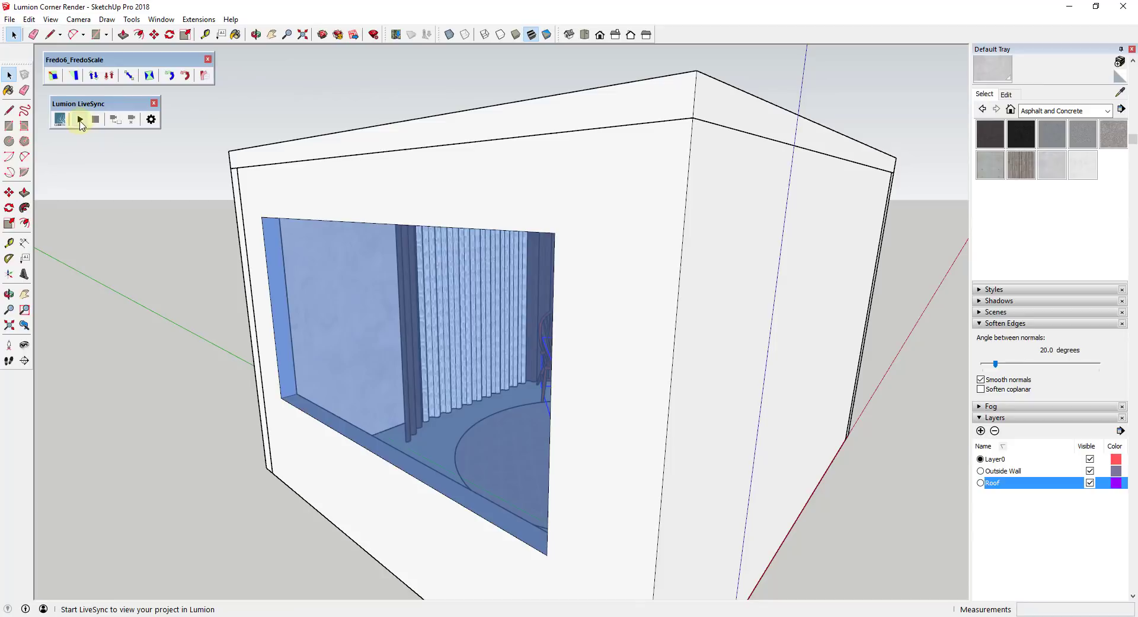
- Start LiveSync, launch Lumion, and open a new project from the daytime flat grass field scene
click(81, 120)
click(81, 119)
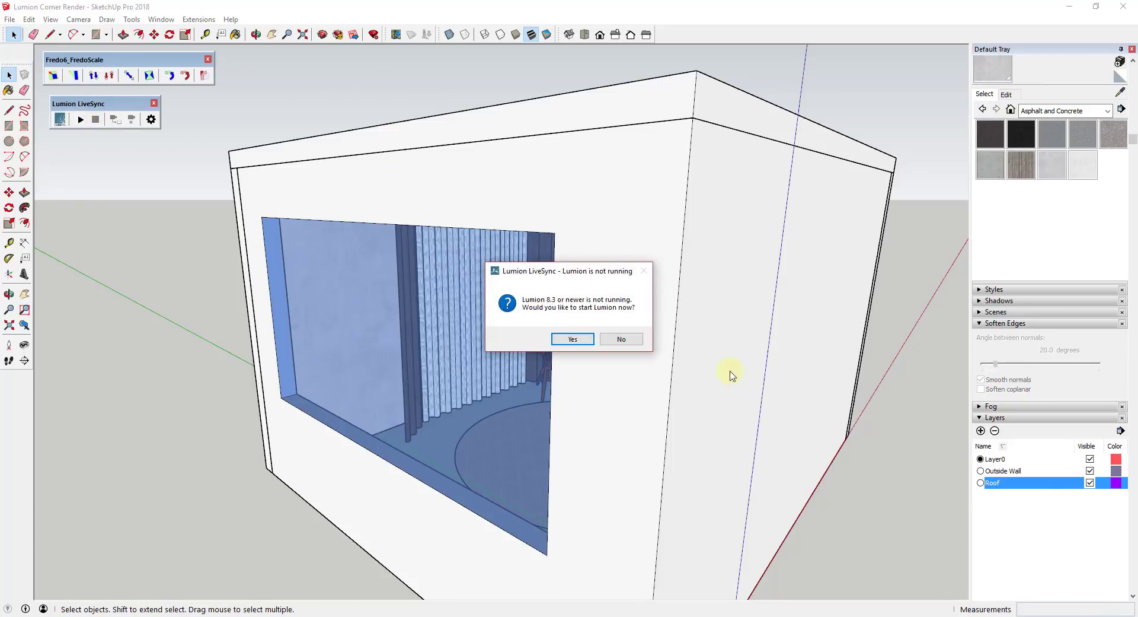
click(573, 340)
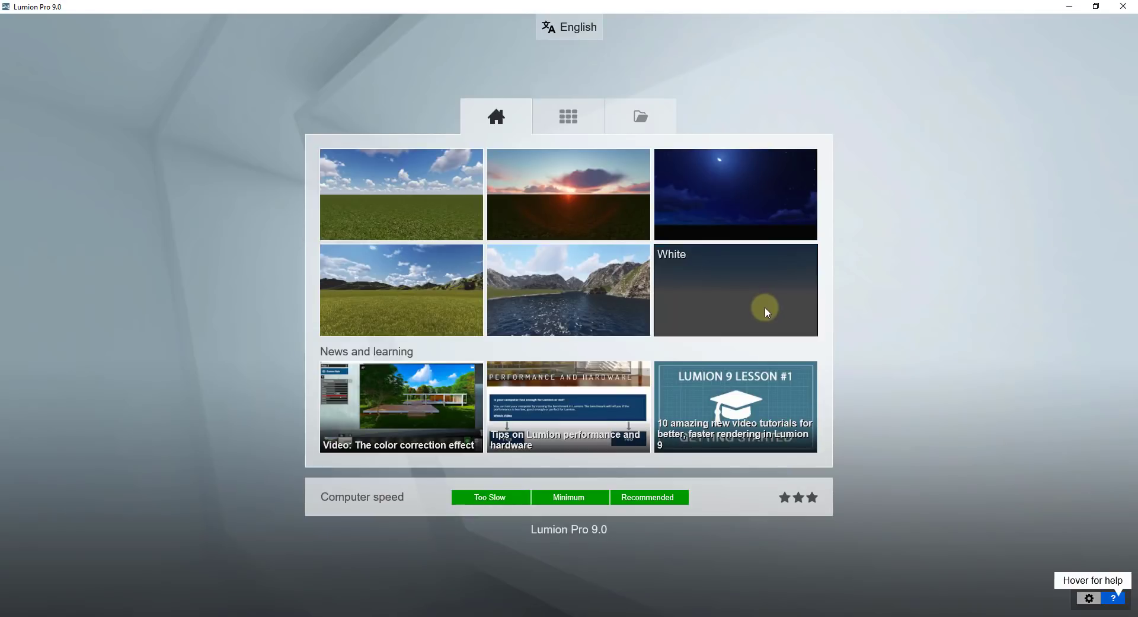
click(397, 196)
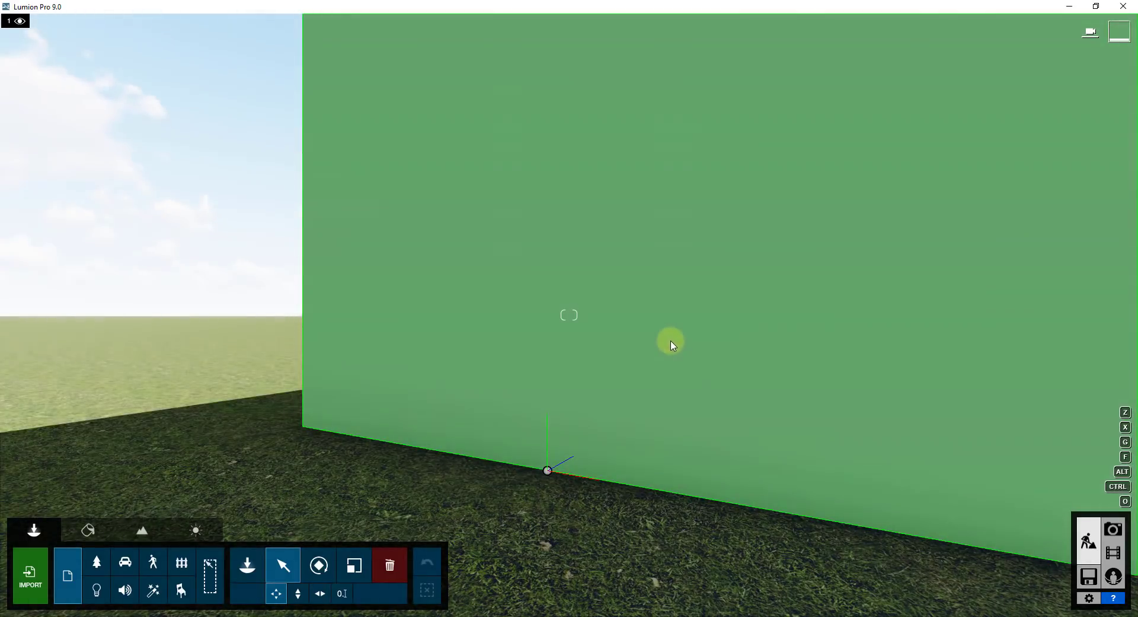
- Select the Lumion Corner Render model and view the building's exterior corner with the window
click(614, 296)
right_drag(615, 295, 551, 304)
key(s)
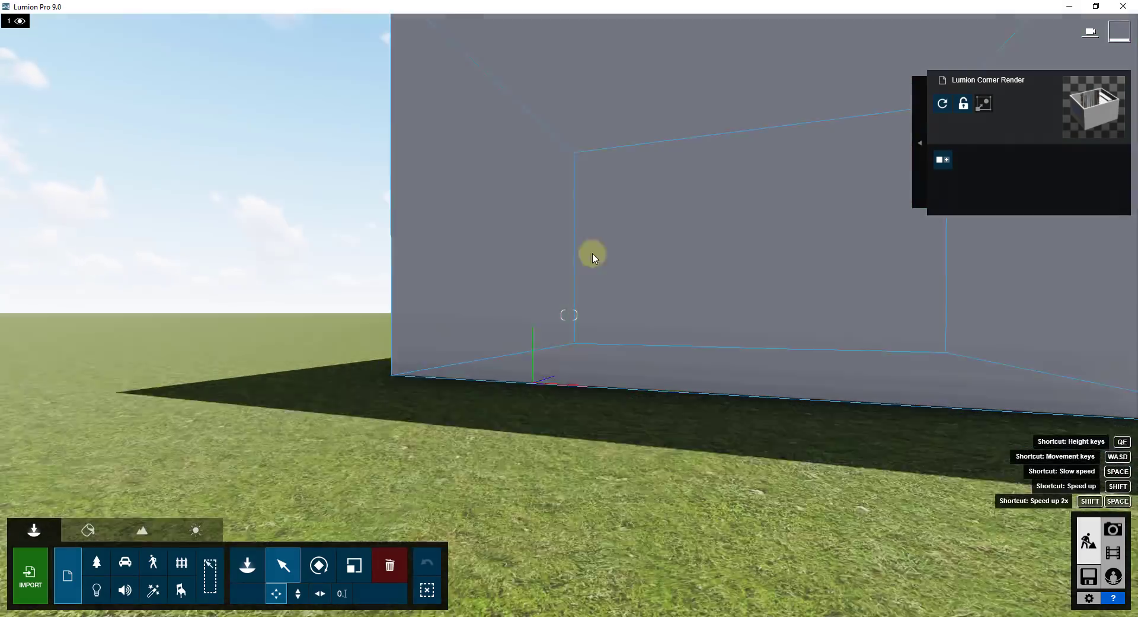
key(a)
right_drag(623, 265, 619, 264)
right_drag(568, 315, 569, 315)
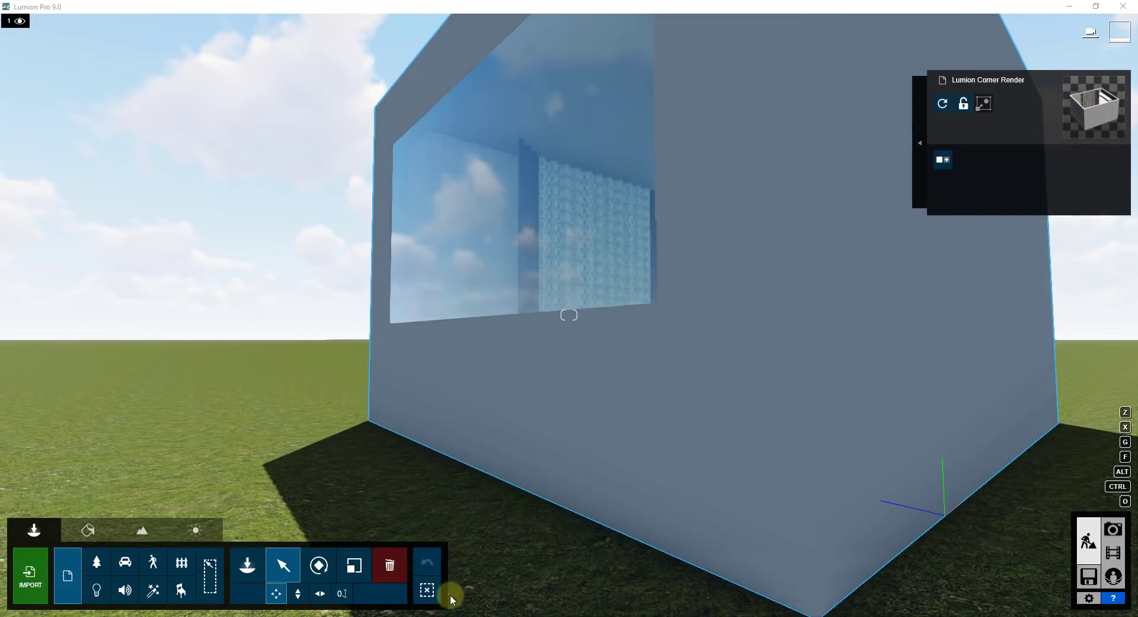
- Switch to SketchUp, stop camera synchronization with Lumion, and orbit the building slightly to test it
key(alt+Tab)
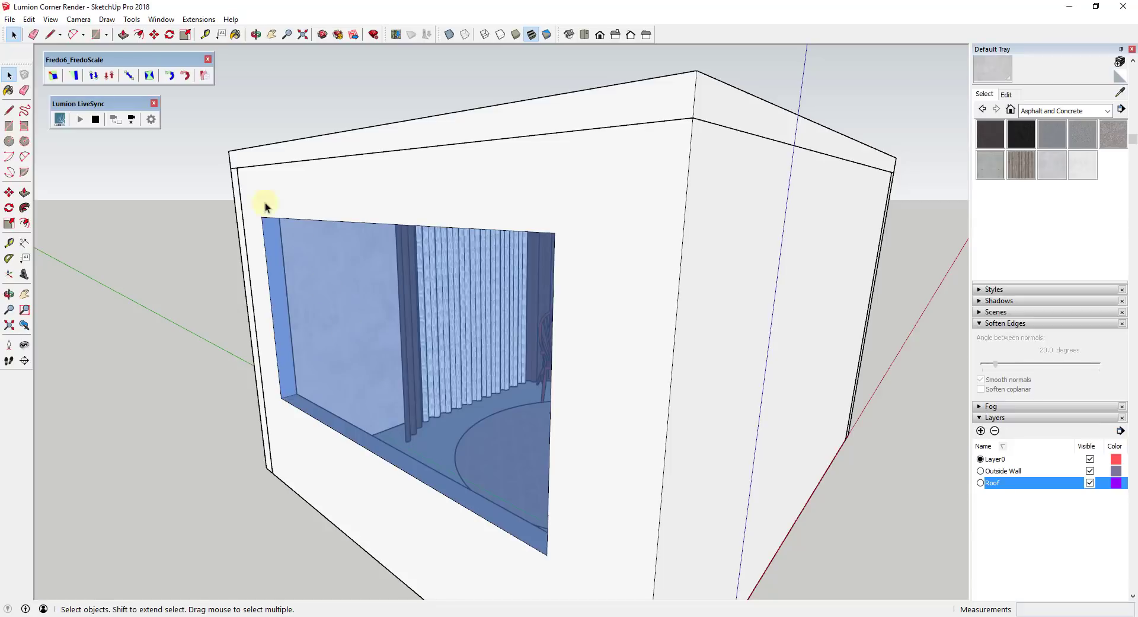
click(132, 120)
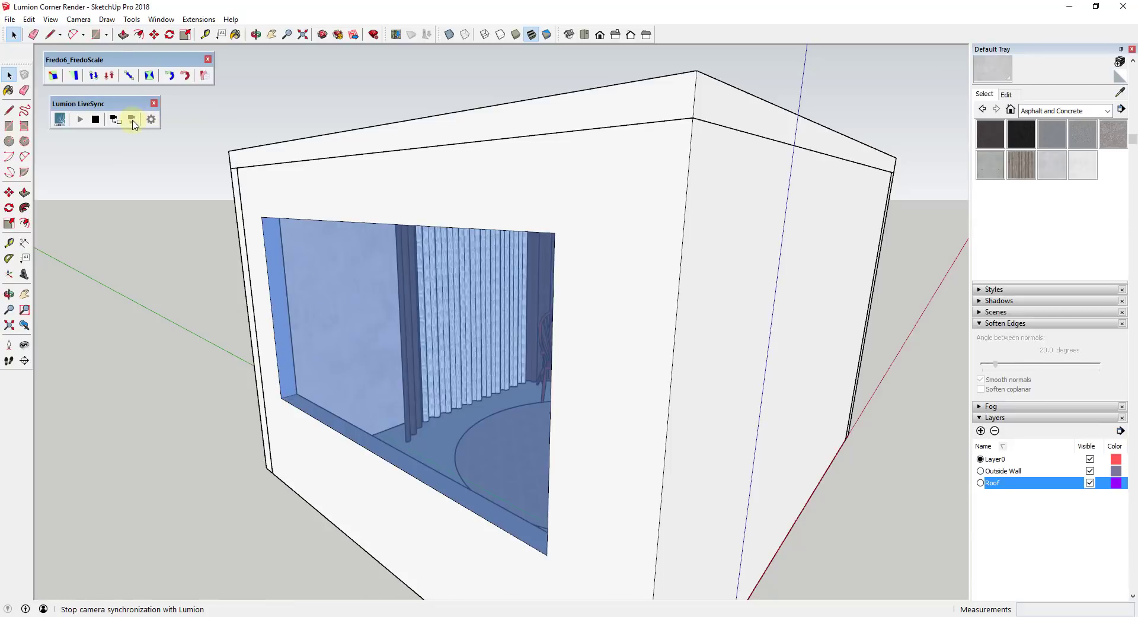
middle_drag(595, 411, 606, 391)
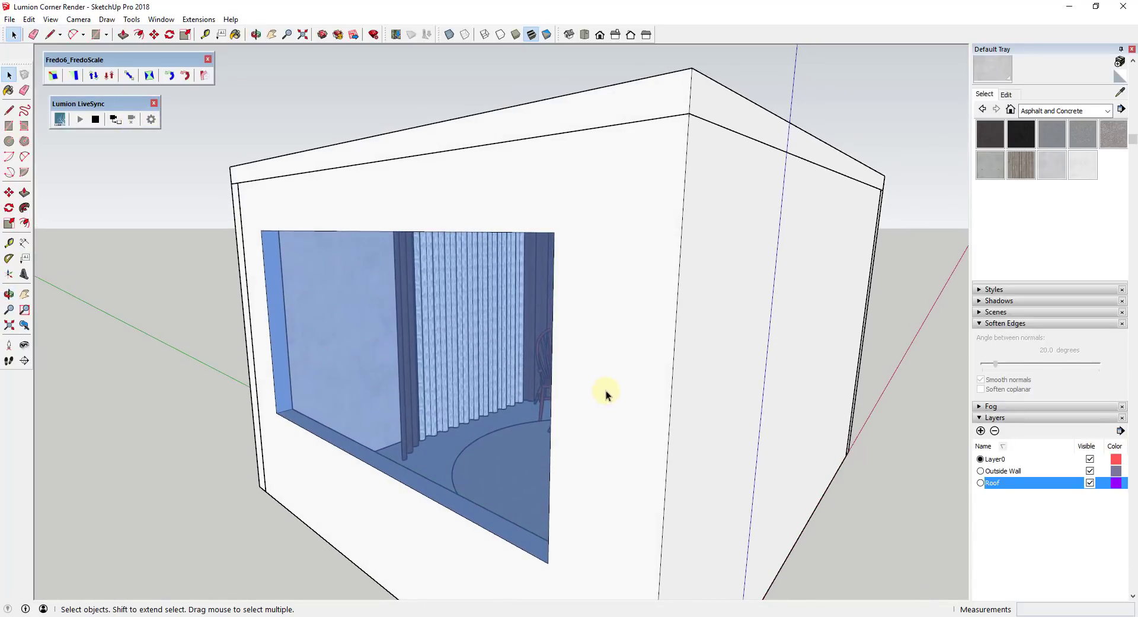
- Switch to Lumion and move the camera inside the room, facing the corner with the curtains, chair and shelves
key(alt+Tab)
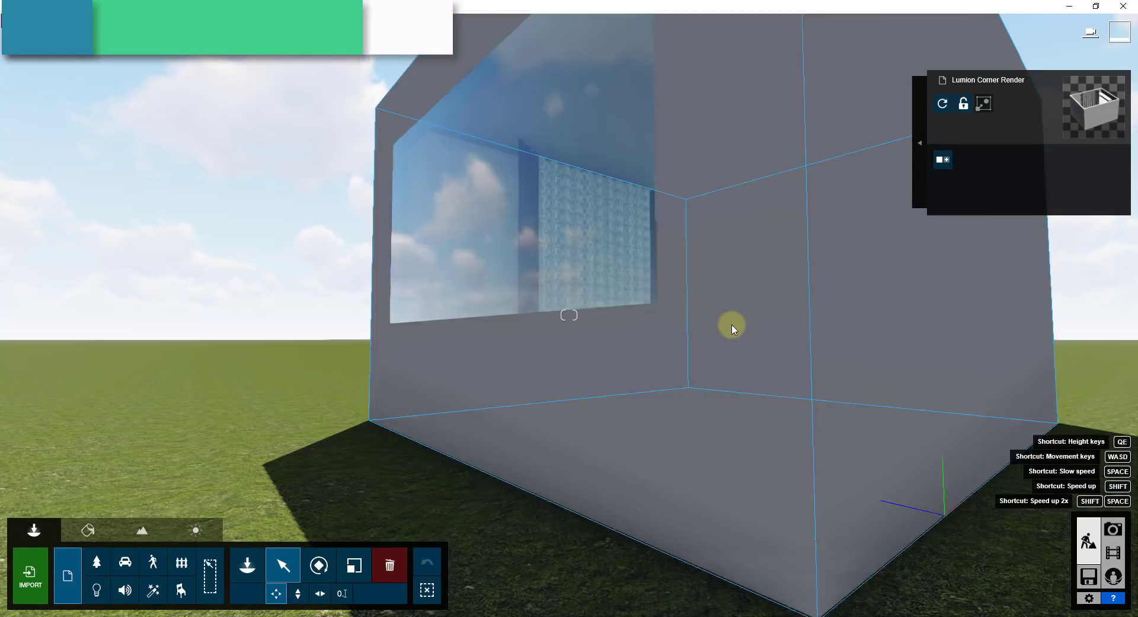
mouse_move(732, 325)
right_down()
mouse_move(751, 325)
mouse_move(722, 326)
mouse_move(741, 332)
right_up()
key(w)
key(w)
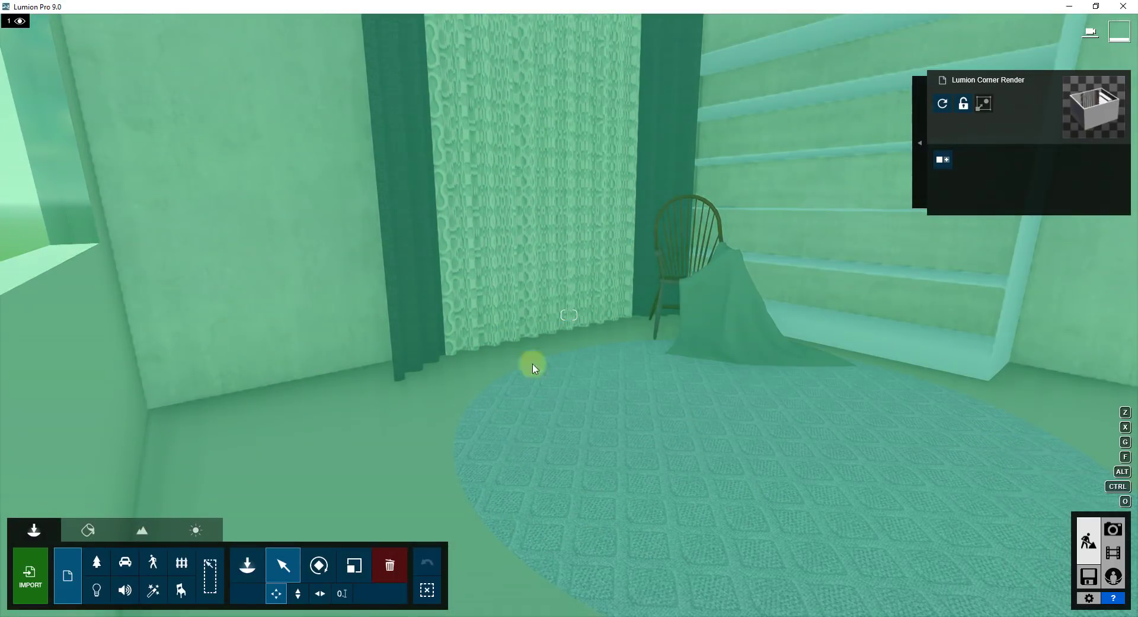
right_drag(617, 273, 688, 322)
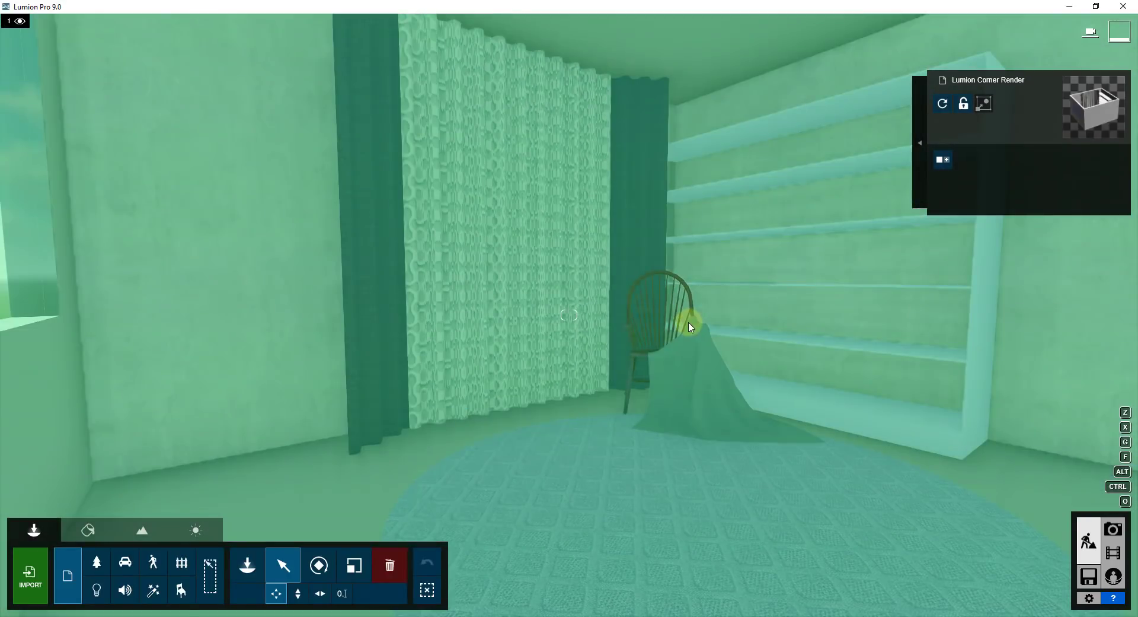
right_drag(533, 95, 483, 238)
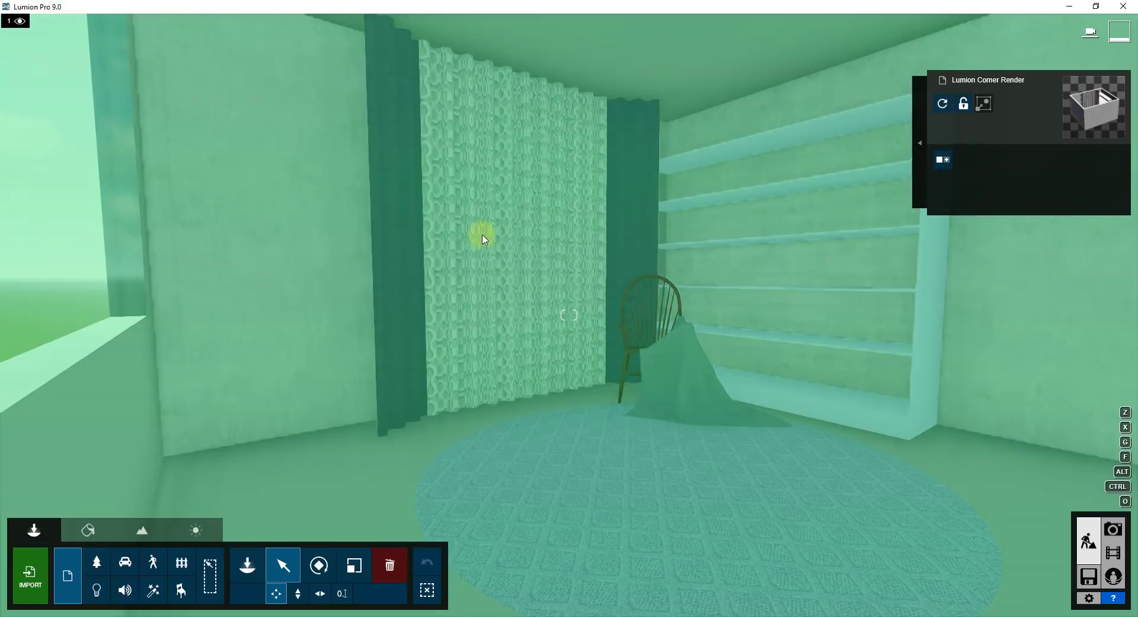
- Apply the Brown Fur nature material to the round Carpet Berber Pattern Gray rug in the material editor
right_drag(755, 335, 759, 335)
scroll(755, 335, up, 1)
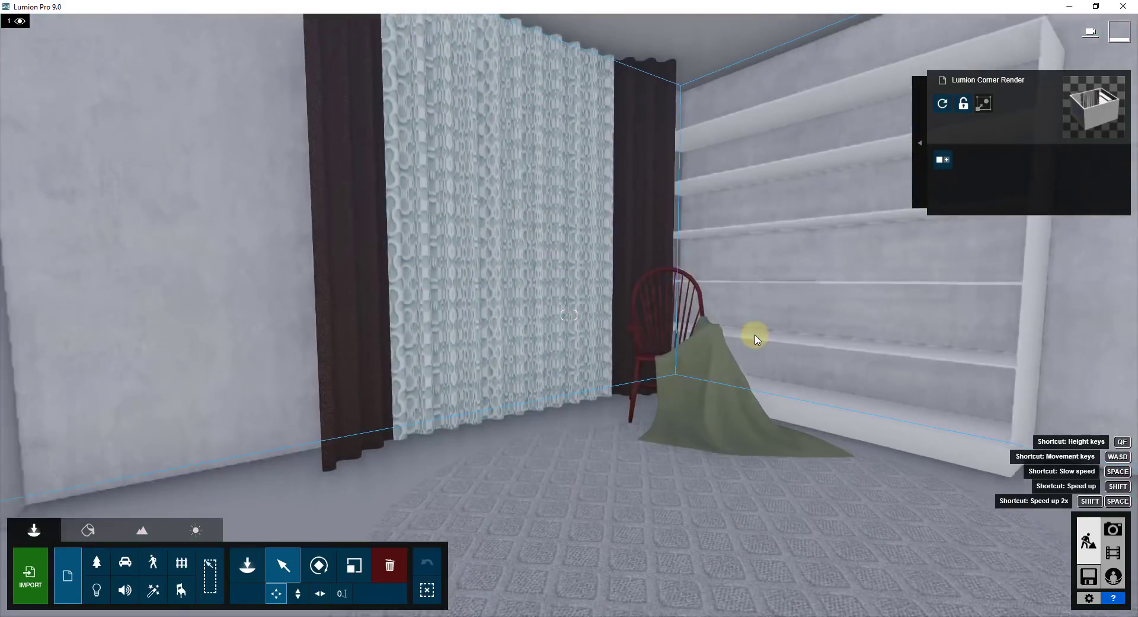
scroll(750, 333, down, 2)
scroll(745, 333, up, 1)
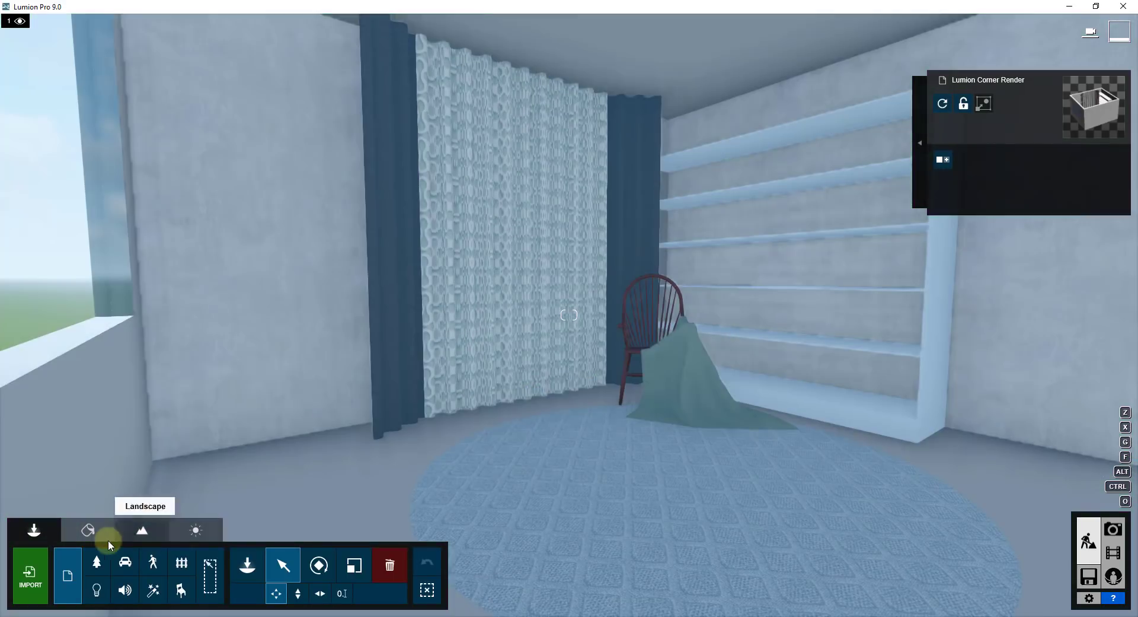
click(89, 529)
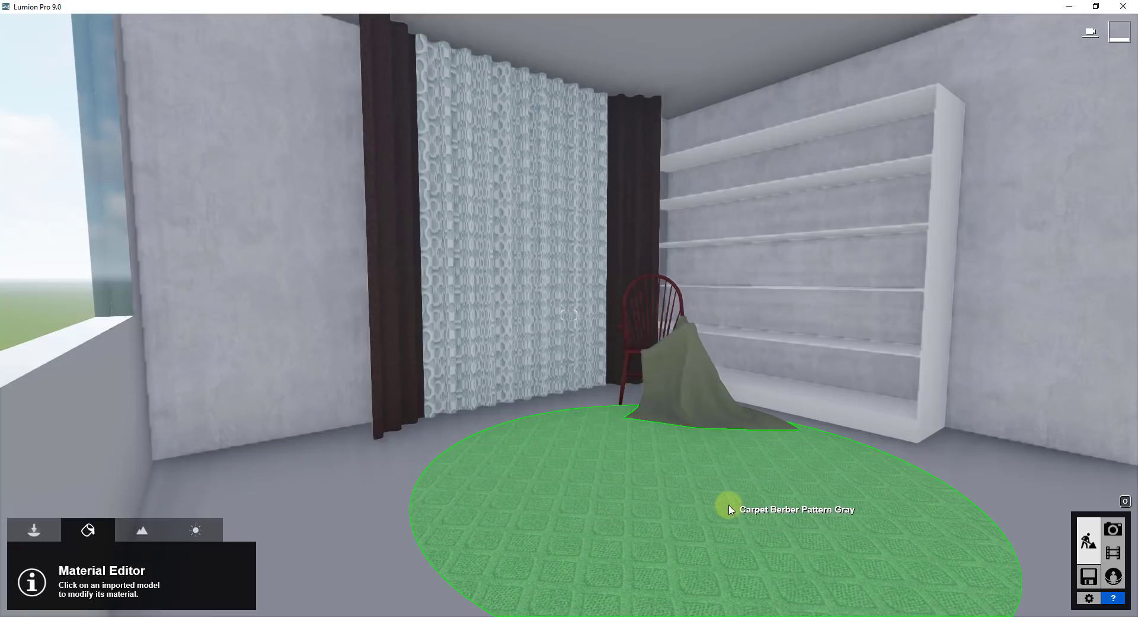
click(725, 474)
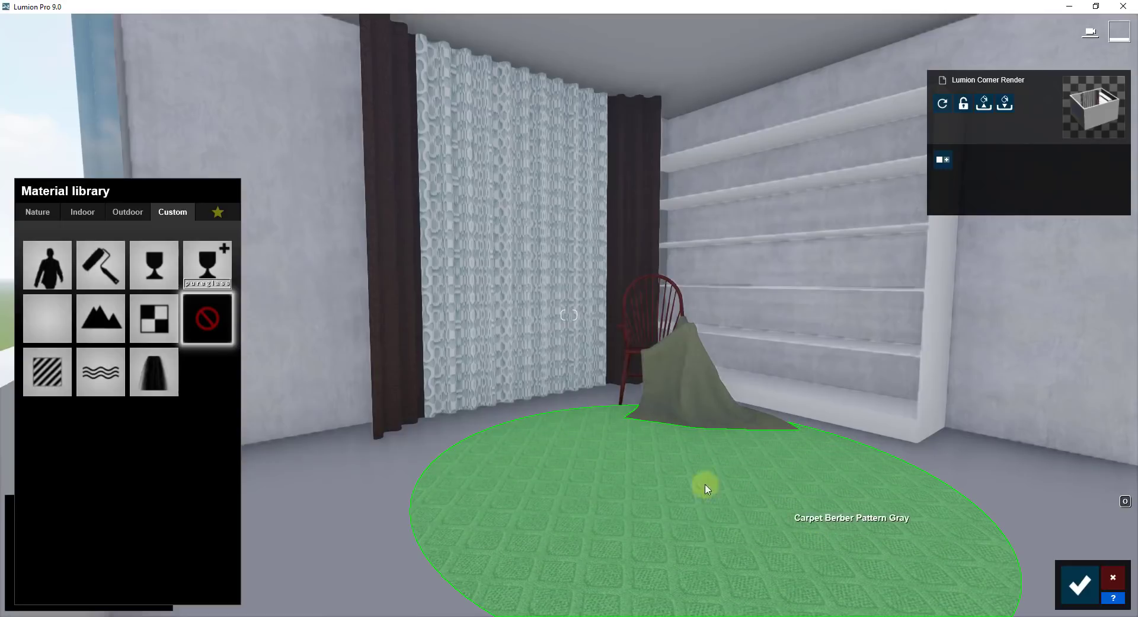
click(32, 214)
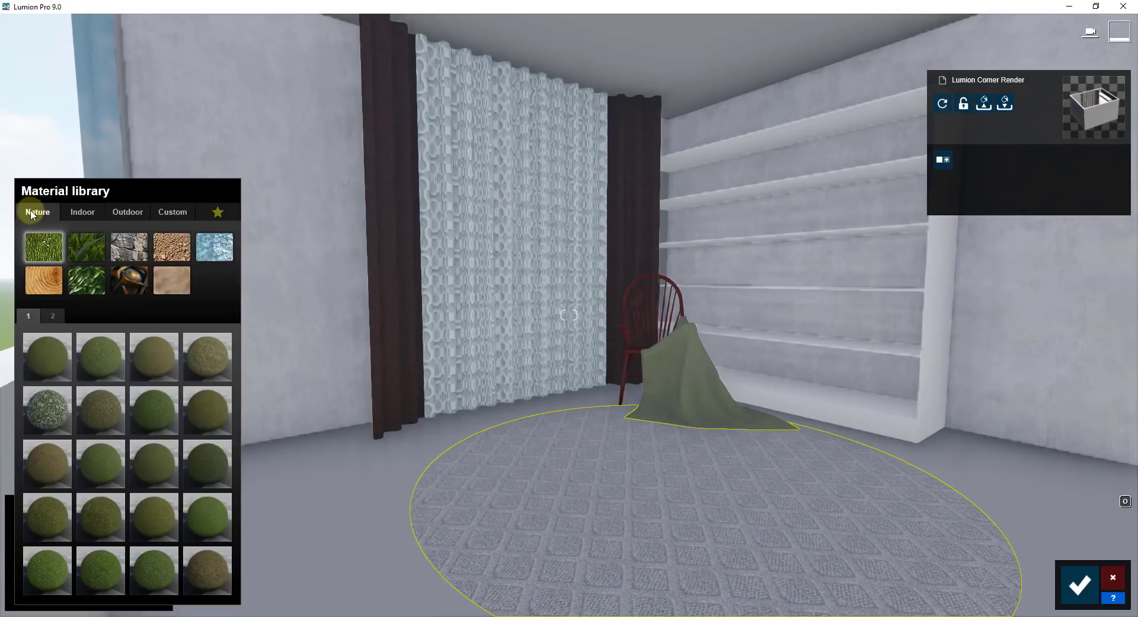
click(173, 281)
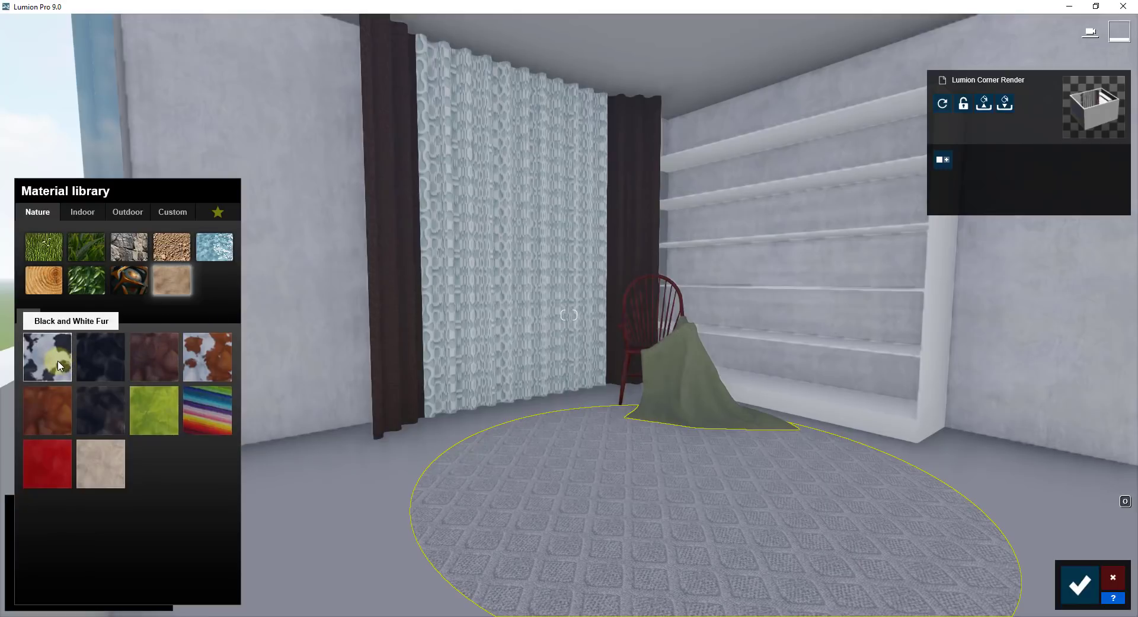
click(51, 412)
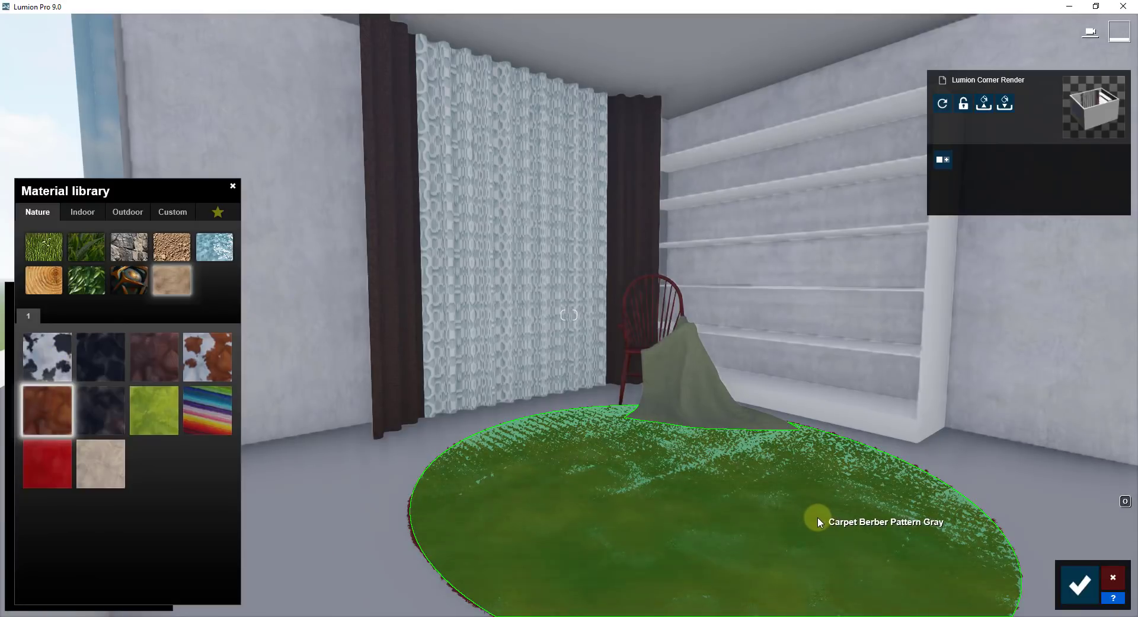
- Increase the fur length and velvet scale of the round rug's Brown Fur material
click(818, 518)
mouse_move(777, 504)
right_down()
mouse_move(788, 523)
mouse_move(775, 504)
mouse_move(754, 502)
mouse_move(802, 505)
mouse_move(777, 506)
right_up()
key(w)
key(w)
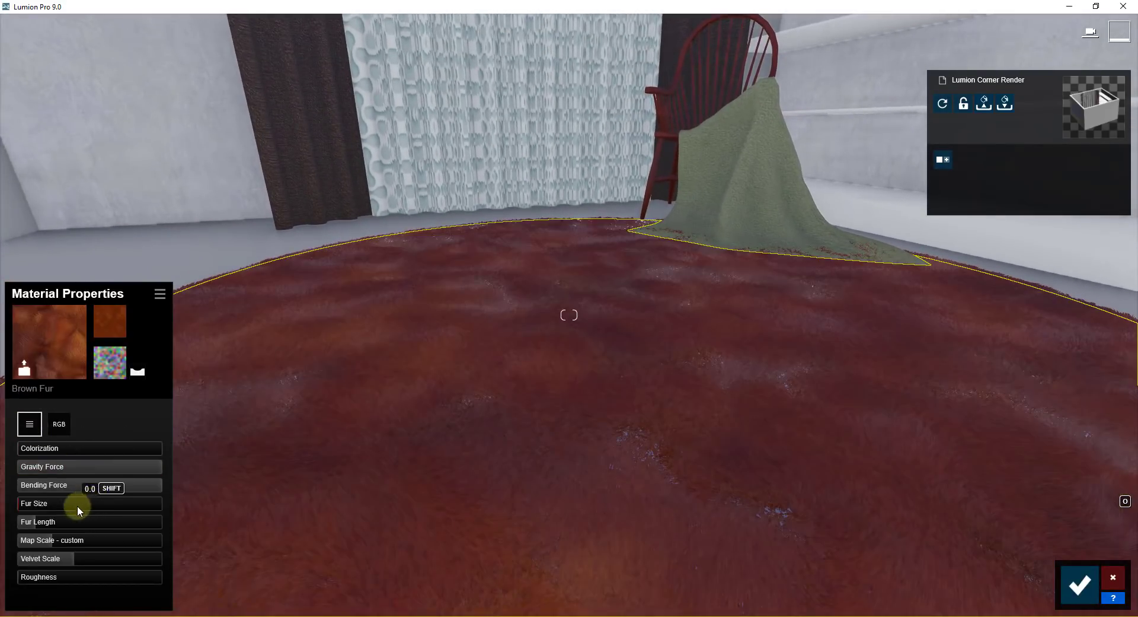
drag(46, 523, 26, 507)
drag(110, 466, 173, 466)
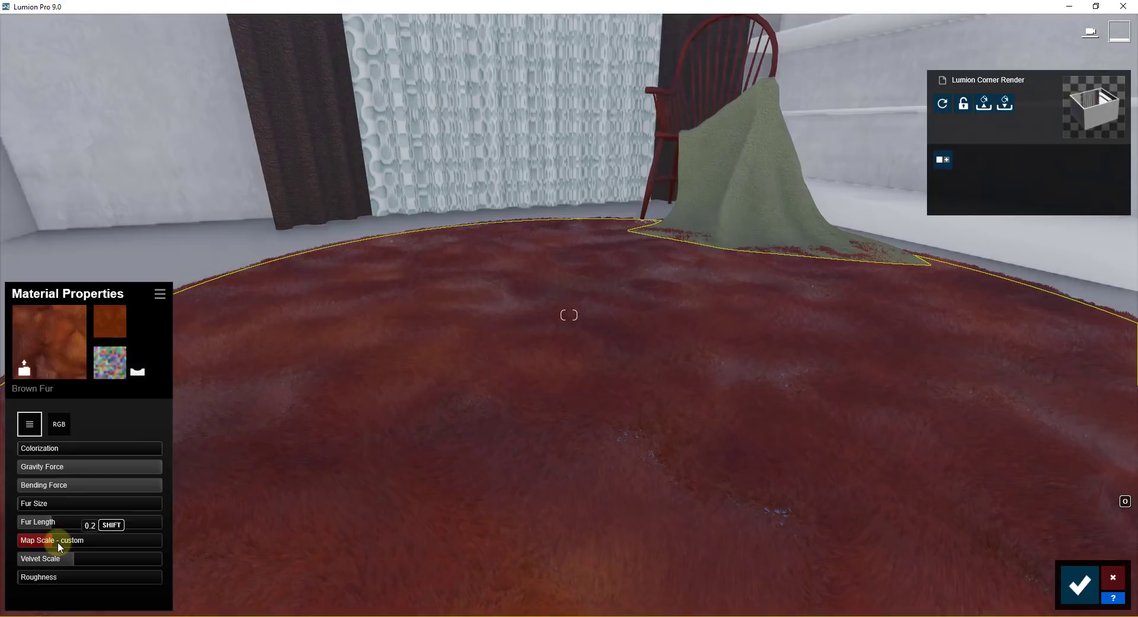
drag(59, 542, 89, 560)
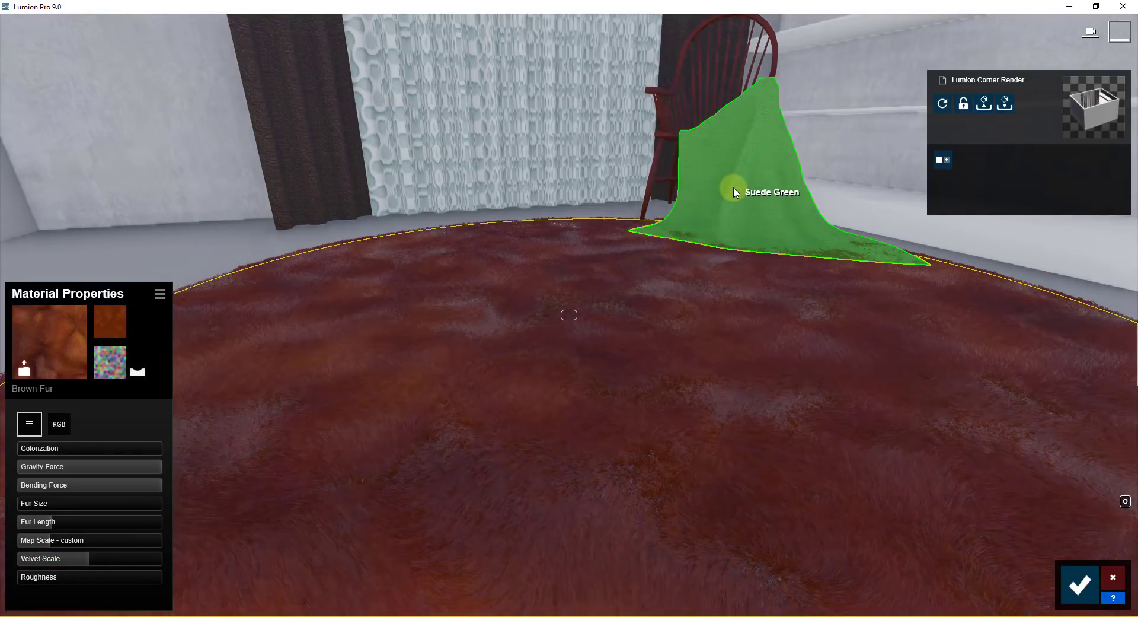
- Apply the Black and White Fur nature material to the Suede Green blanket draped over the chair
click(734, 192)
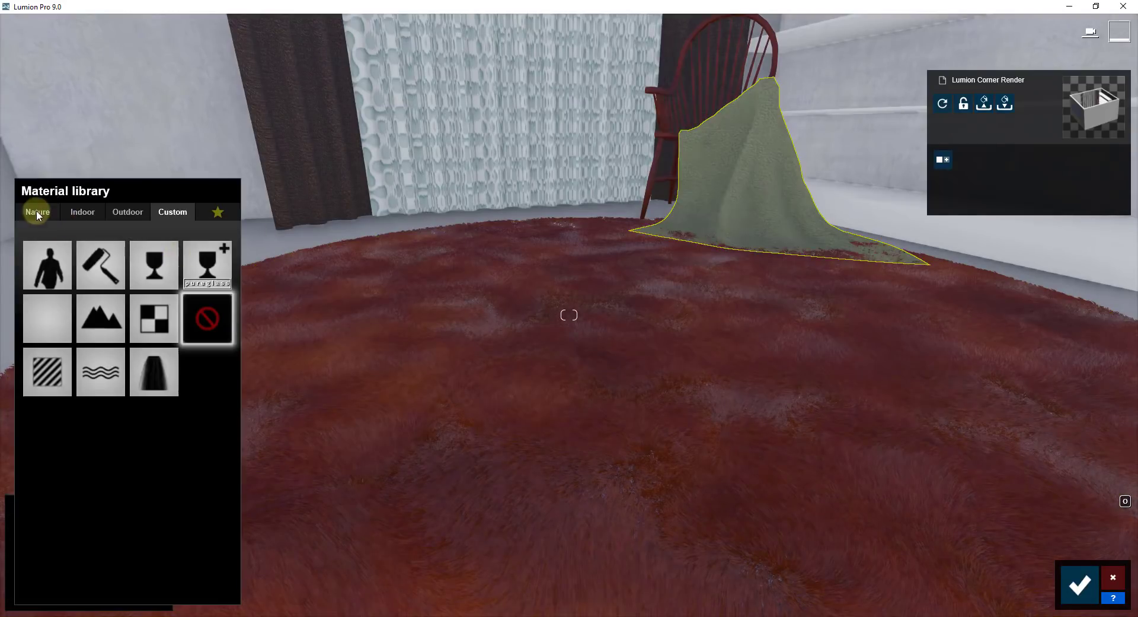
click(34, 212)
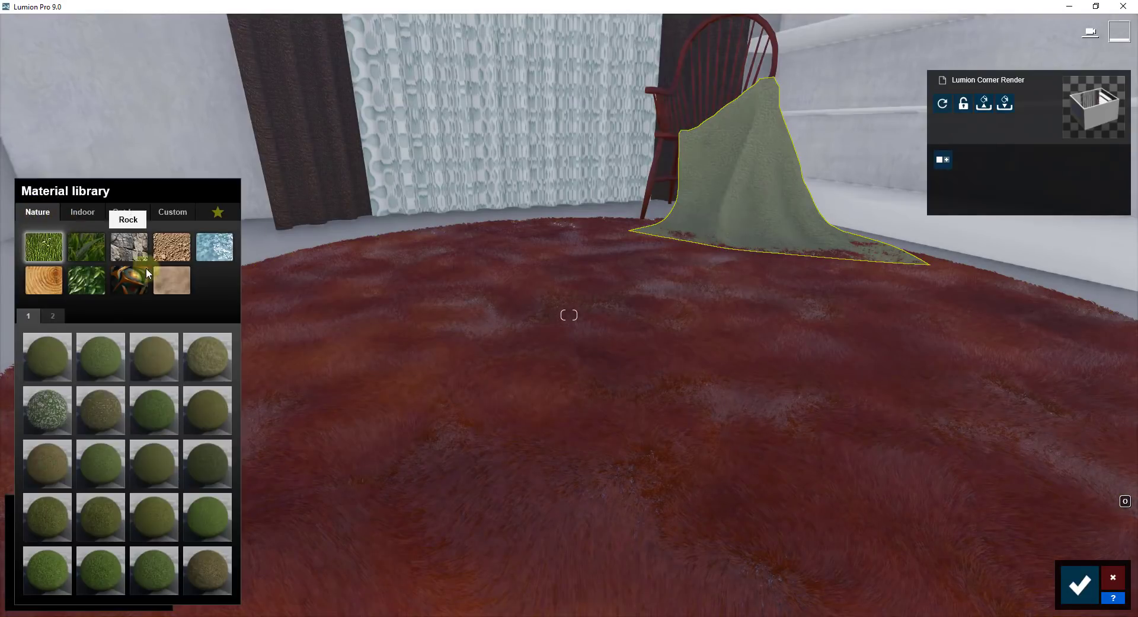
click(171, 280)
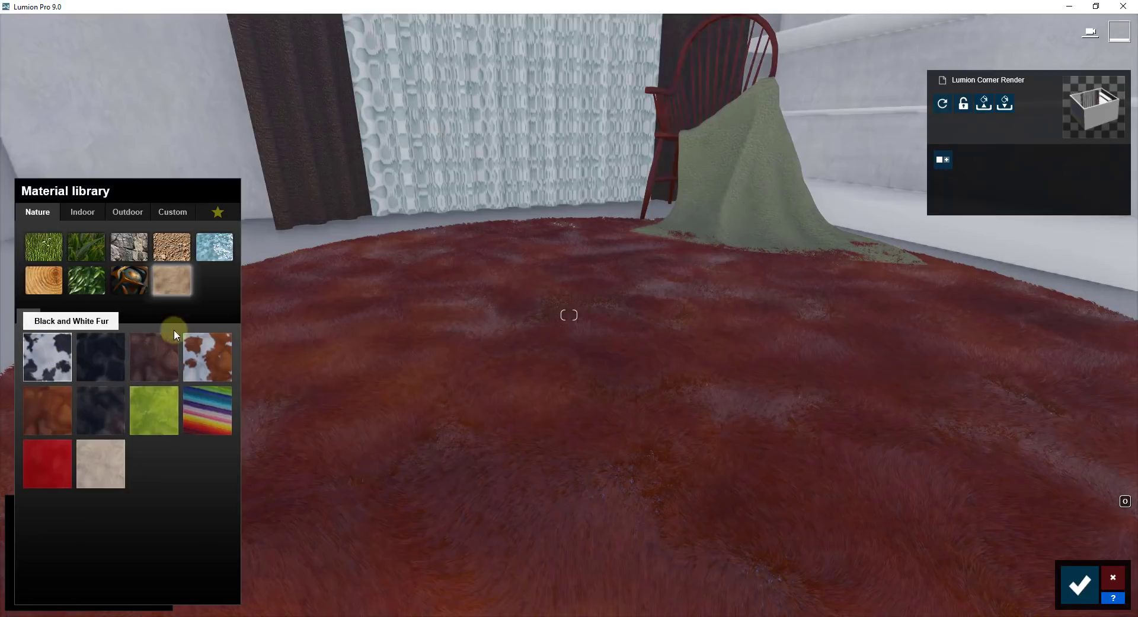
click(741, 244)
right_drag(741, 244, 745, 241)
key(w)
key(s)
key(w)
- Switch to SketchUp, view the chair and blanket inside the room, and return to Lumion
click(422, 616)
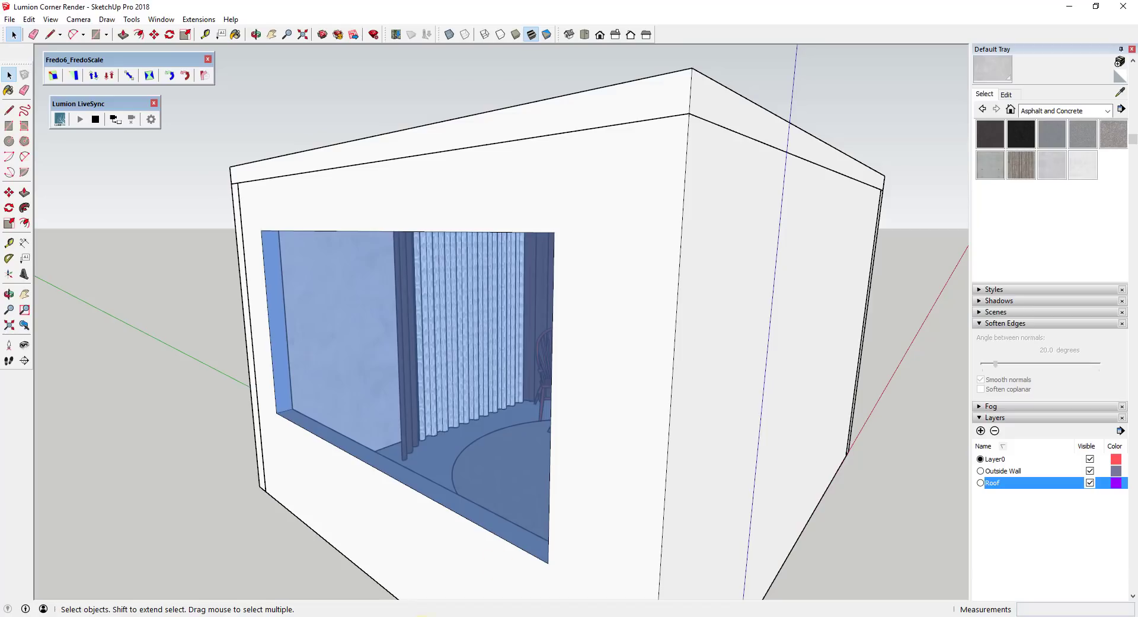
middle_drag(531, 333, 726, 320)
scroll(481, 442, up, 5)
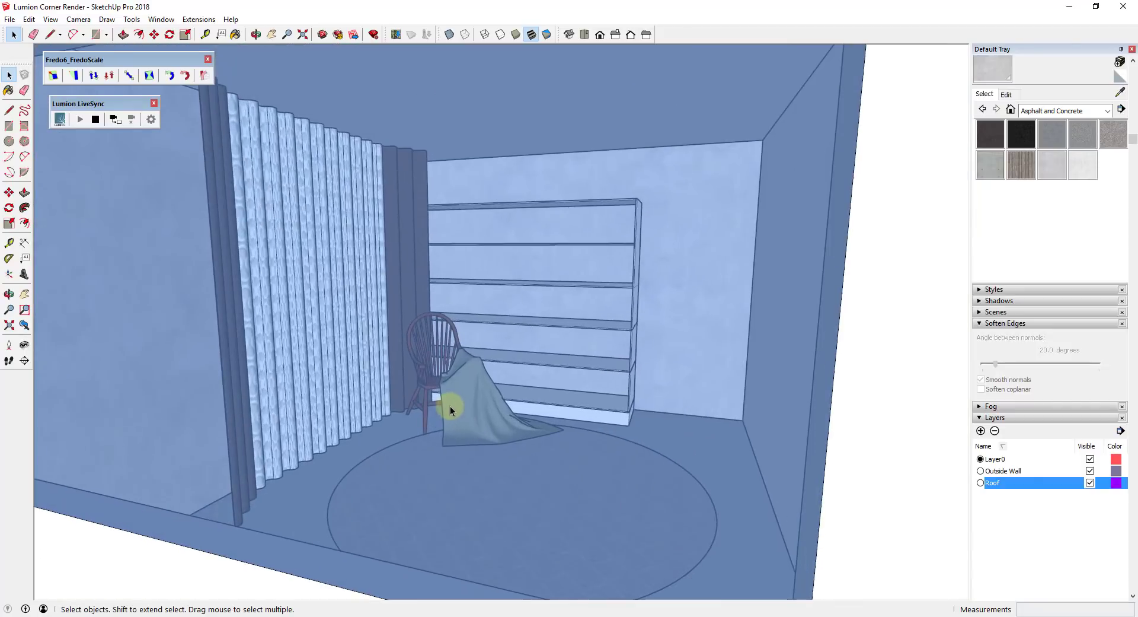
key(alt+Tab)
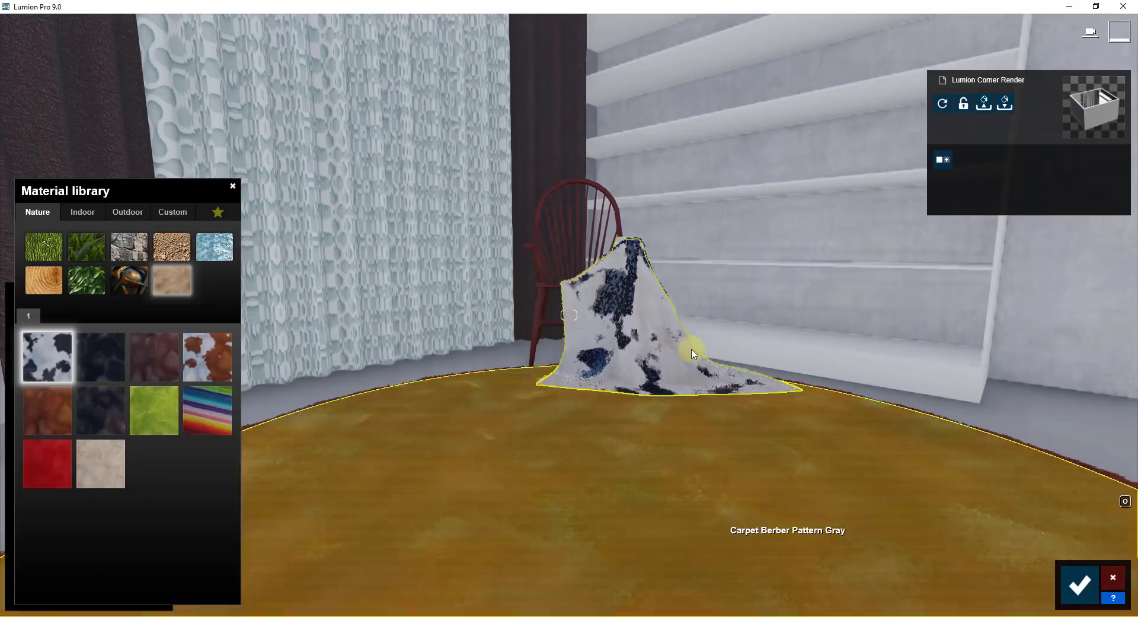
- Try indoor wood materials on the Wood_Cherry chair, including Wood Floor maple hb 1024 and Wood Floor 044 1024
mouse_move(597, 340)
right_down()
mouse_move(607, 335)
mouse_move(600, 359)
right_up()
key(s)
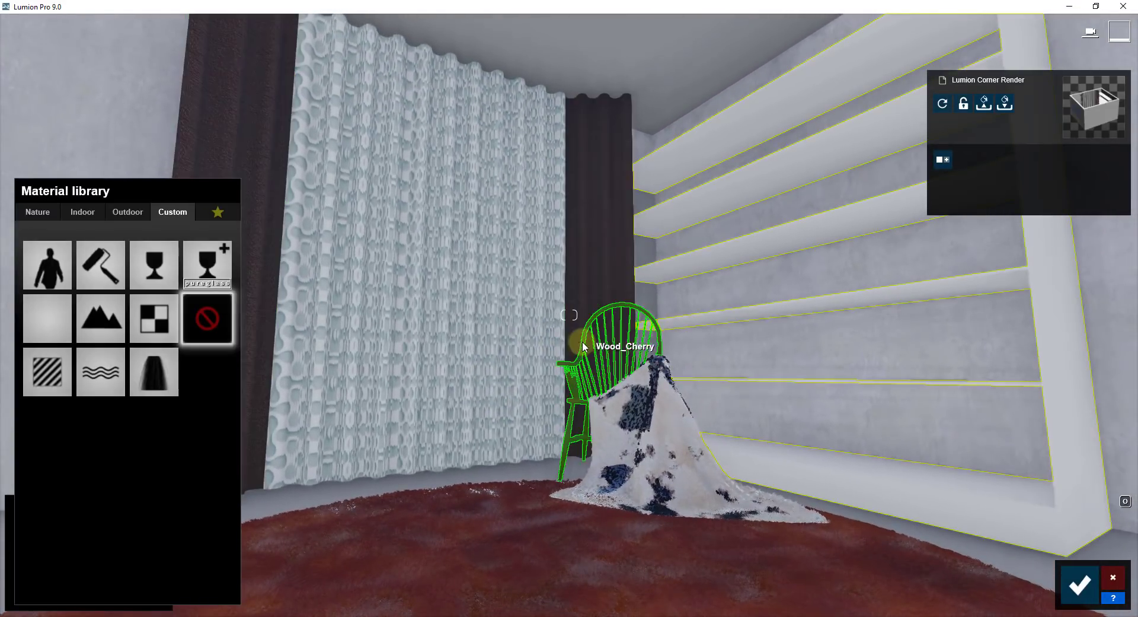
click(581, 350)
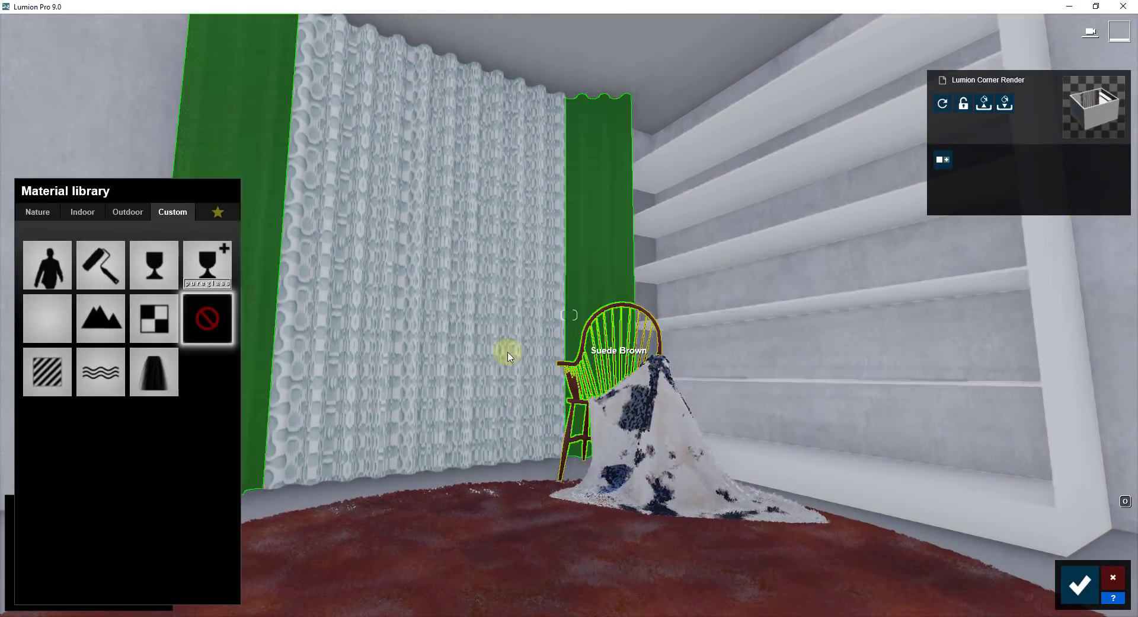
click(83, 213)
click(178, 284)
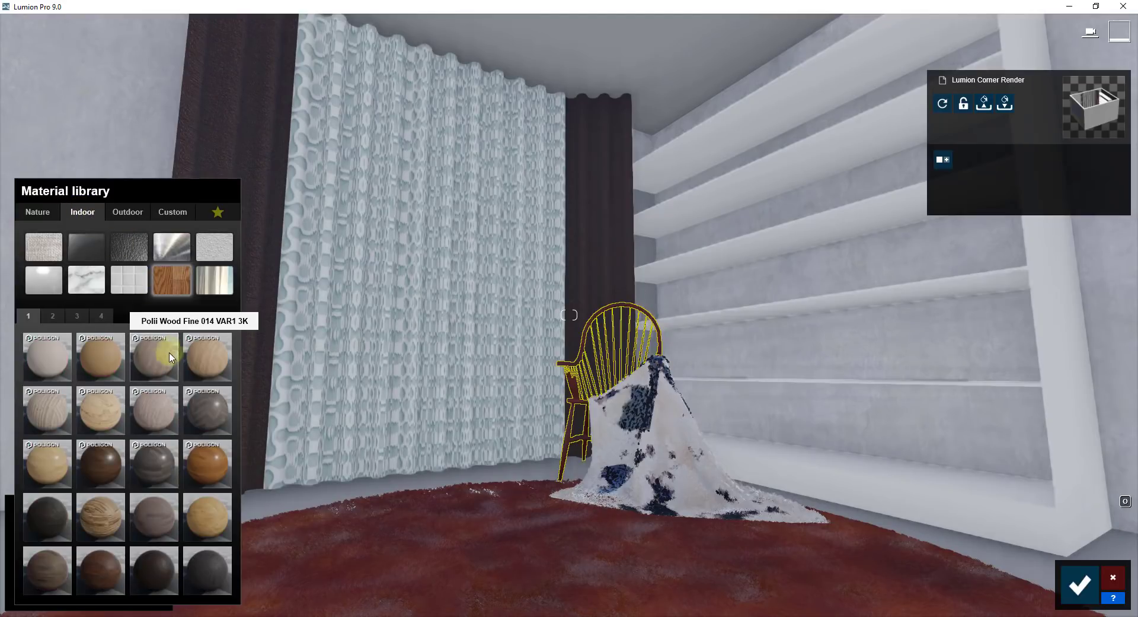
click(111, 315)
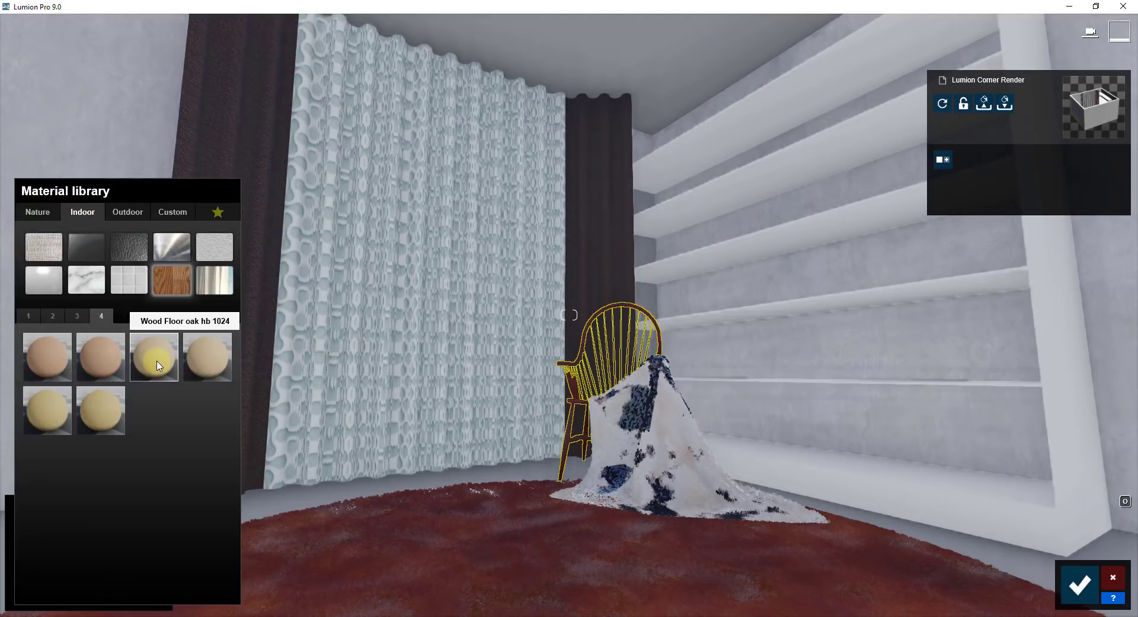
click(98, 356)
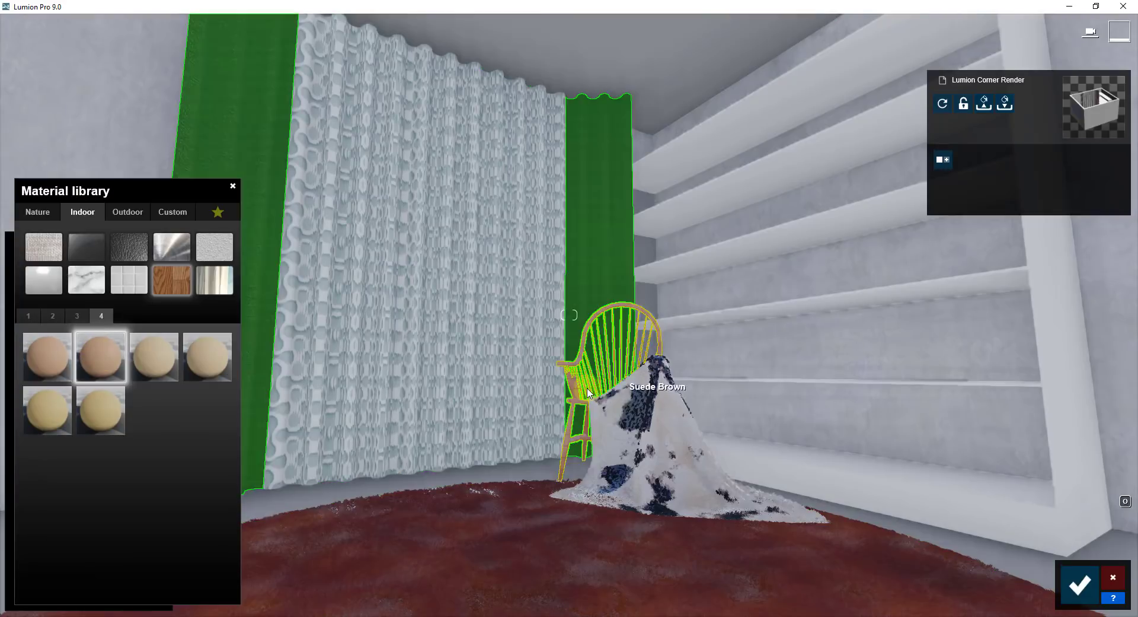
right_drag(587, 388, 587, 395)
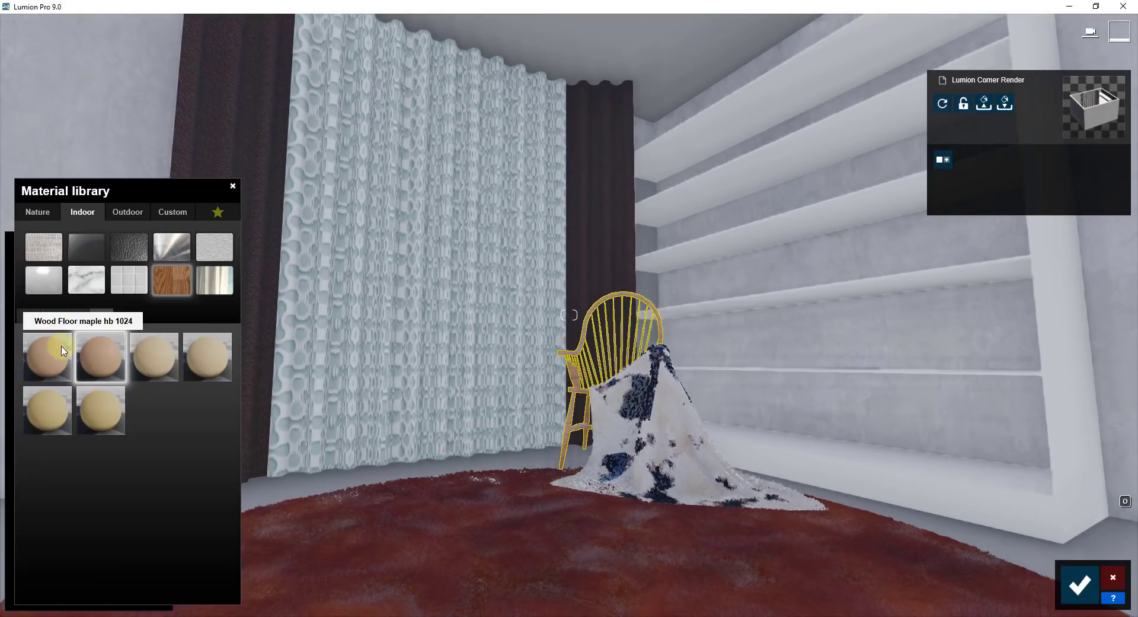
click(48, 354)
click(75, 319)
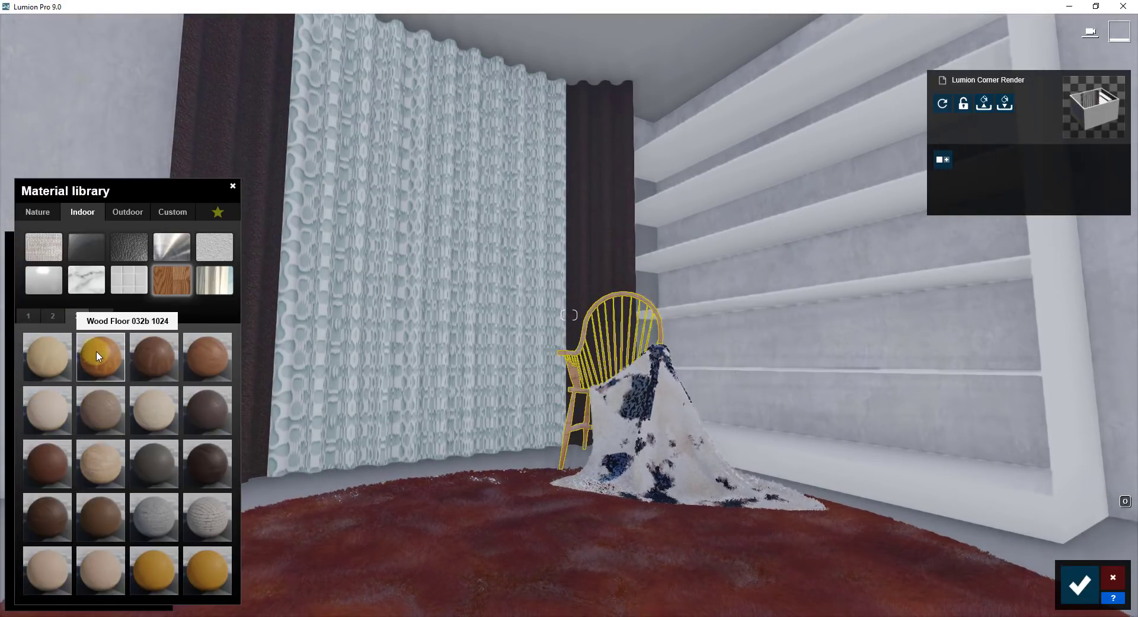
click(103, 514)
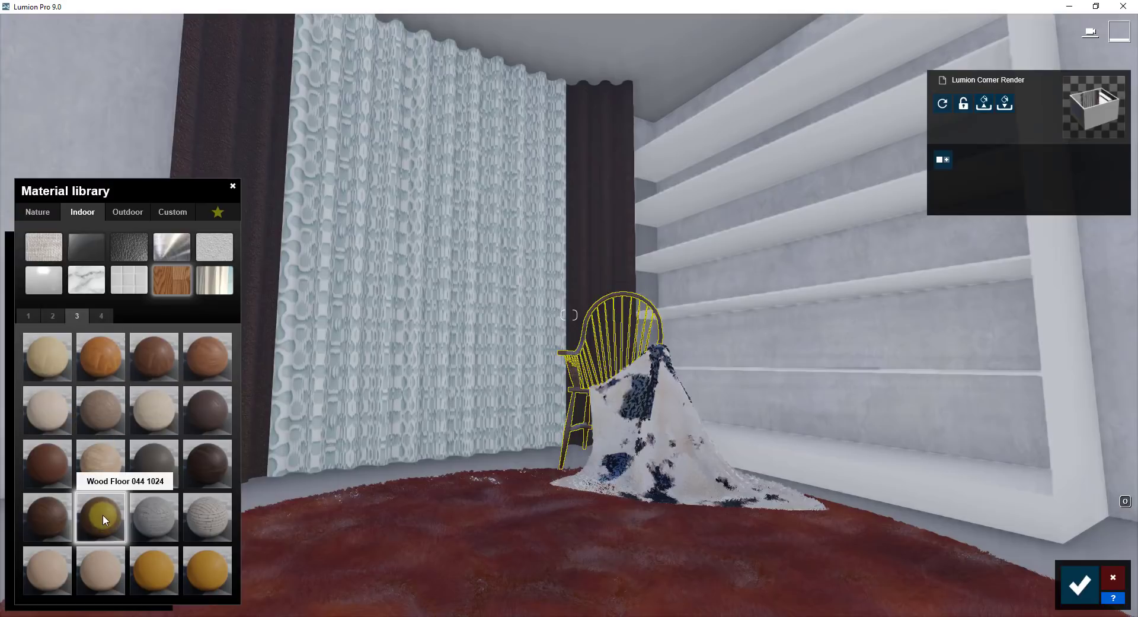
- Inspect the chair's wood up close and replace its material with the outdoor Wood 002 1024
click(594, 433)
key(w)
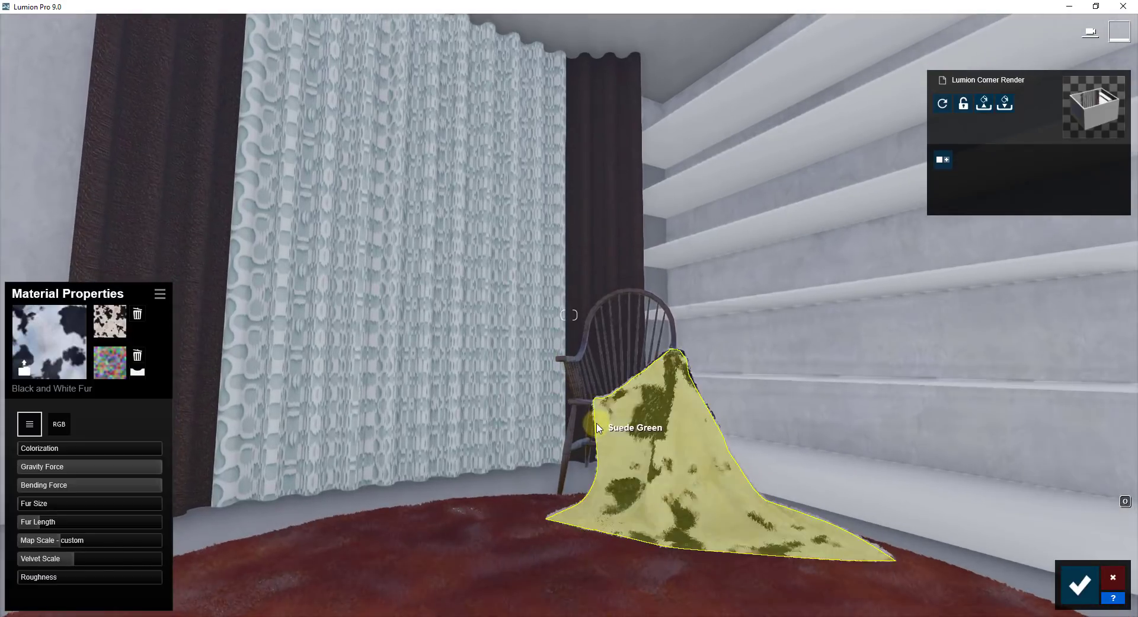
right_drag(622, 453, 624, 450)
key(w)
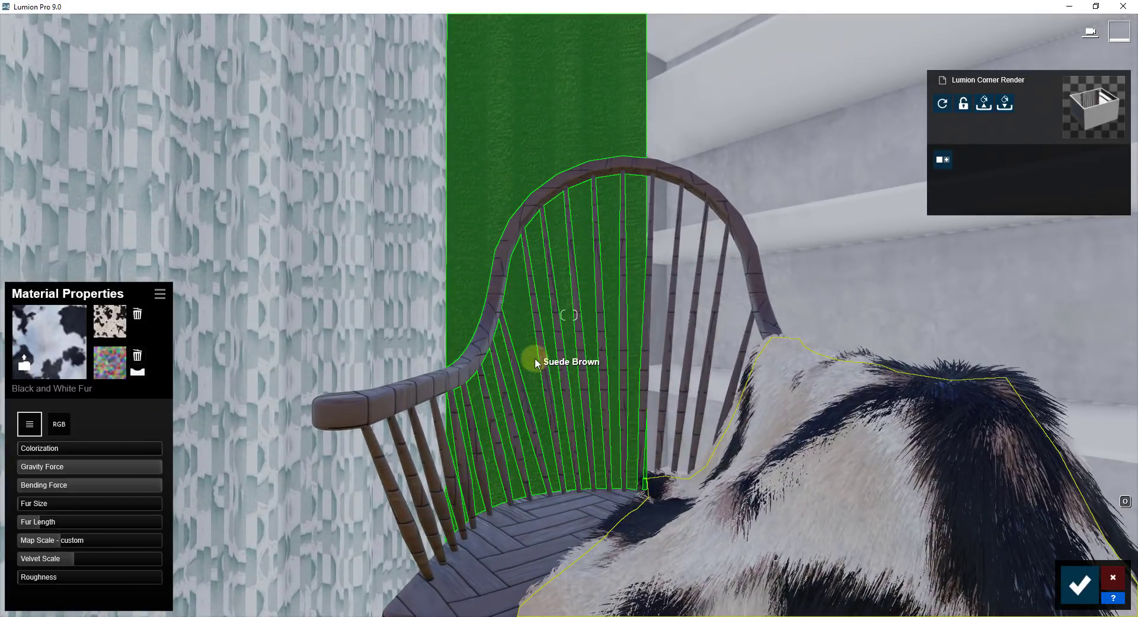
click(546, 371)
click(55, 337)
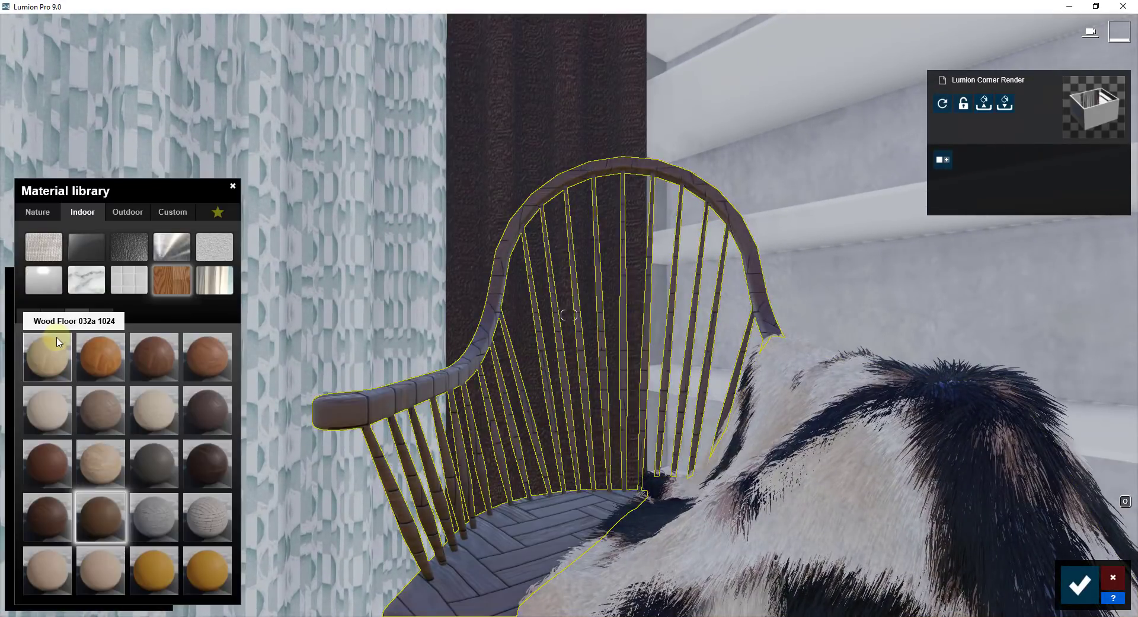
click(130, 213)
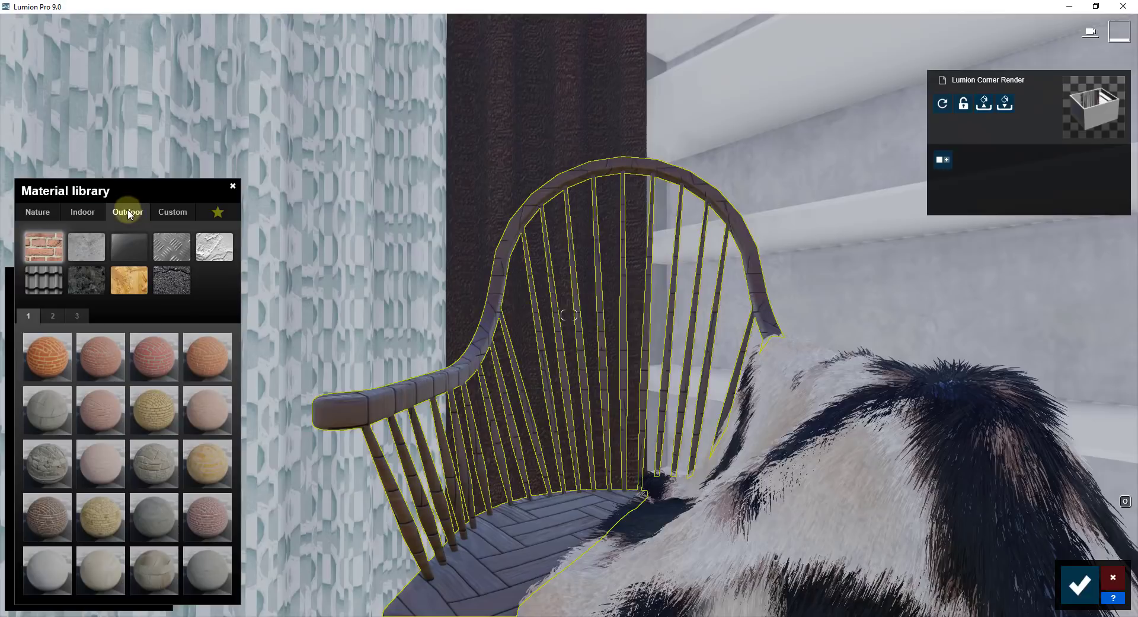
click(142, 282)
click(217, 354)
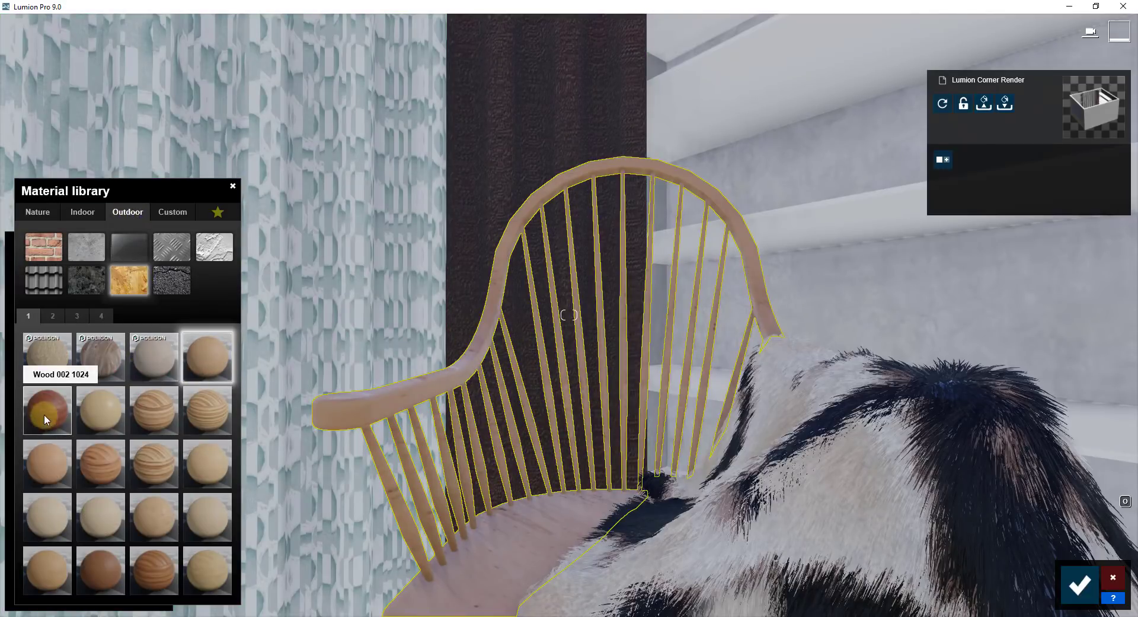
click(57, 411)
- Test indoor plaster materials on the interior walls, including Polii Plaster 19 VAR1 2K, and choose Polii Plaster 35 2k
right_drag(610, 330, 683, 293)
key(s)
key(s)
key(s)
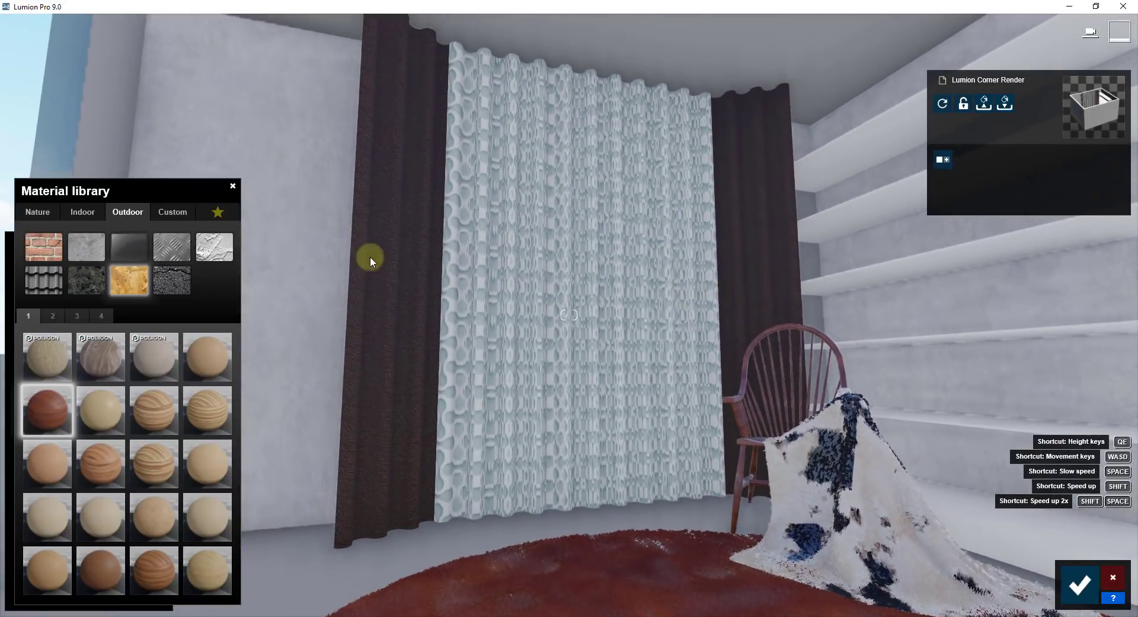
click(264, 226)
click(94, 216)
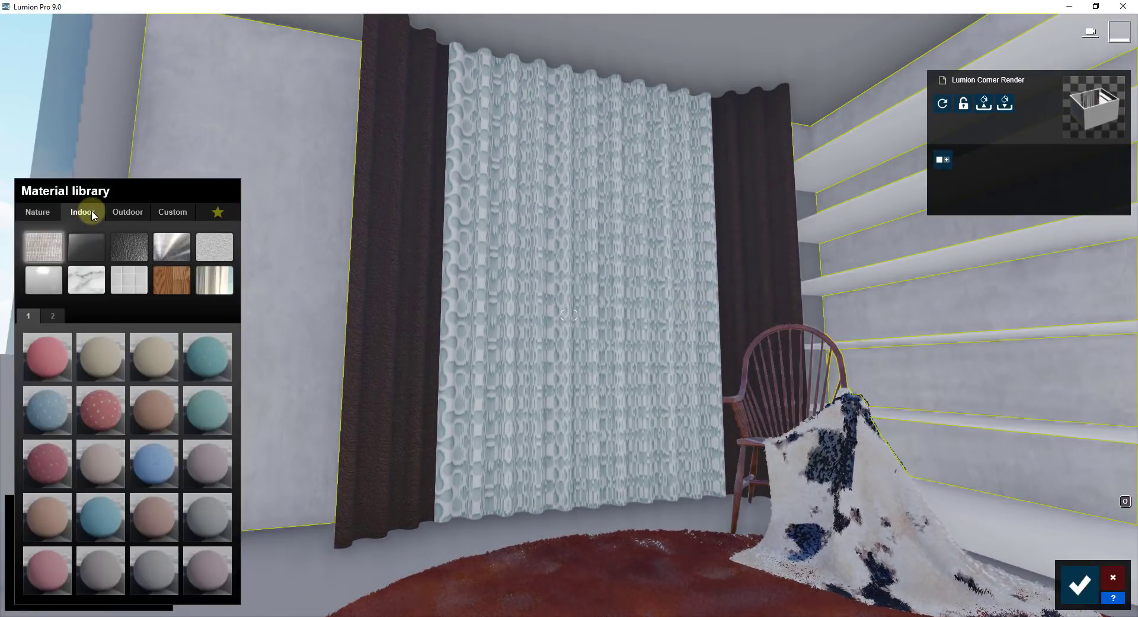
click(215, 256)
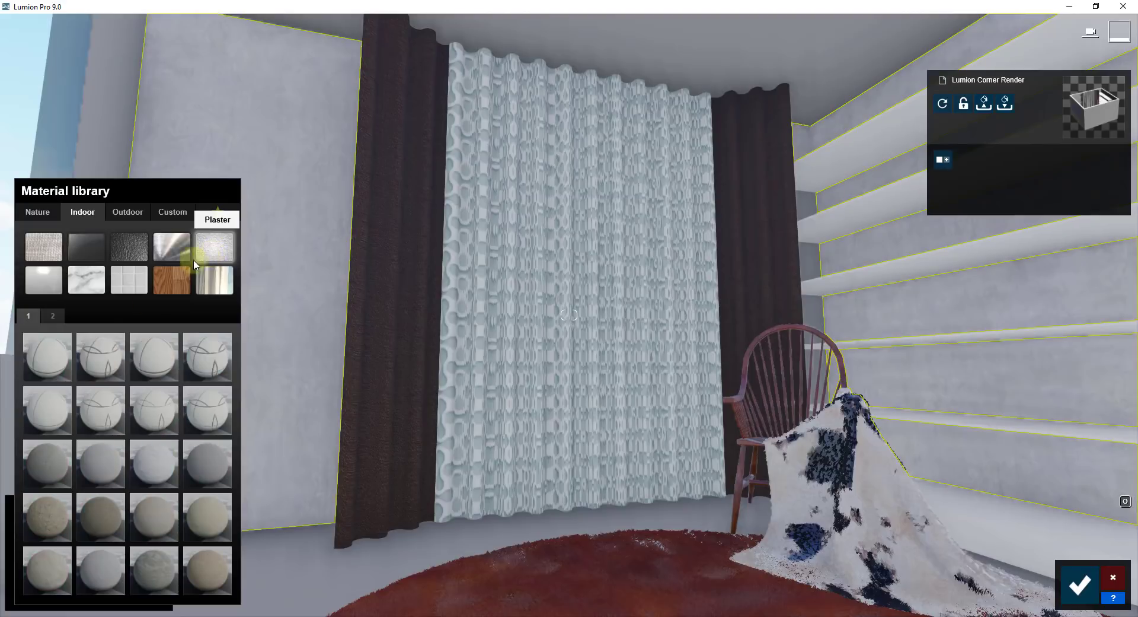
click(59, 315)
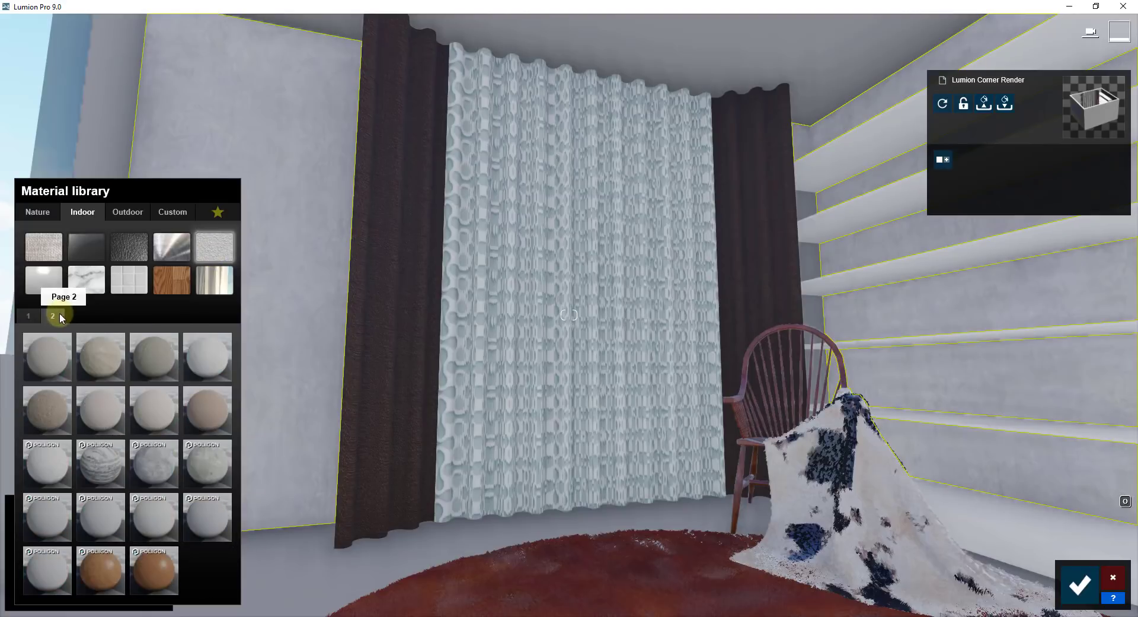
click(155, 463)
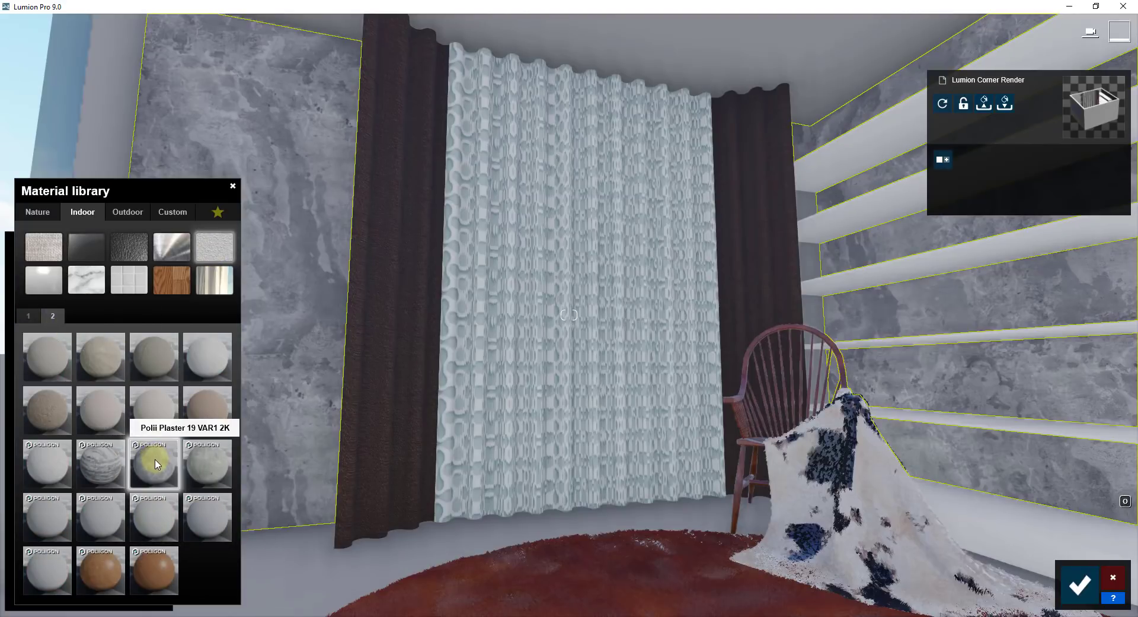
click(42, 471)
click(49, 515)
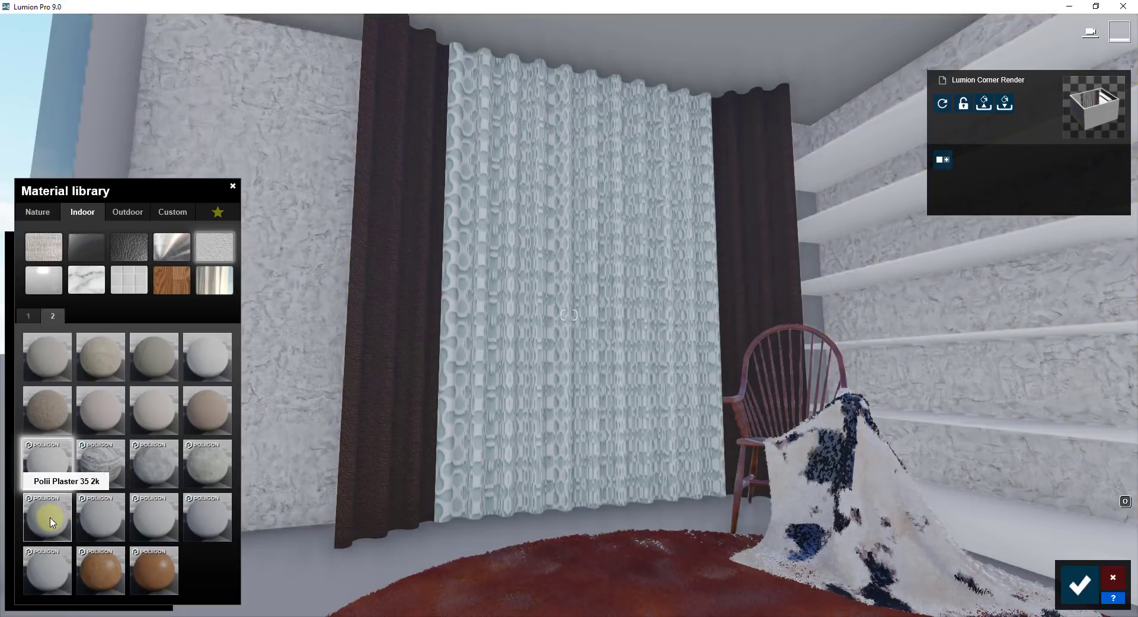
- Apply the indoor plaster material Polii Stucco 02 2k to the interior walls and check it near the curtains
click(116, 525)
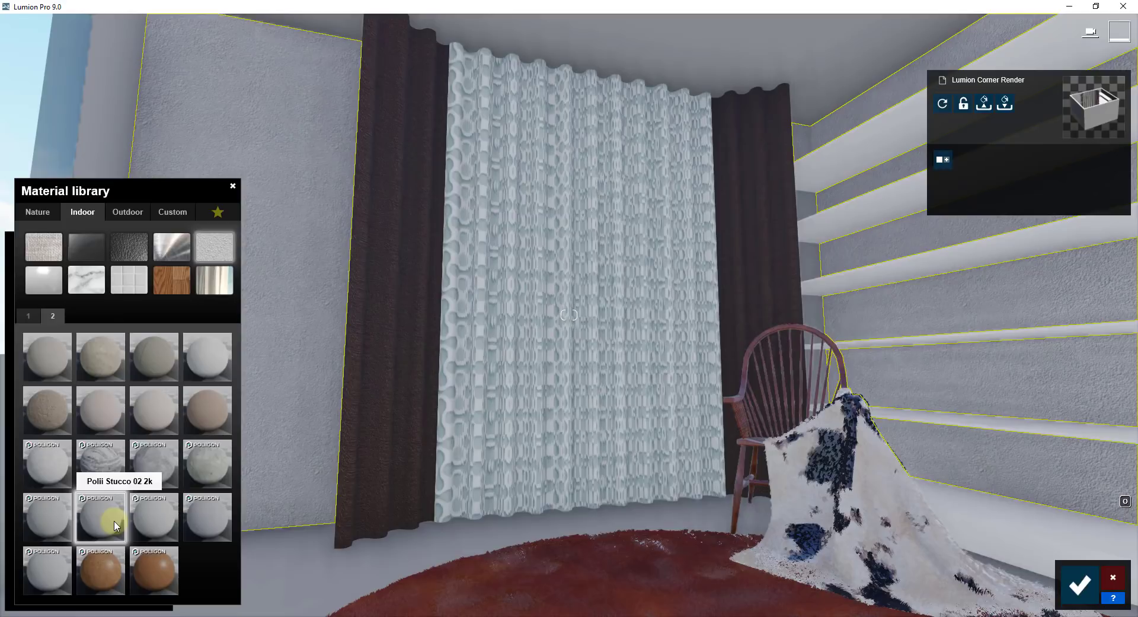
right_drag(712, 279, 425, 233)
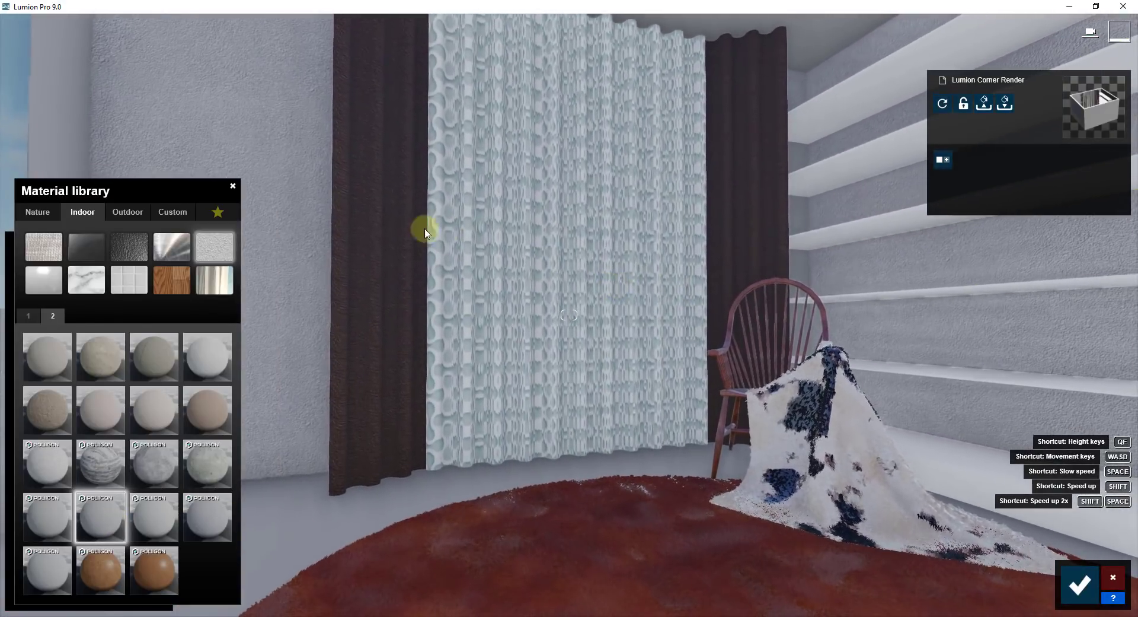
right_drag(673, 191, 534, 189)
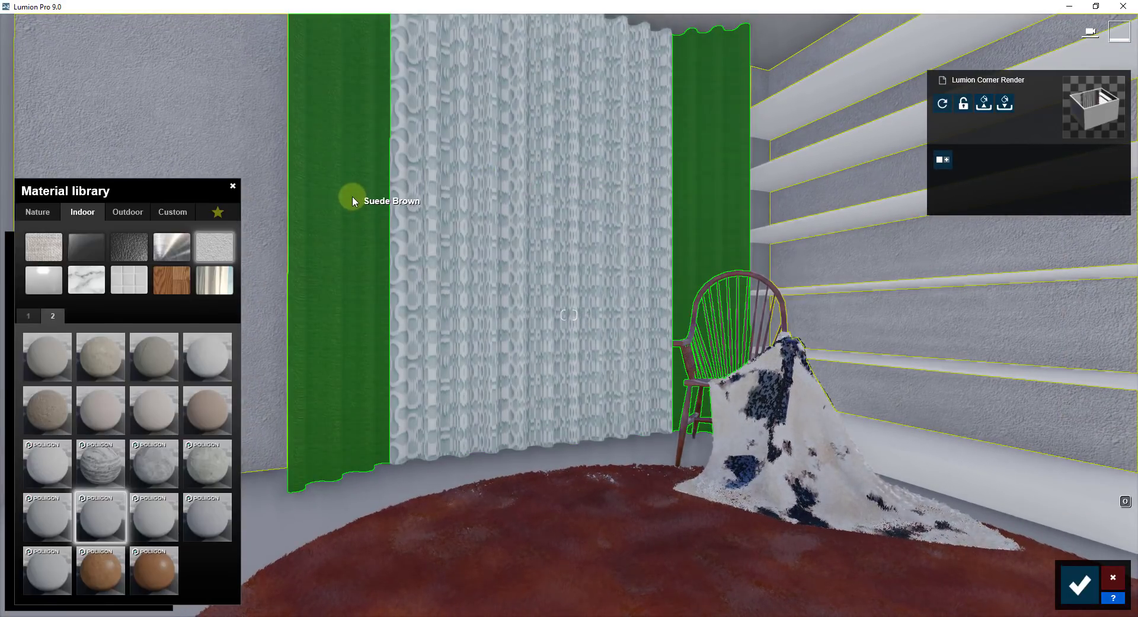
- Apply a white ribbed indoor Curtains material to the Suede Brown side curtains
click(354, 196)
click(90, 212)
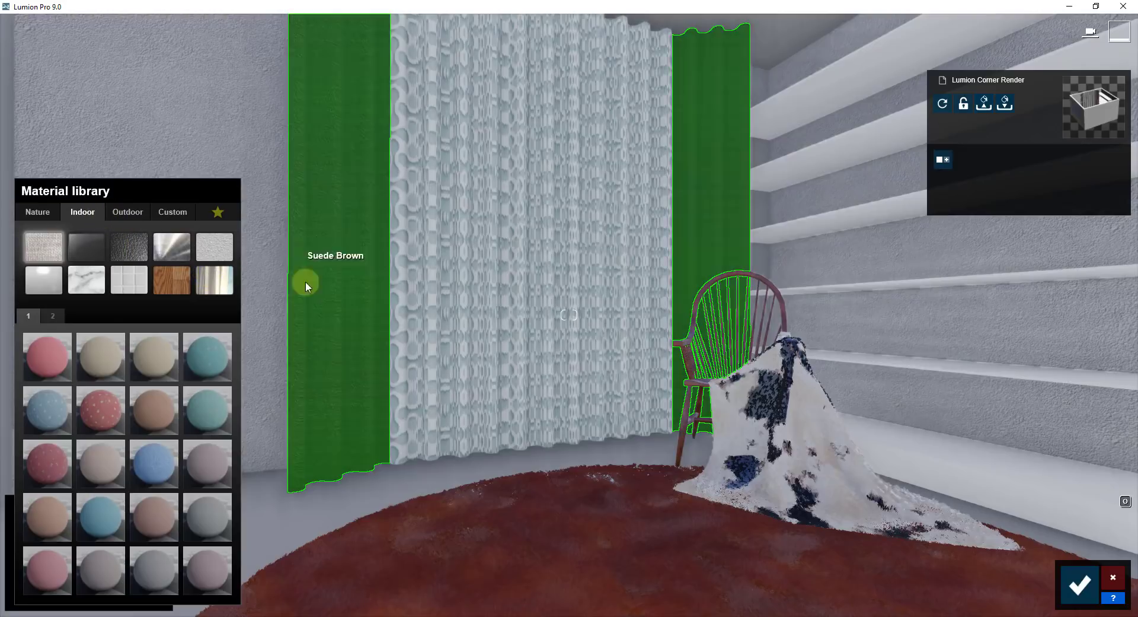
click(216, 279)
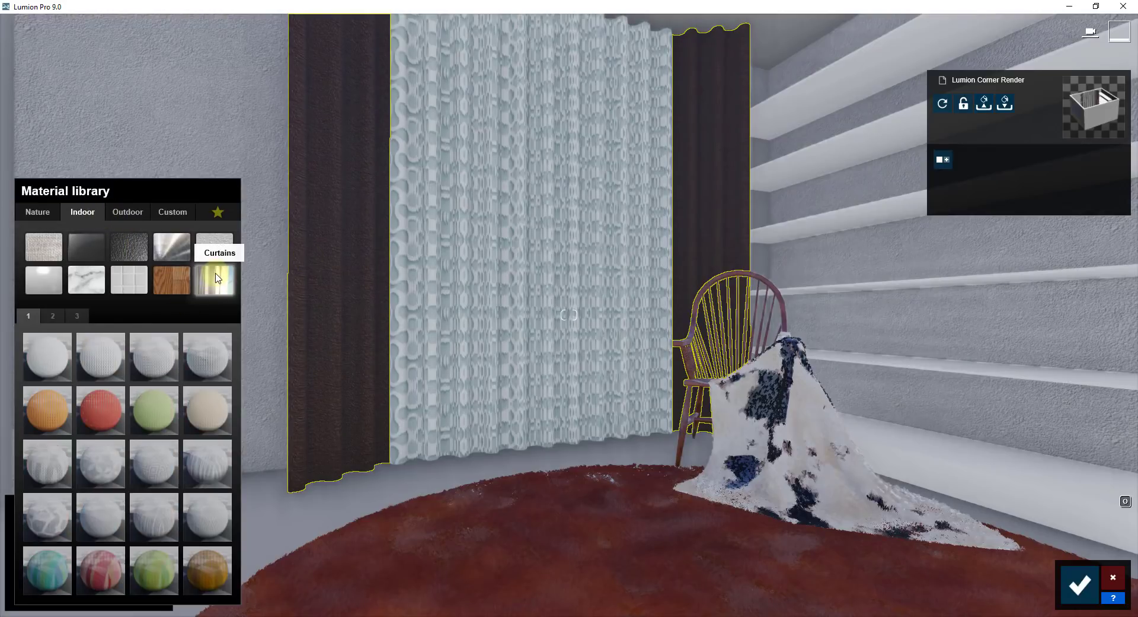
click(57, 357)
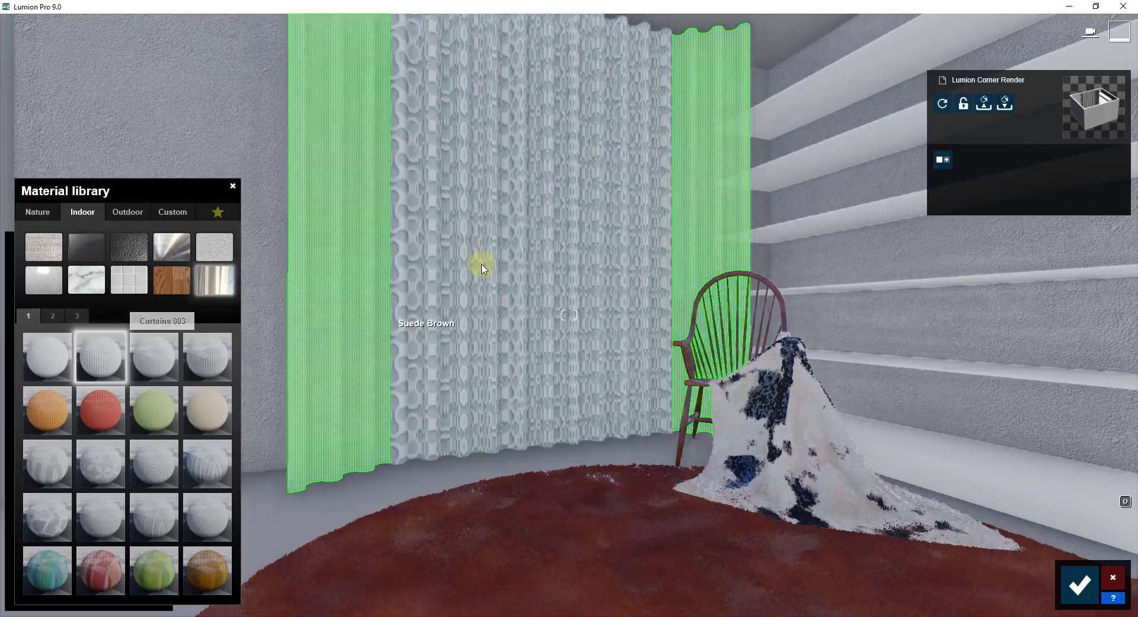
- Apply the indoor material Curtains 003 to the Wallpaper Dog Bone centre curtain
click(500, 192)
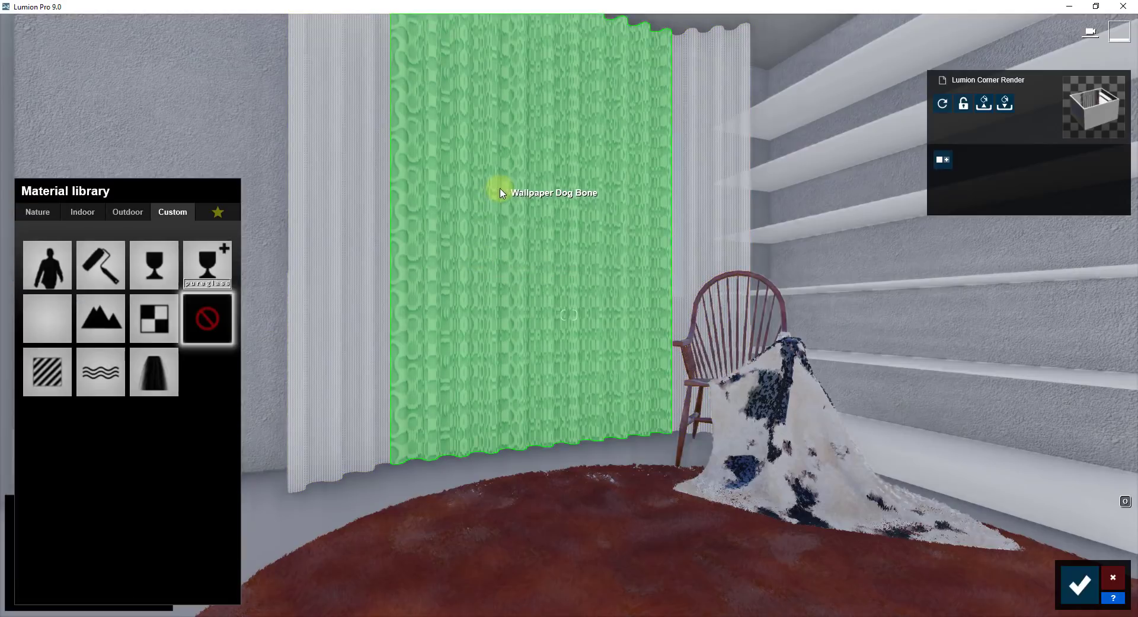
click(91, 211)
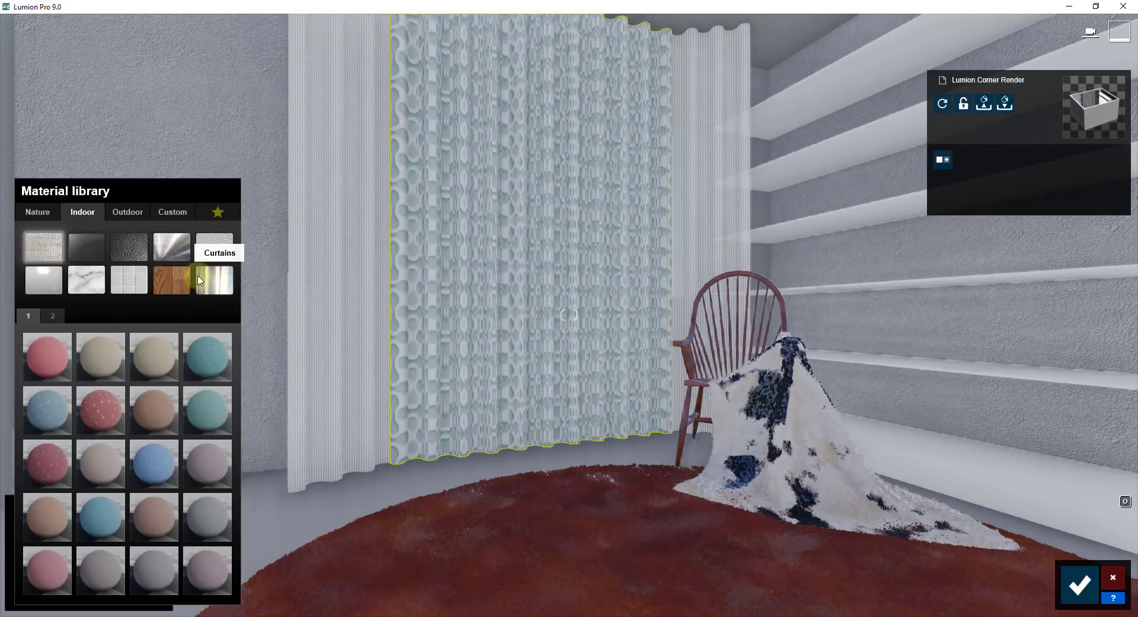
click(201, 298)
click(160, 361)
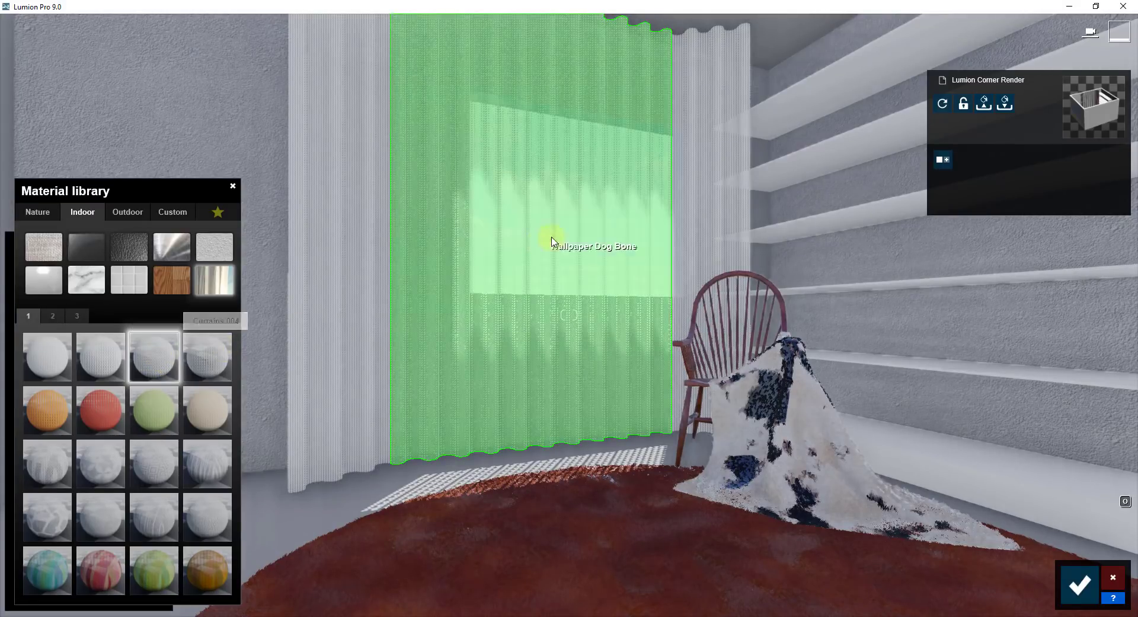
- Change the Suede Brown side curtains to the indoor curtain material Polii Wallpaper Modern 042 VAR2 1k
click(684, 205)
click(59, 329)
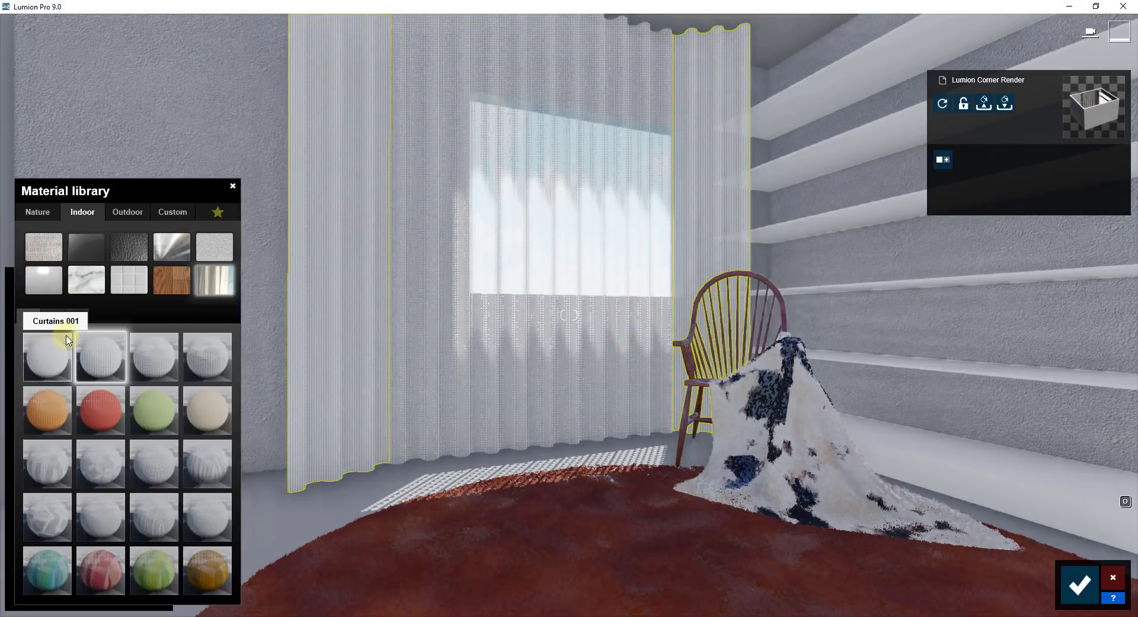
click(76, 315)
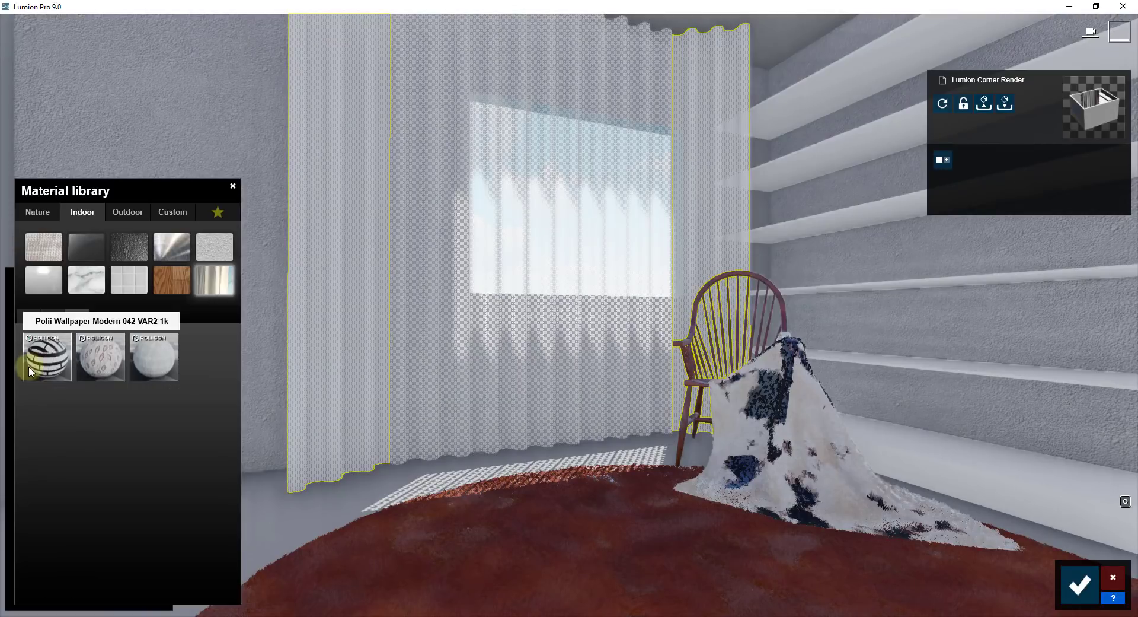
click(47, 359)
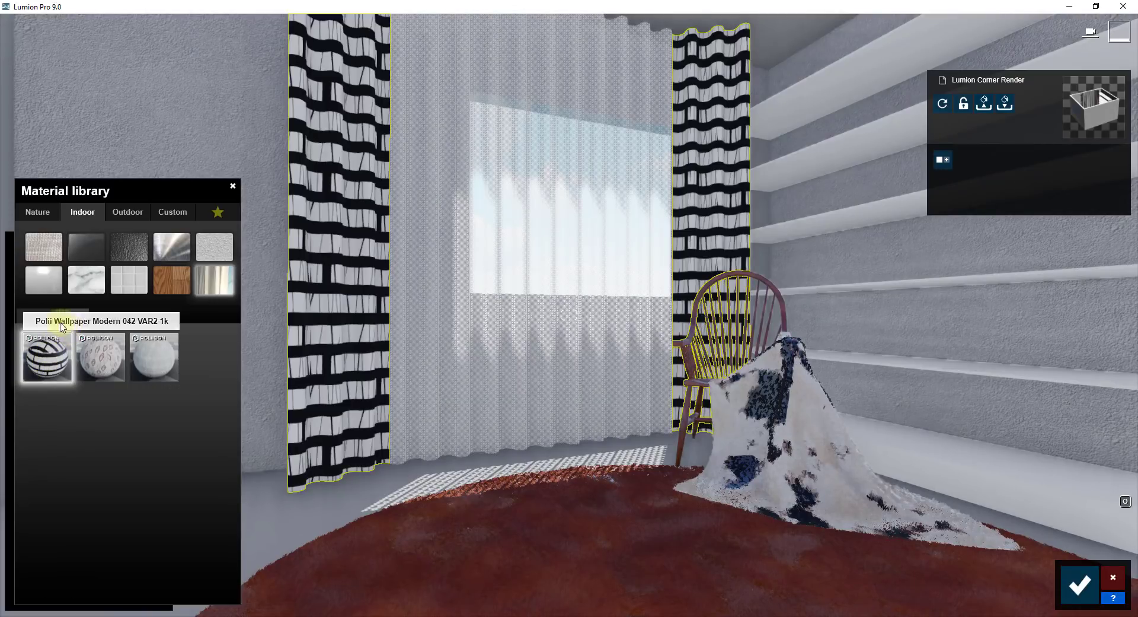
- Try Polii Wallpaper Contemporary31 VAR1 3K and Polii Wallpaper Modern 042 VAR1 on the side curtains, and return to Polii Wallpaper Modern 042 VAR2 1k
click(52, 315)
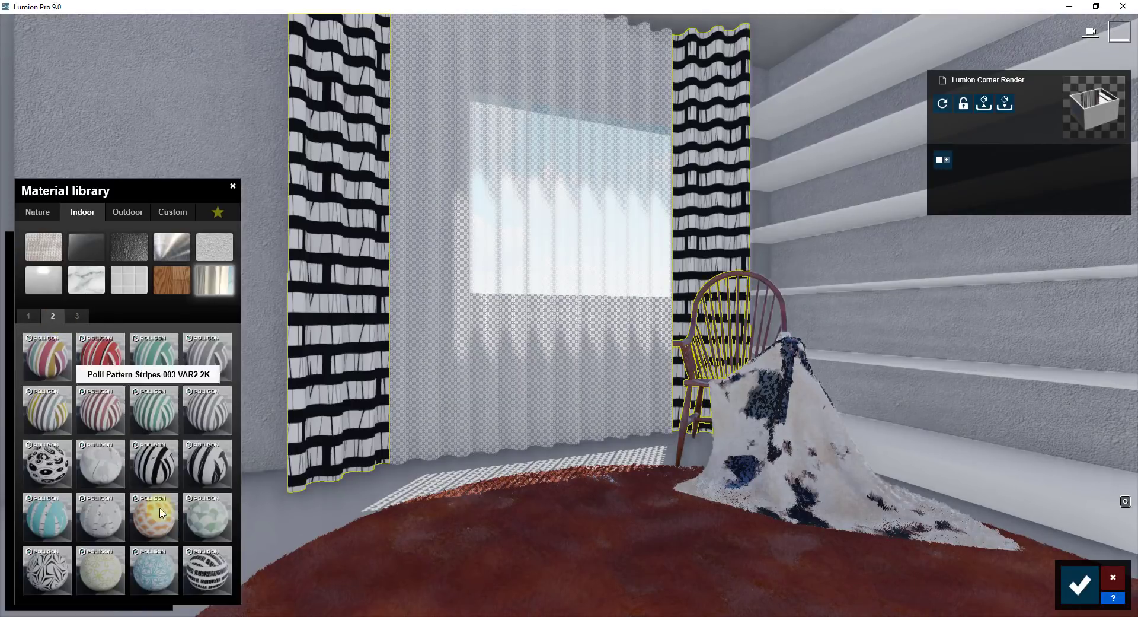
click(205, 468)
click(161, 467)
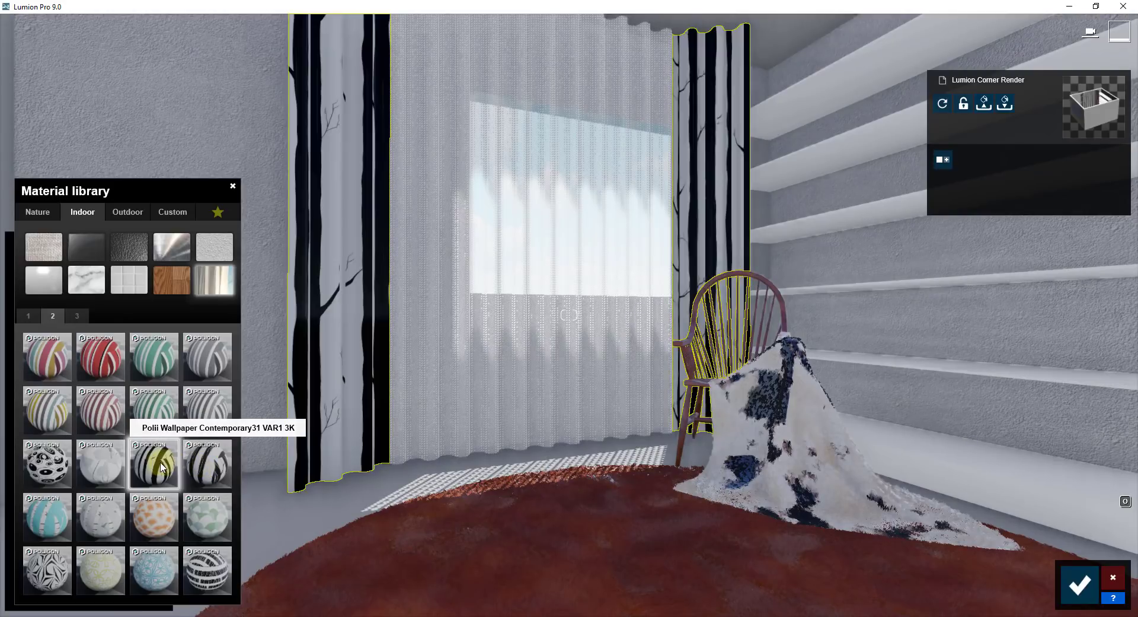
click(207, 569)
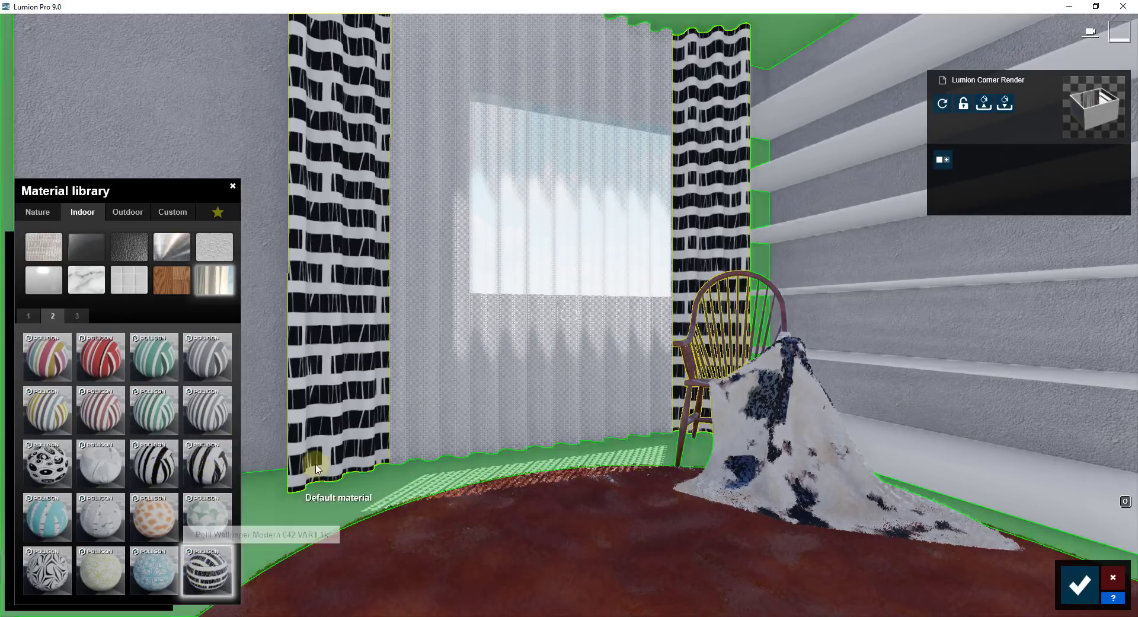
click(77, 316)
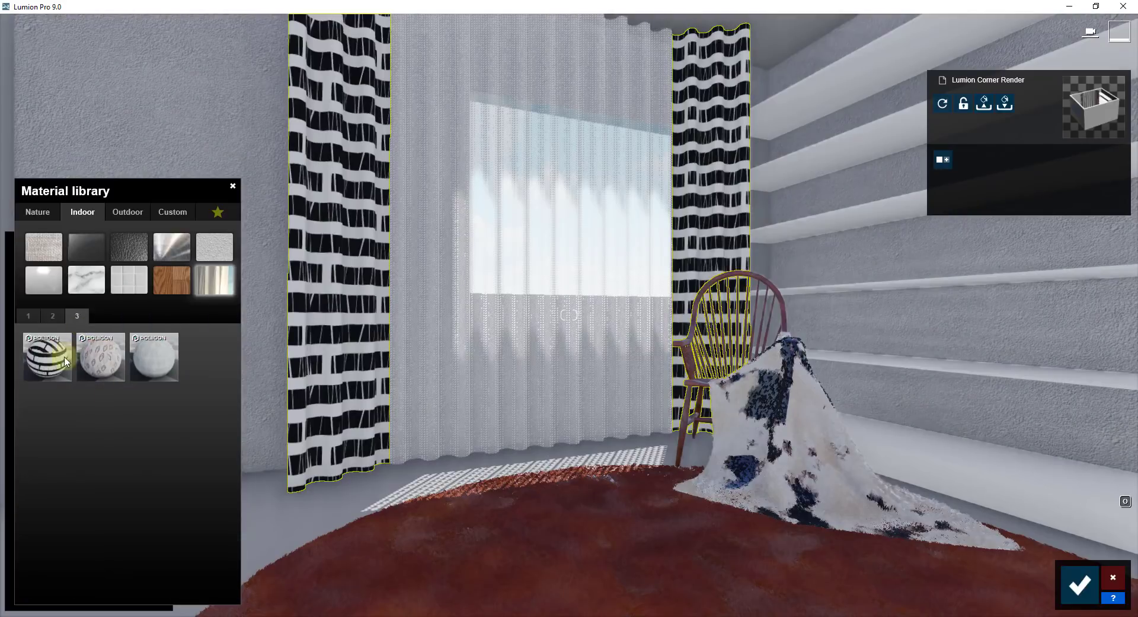
click(47, 355)
- Try a red striped curtain material on the Wallpaper Dog Bone centre curtain, and replace it with the pale geometric-patterned one
right_drag(583, 300, 585, 297)
click(564, 241)
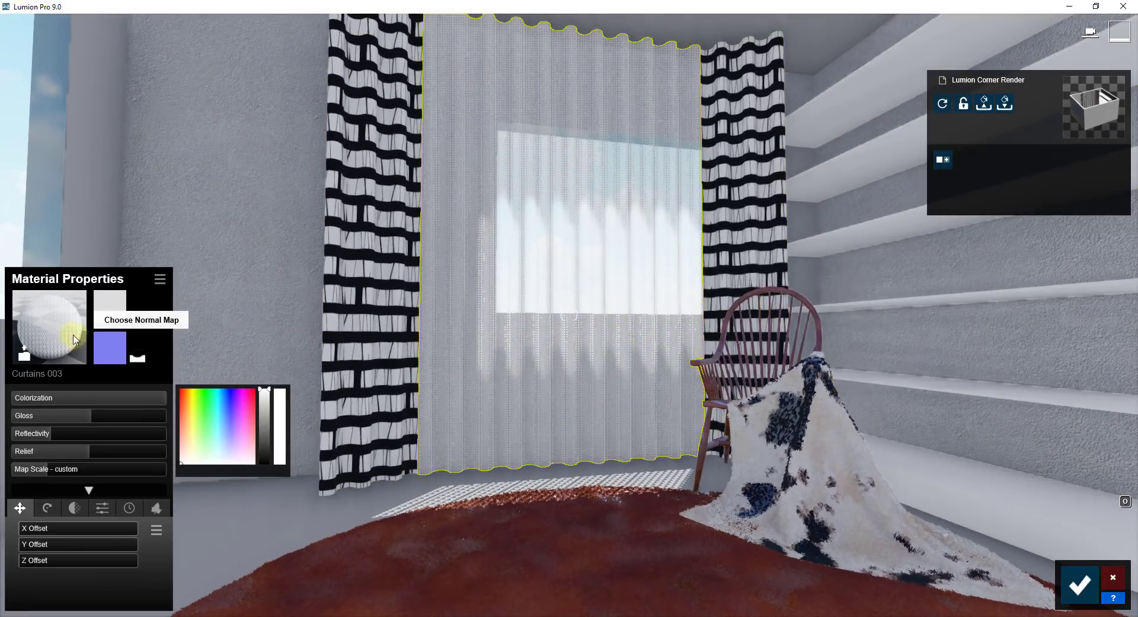
click(63, 334)
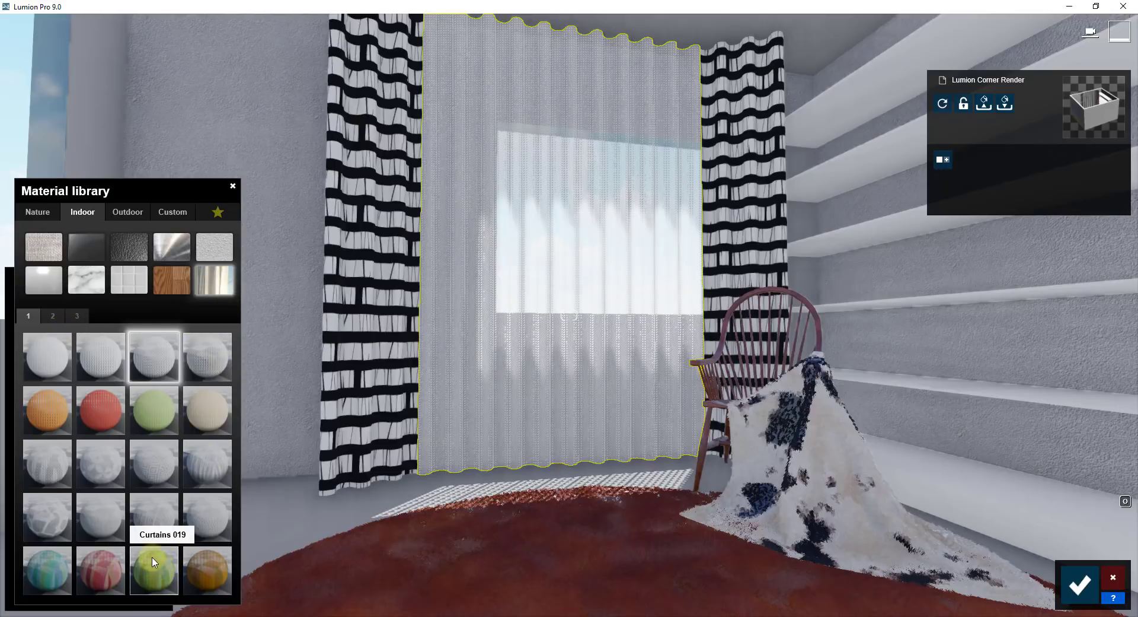
click(58, 316)
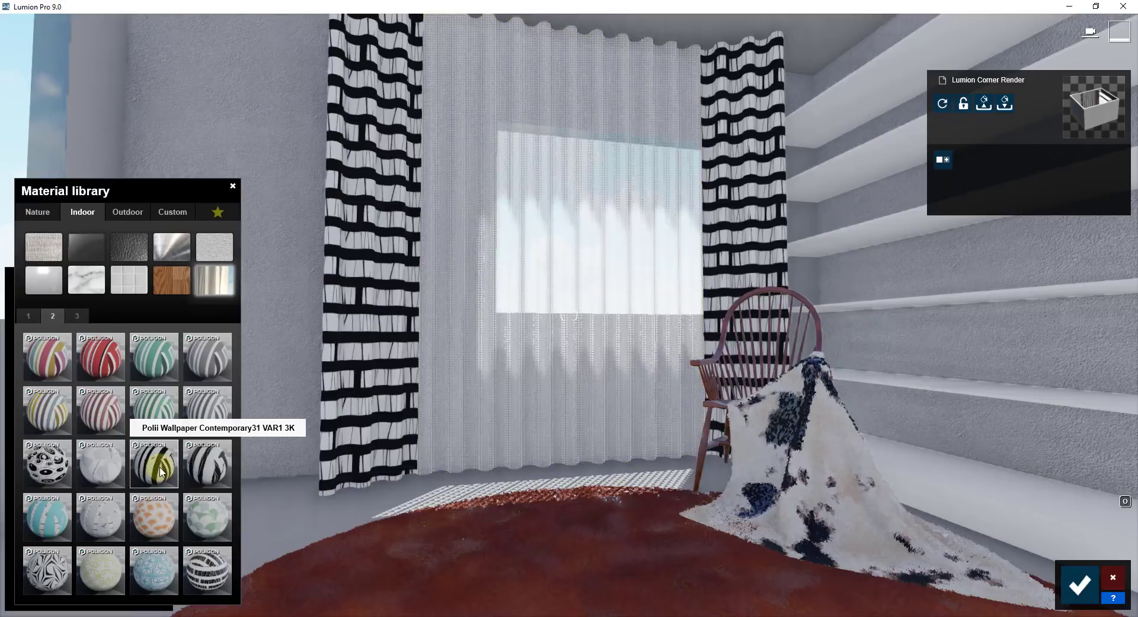
click(101, 355)
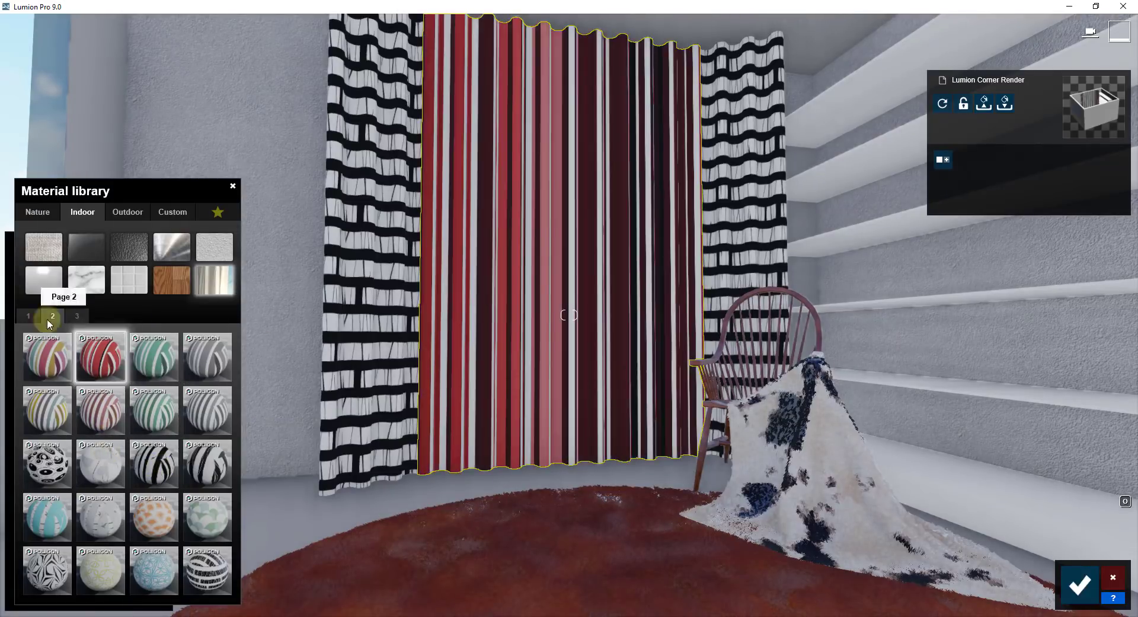
click(77, 316)
click(154, 356)
right_drag(585, 262, 602, 362)
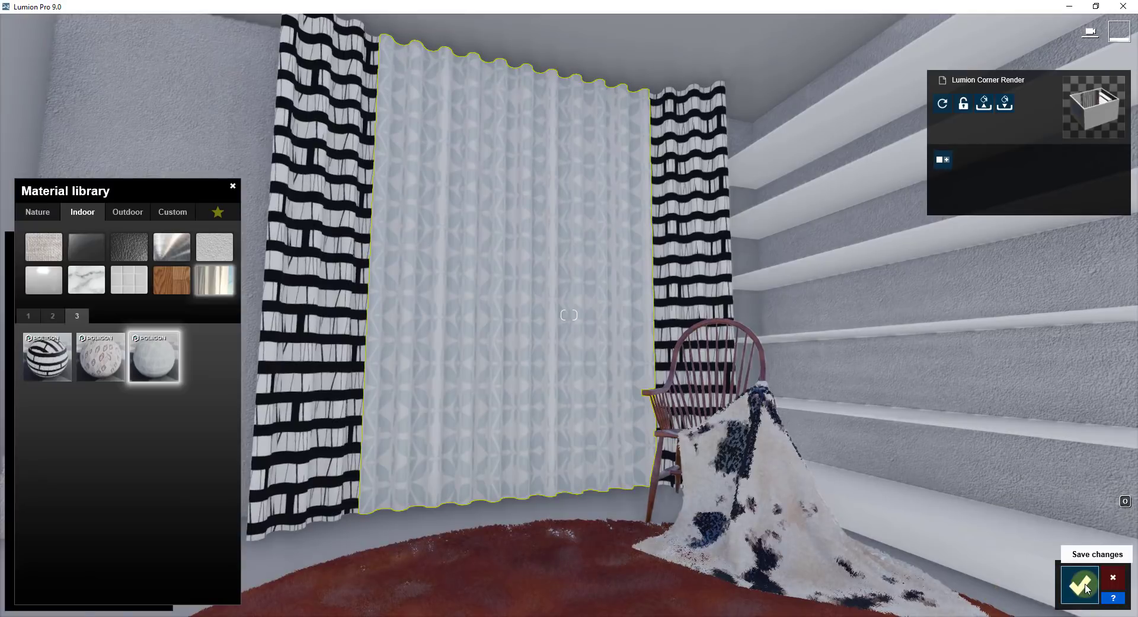
- Check both curtain materials from further back in the room and save the material changes
right_drag(496, 338, 600, 293)
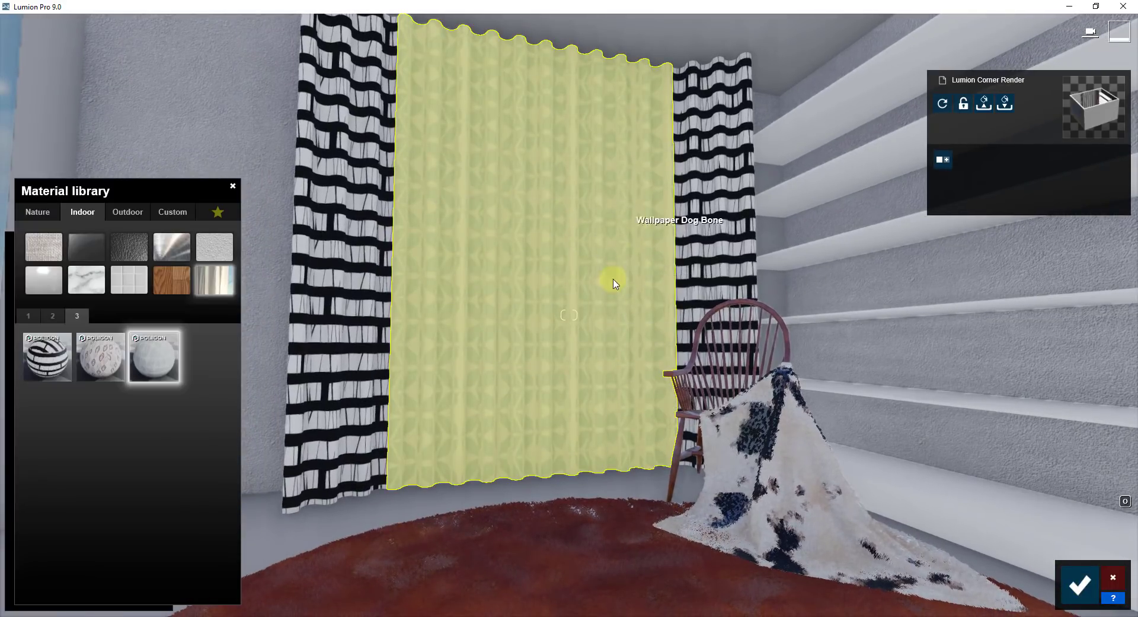
click(479, 236)
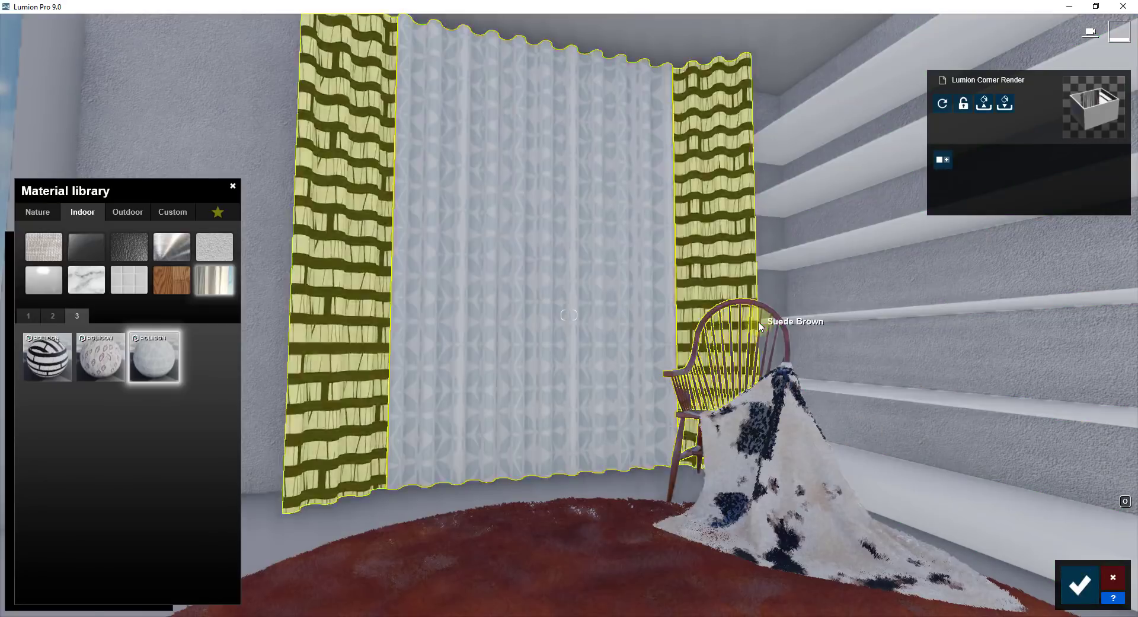
click(136, 301)
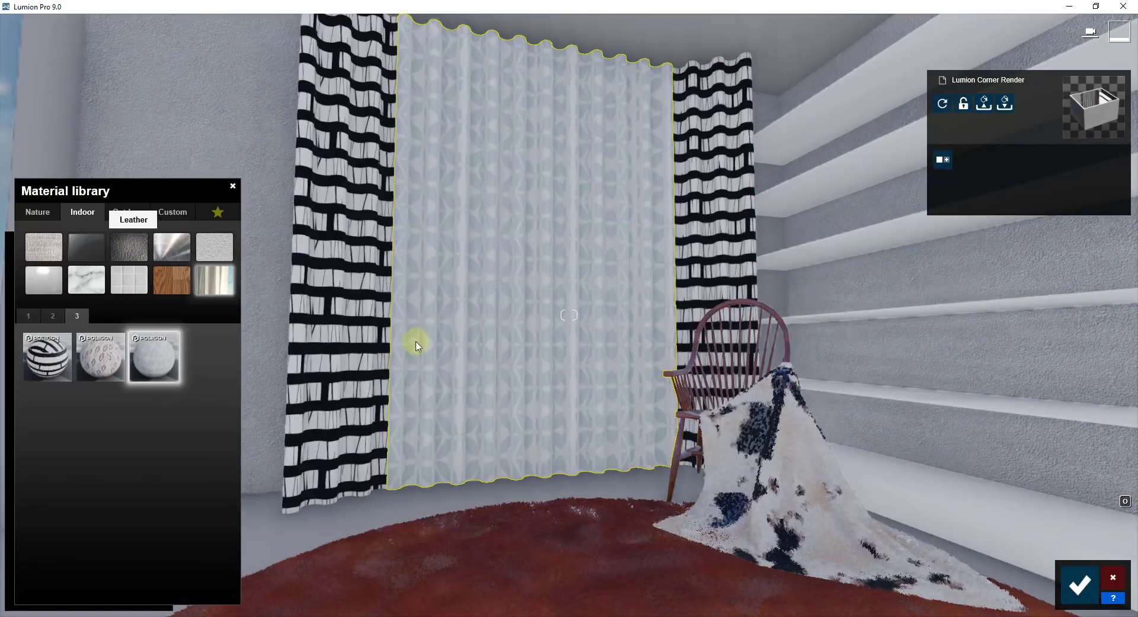
right_drag(610, 356, 613, 356)
key(s)
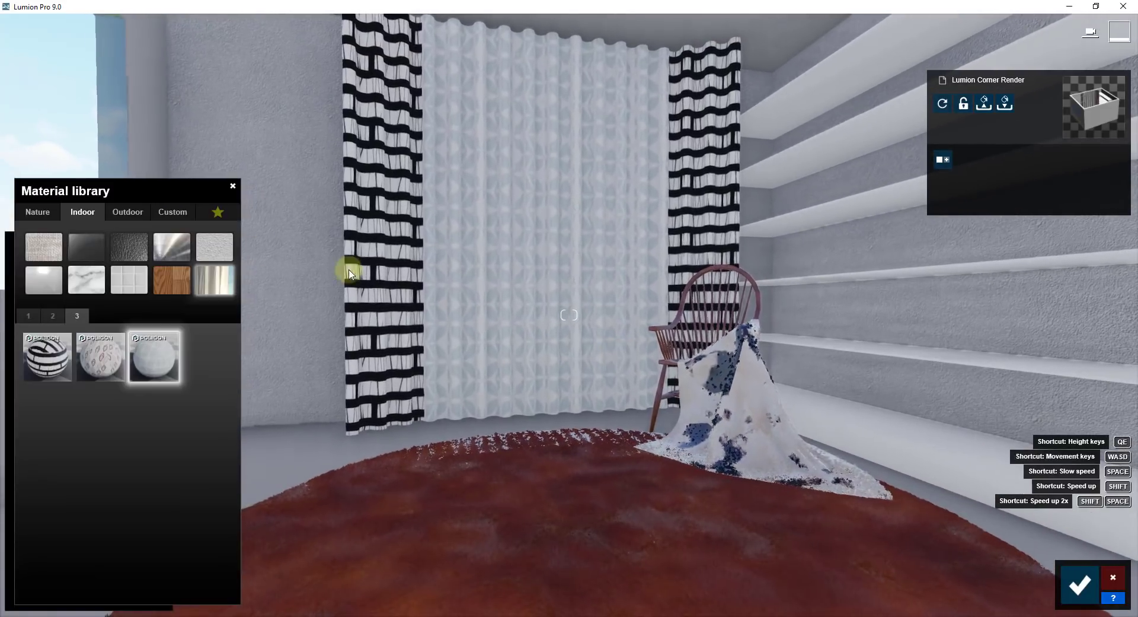
click(1080, 584)
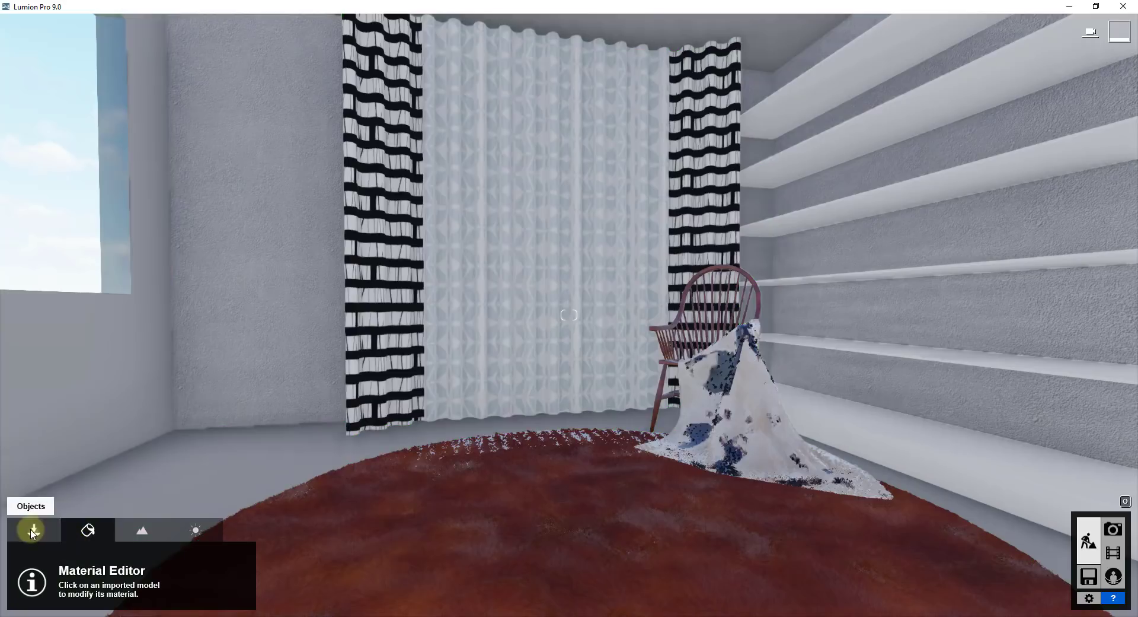
- Switch to placing objects and open the tables category of the indoor object library
click(33, 531)
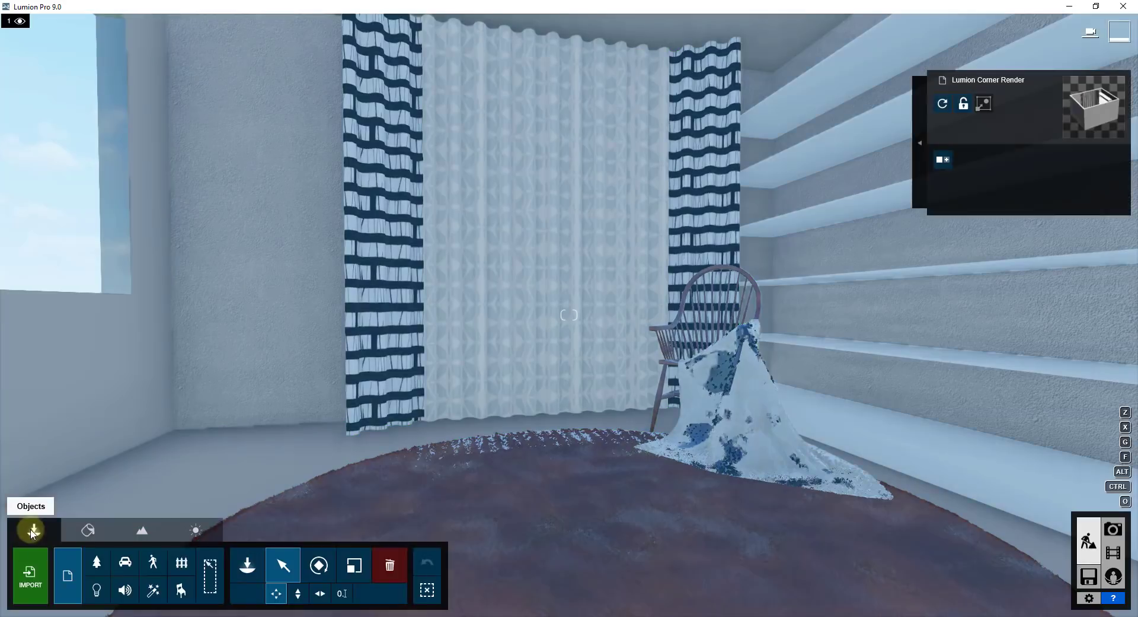
click(248, 566)
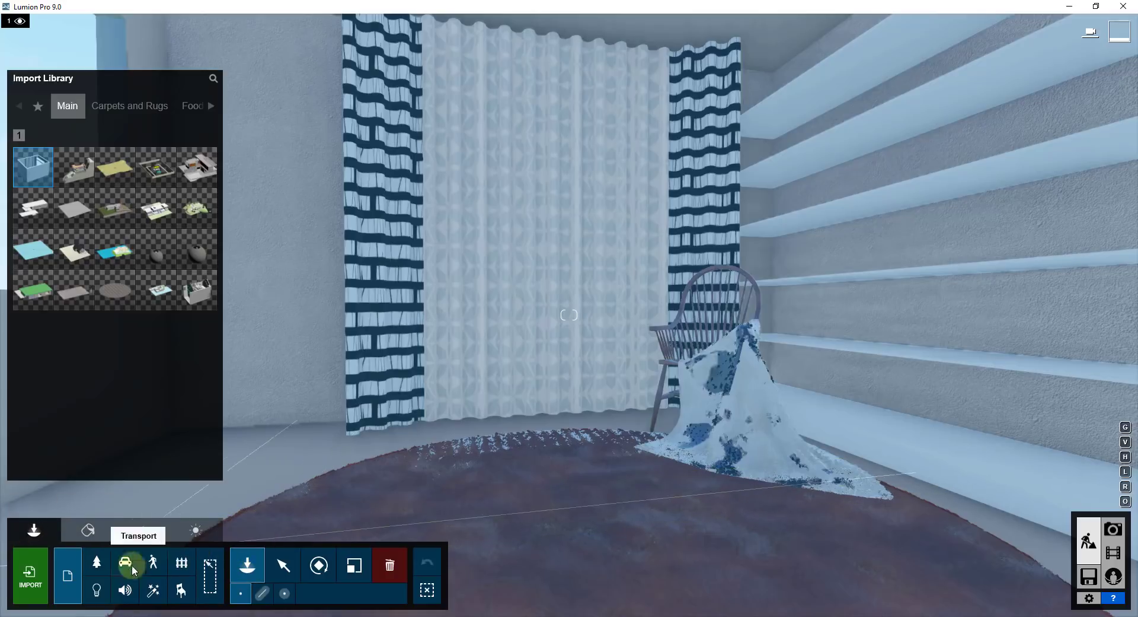
click(179, 591)
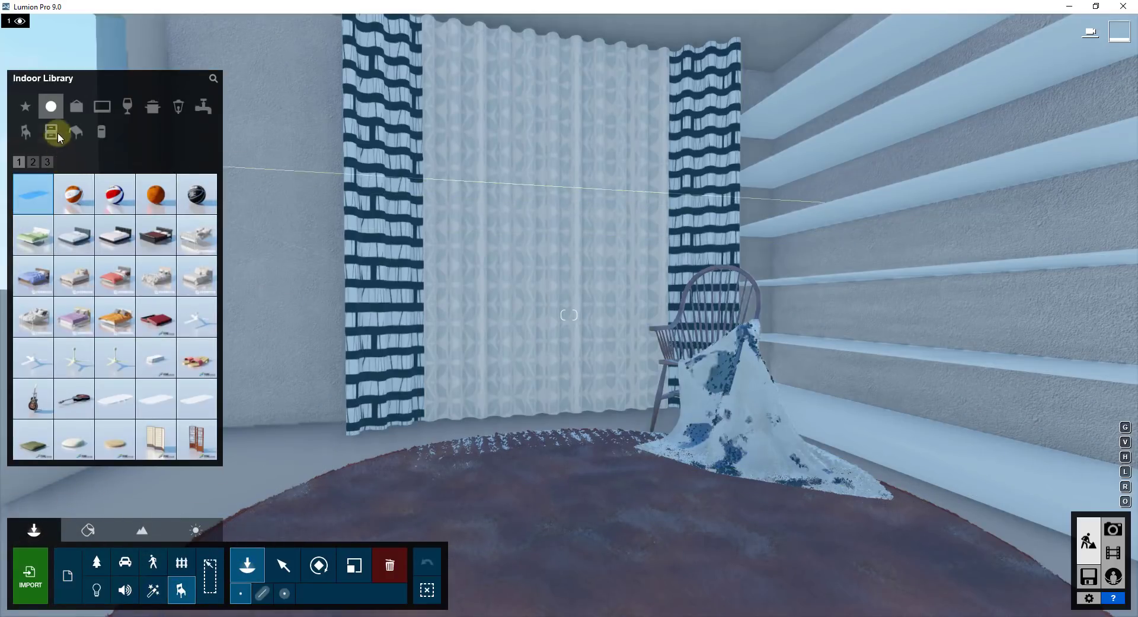
click(76, 133)
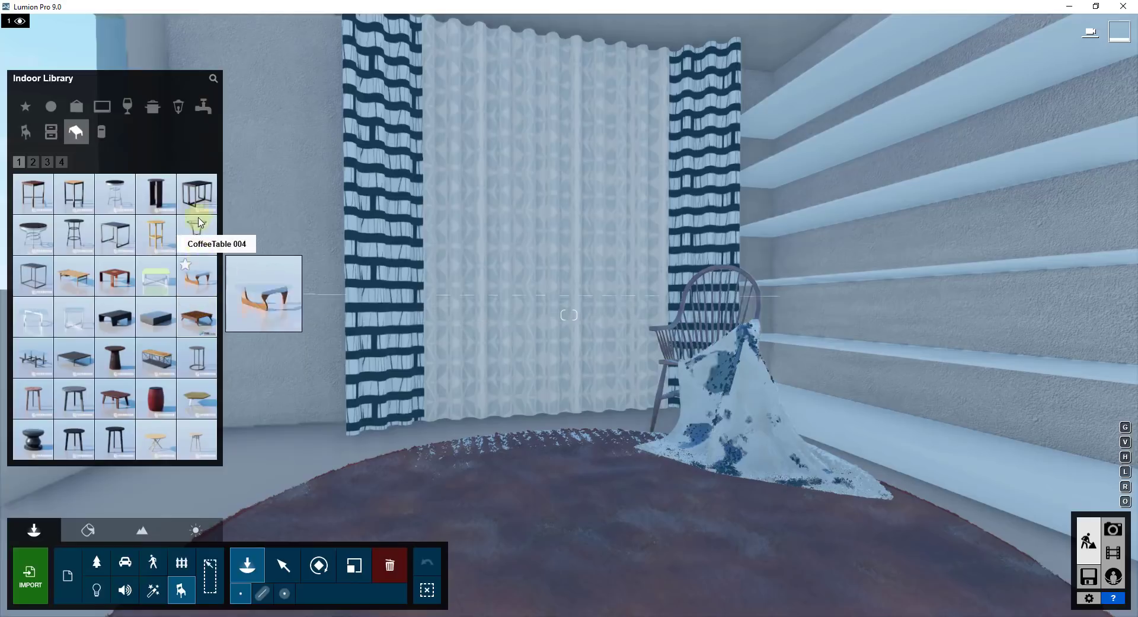
- Try coffee tables from the indoor library and place CoffeeTable 008 on the rug, rotated with its wide side facing the camera
click(196, 283)
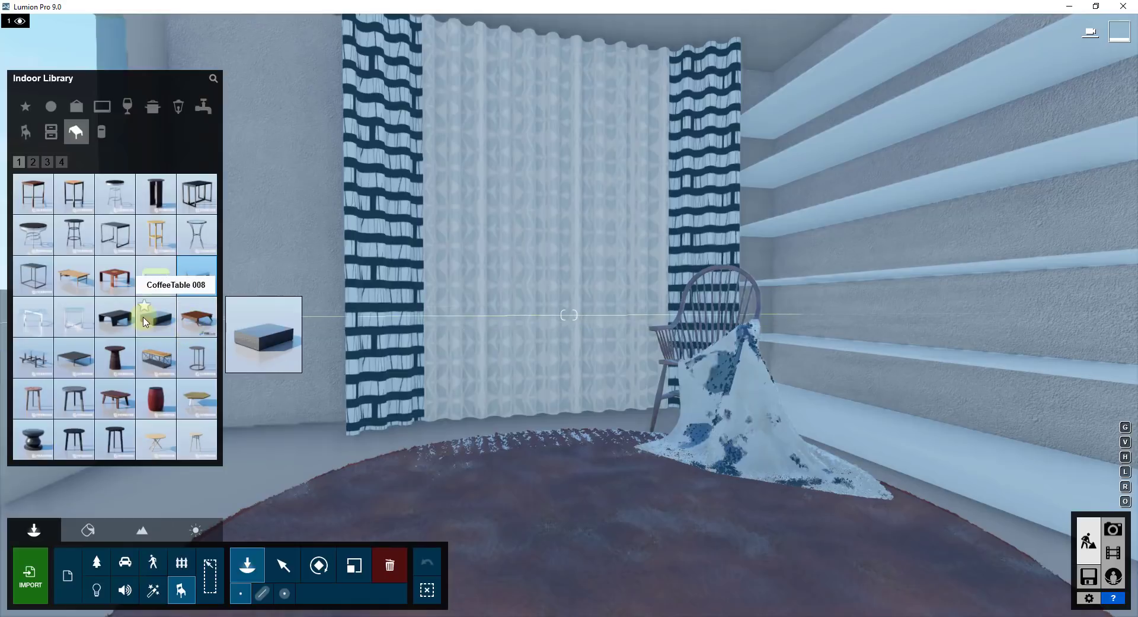
click(158, 320)
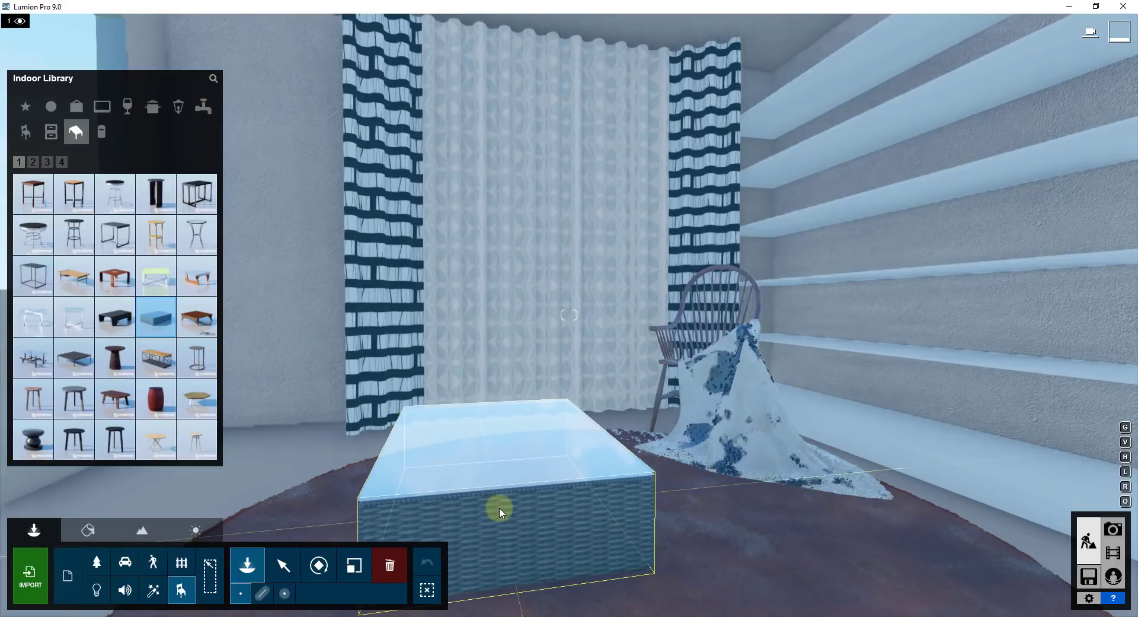
click(72, 365)
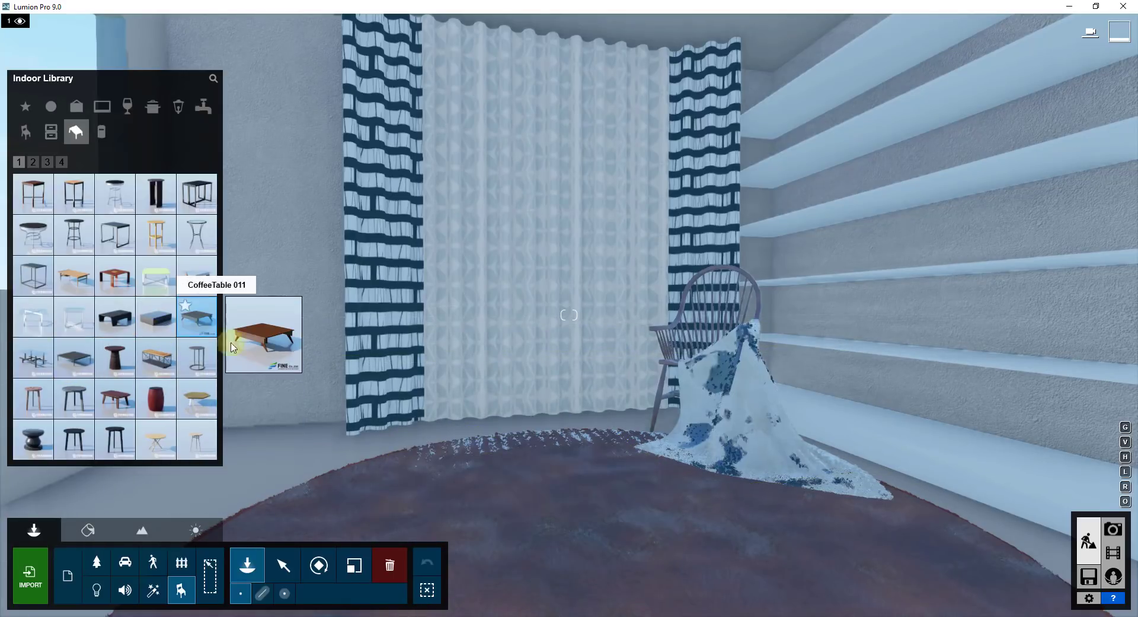
click(156, 316)
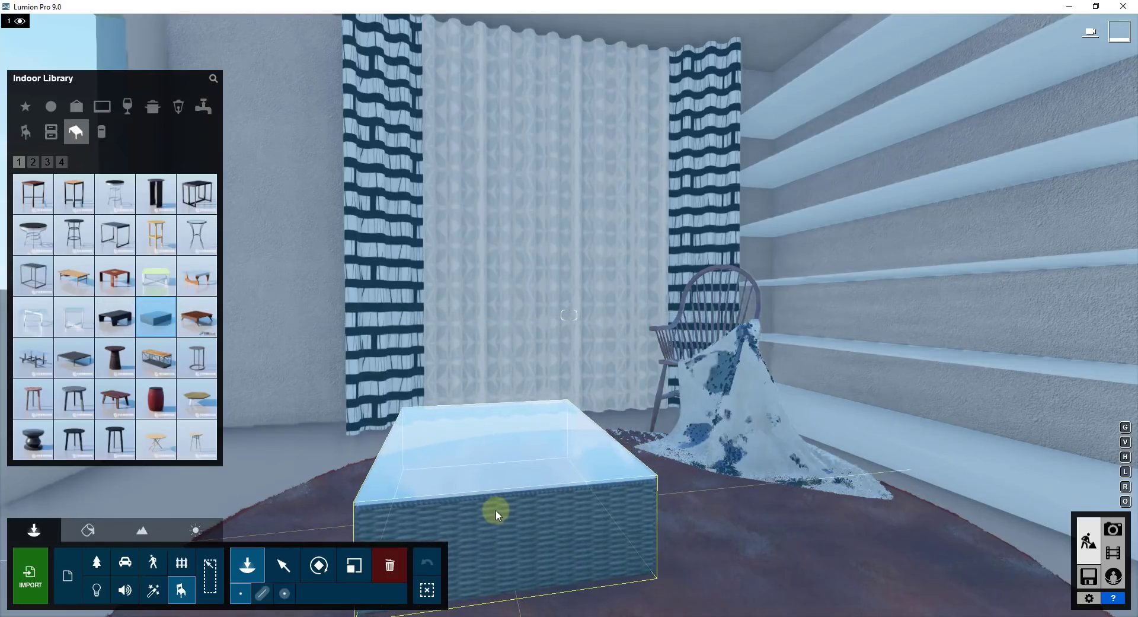
key(r)
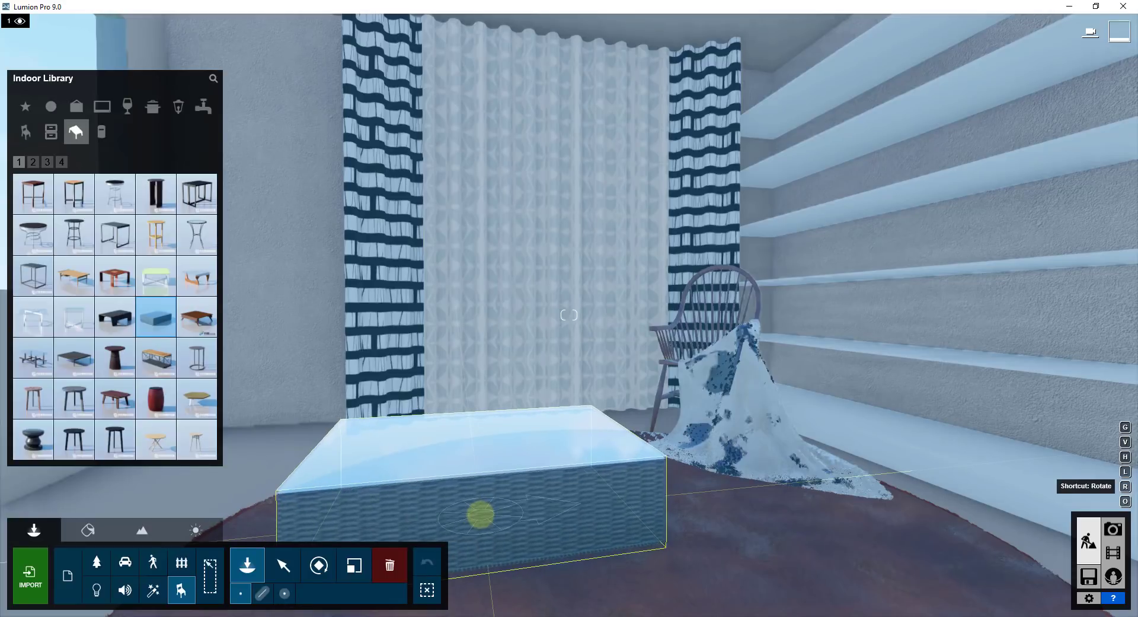
click(484, 511)
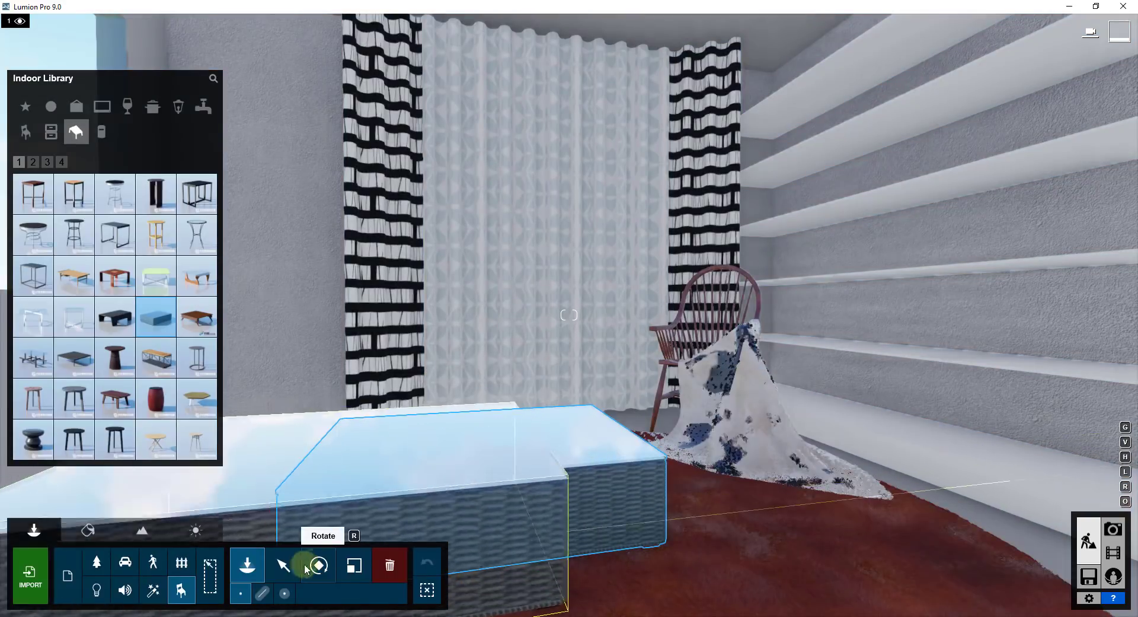
- Enlarge the placed CoffeeTable 008 slightly
click(283, 565)
click(354, 567)
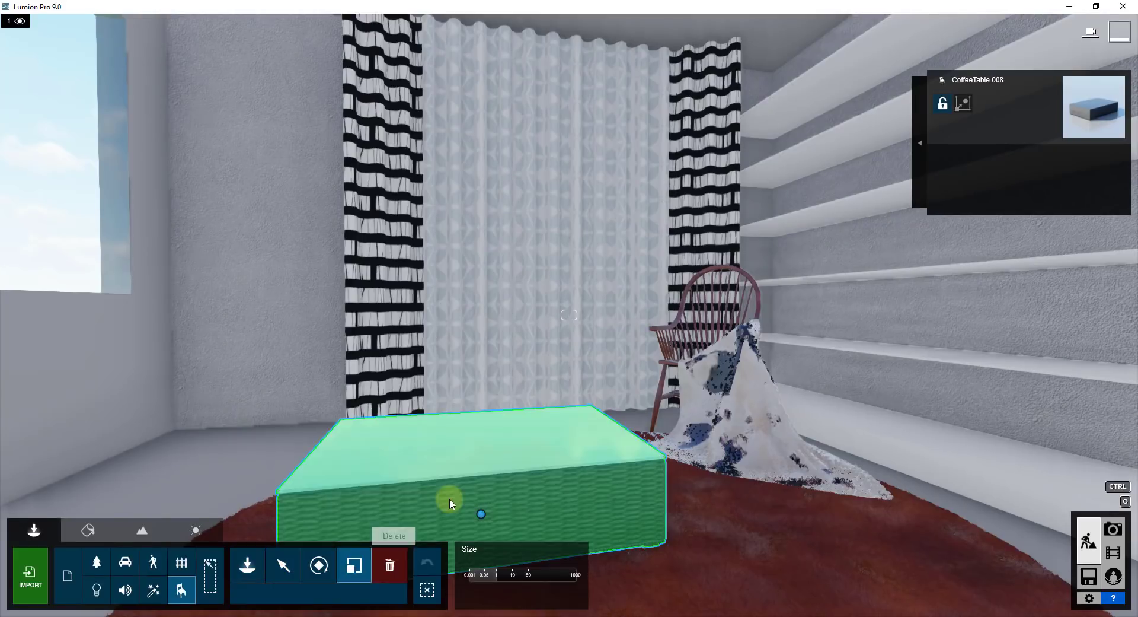
drag(483, 511, 481, 502)
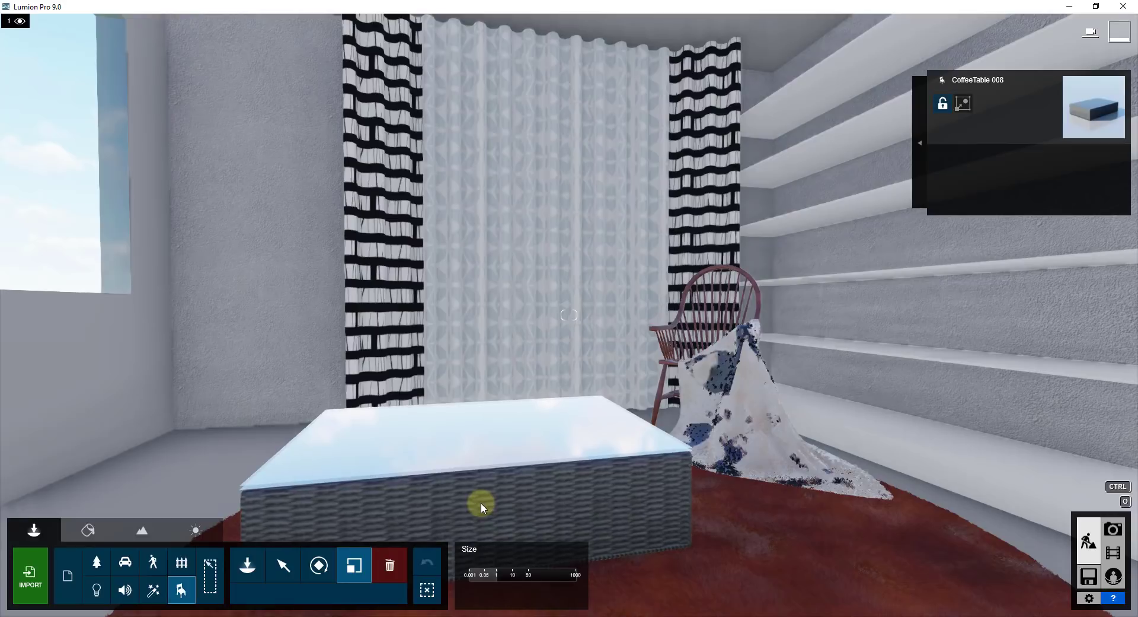
right_drag(636, 473, 627, 473)
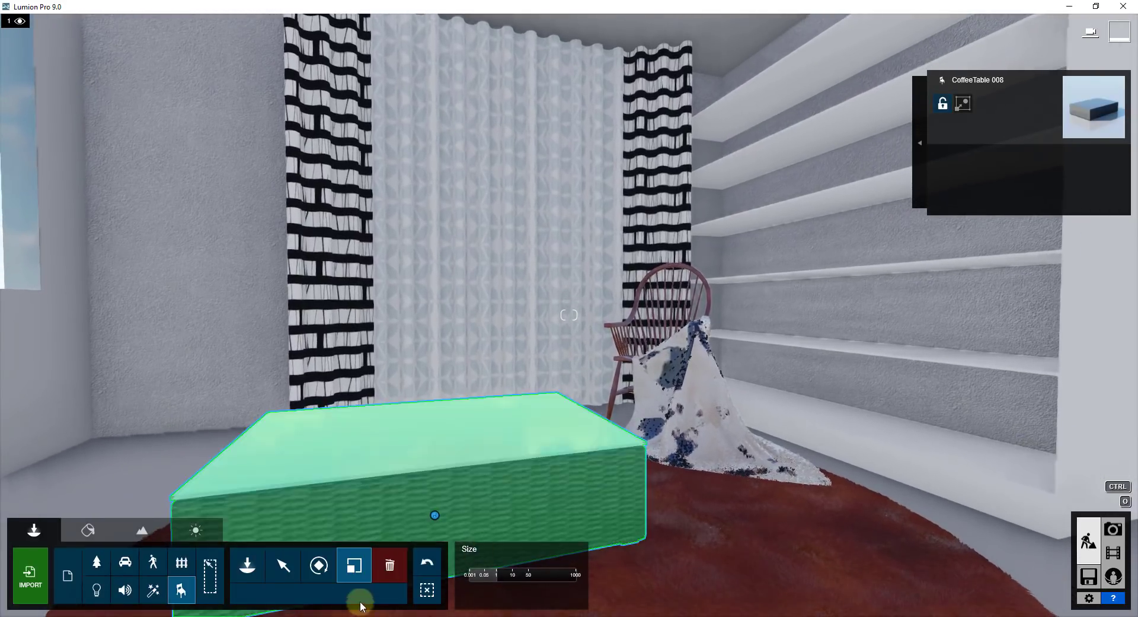
click(181, 590)
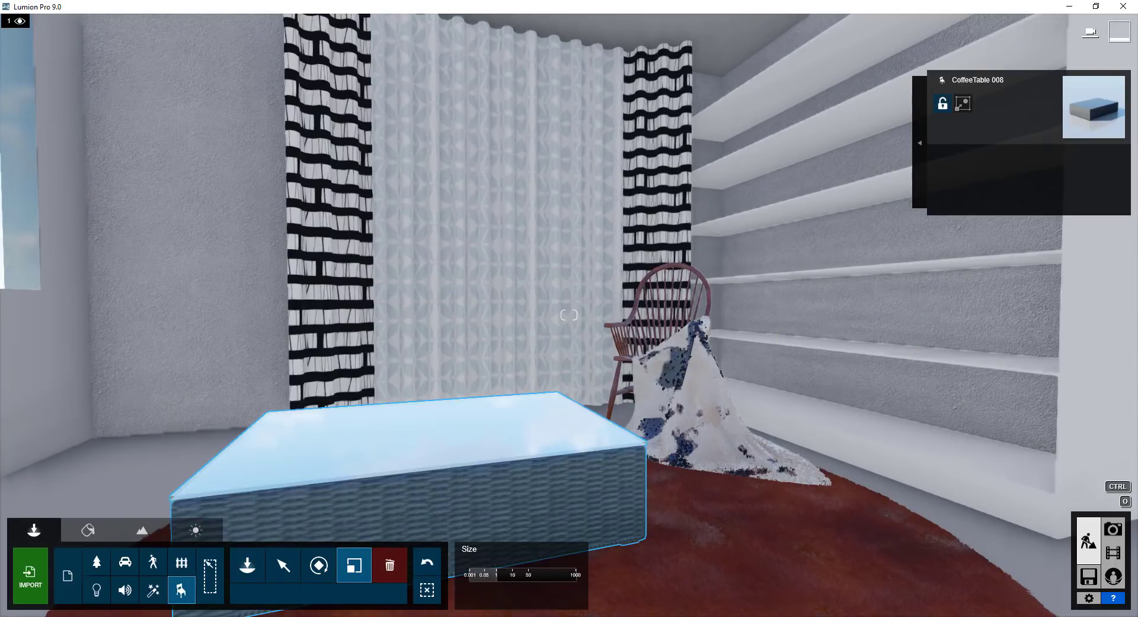
right_drag(497, 420, 444, 432)
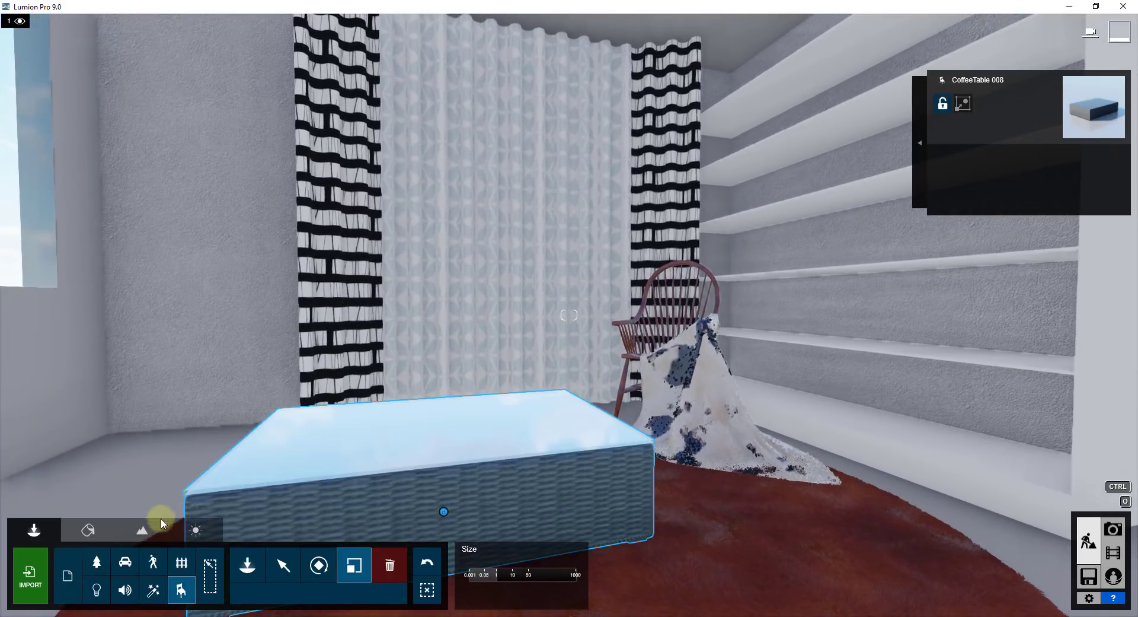
- Place the dark vase with white flowers on the left end of the coffee table
click(243, 574)
click(76, 106)
click(175, 162)
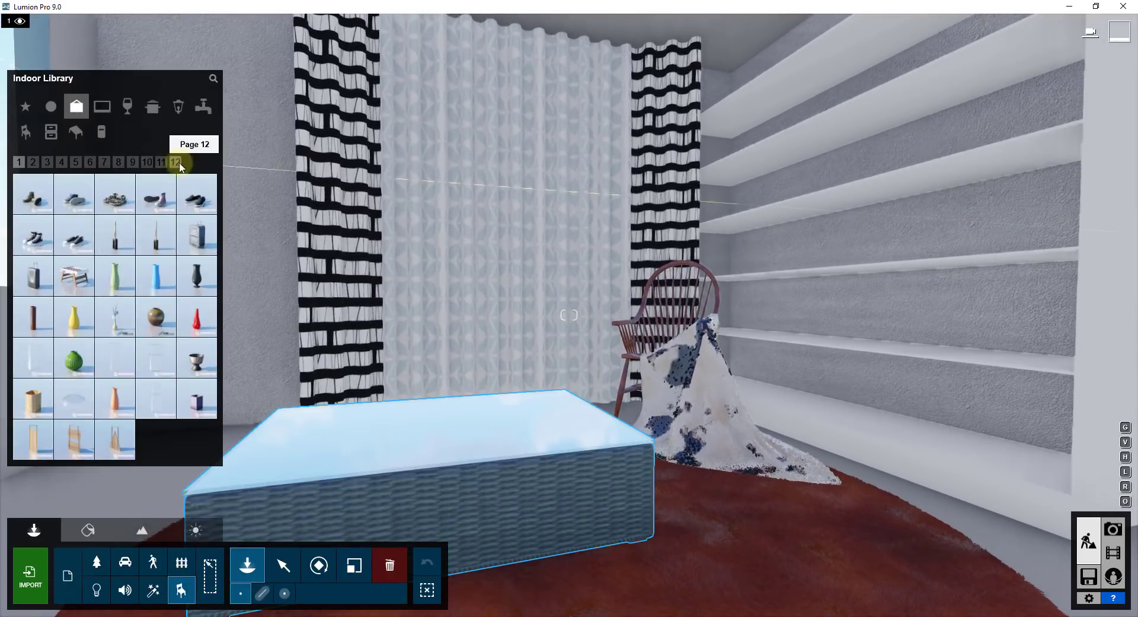
click(115, 317)
click(294, 454)
- Place a small stack of books beside the vase and hang the red sunset picture on the wall beside the curtains
click(46, 162)
click(33, 162)
click(74, 234)
click(61, 162)
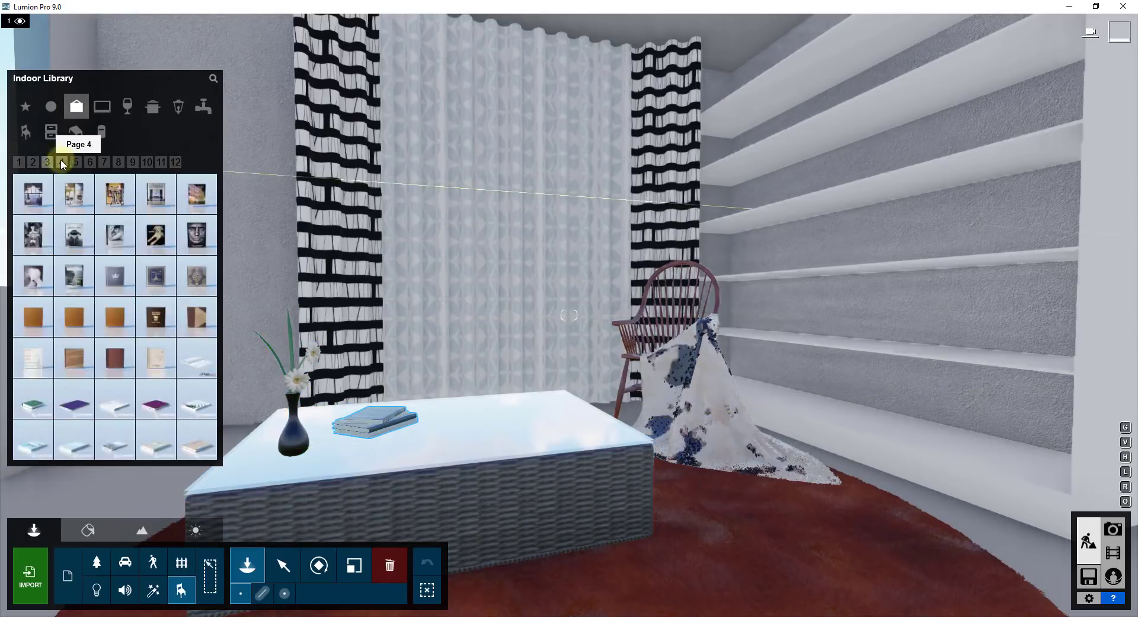
click(89, 161)
click(146, 415)
- Place several book groups and book stacks along the two lowest wall shelves behind the chair
right_drag(267, 209, 551, 237)
click(32, 162)
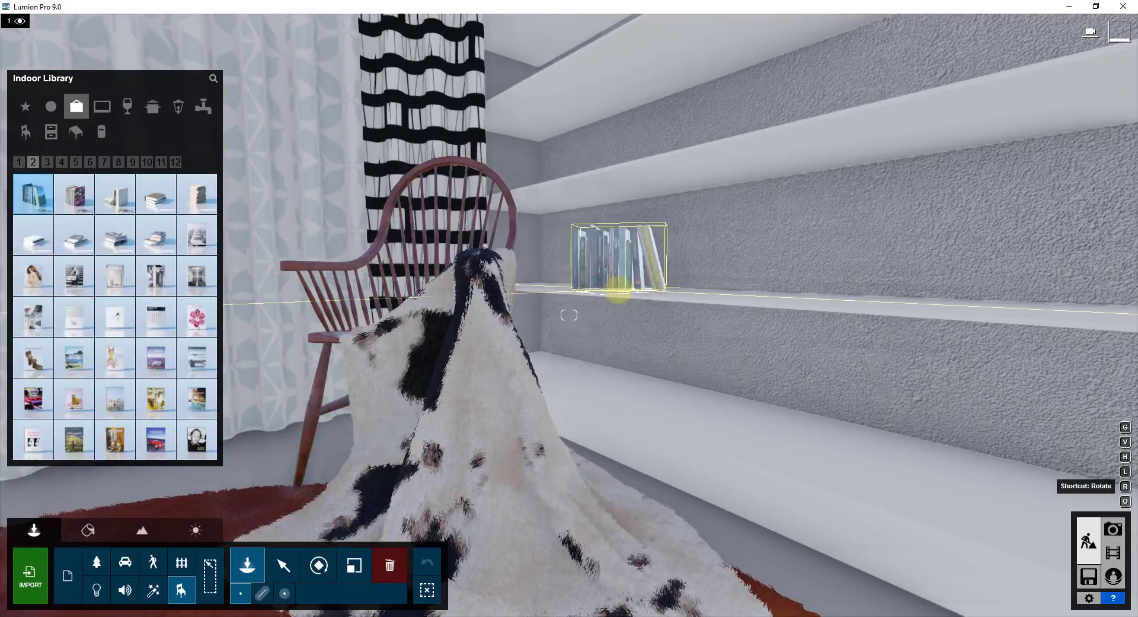
click(617, 290)
click(73, 193)
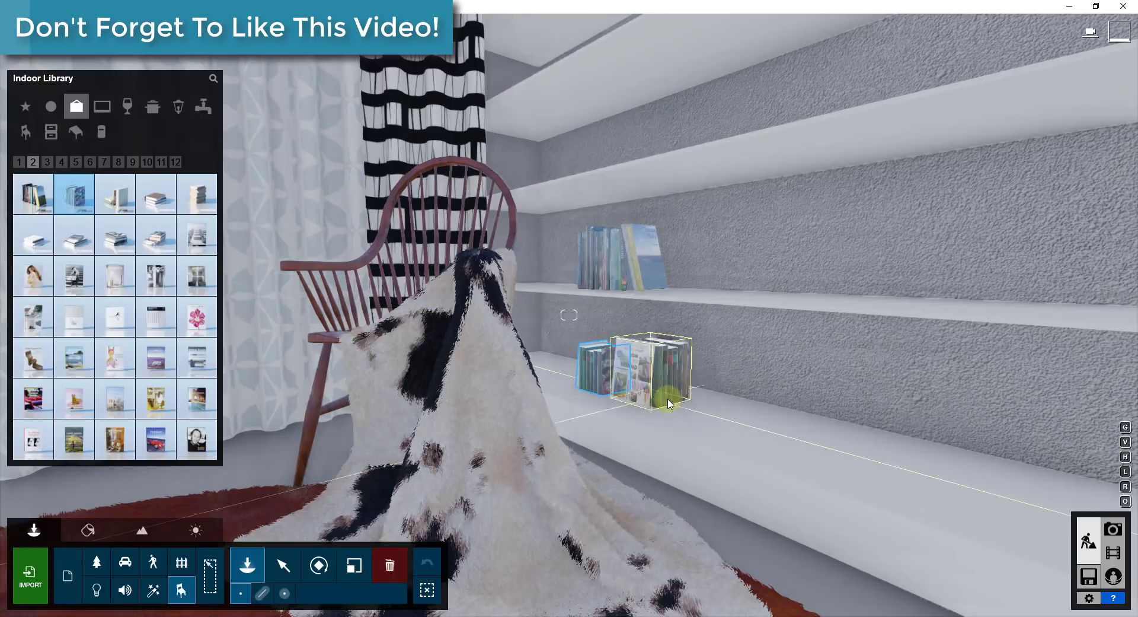
click(664, 391)
click(115, 194)
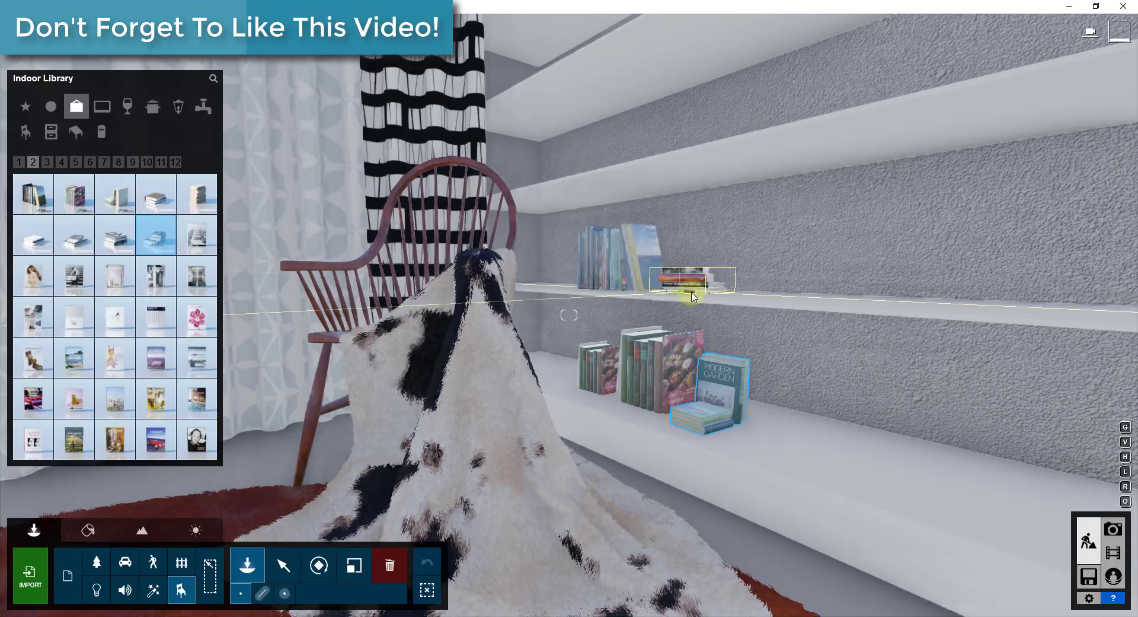
click(688, 284)
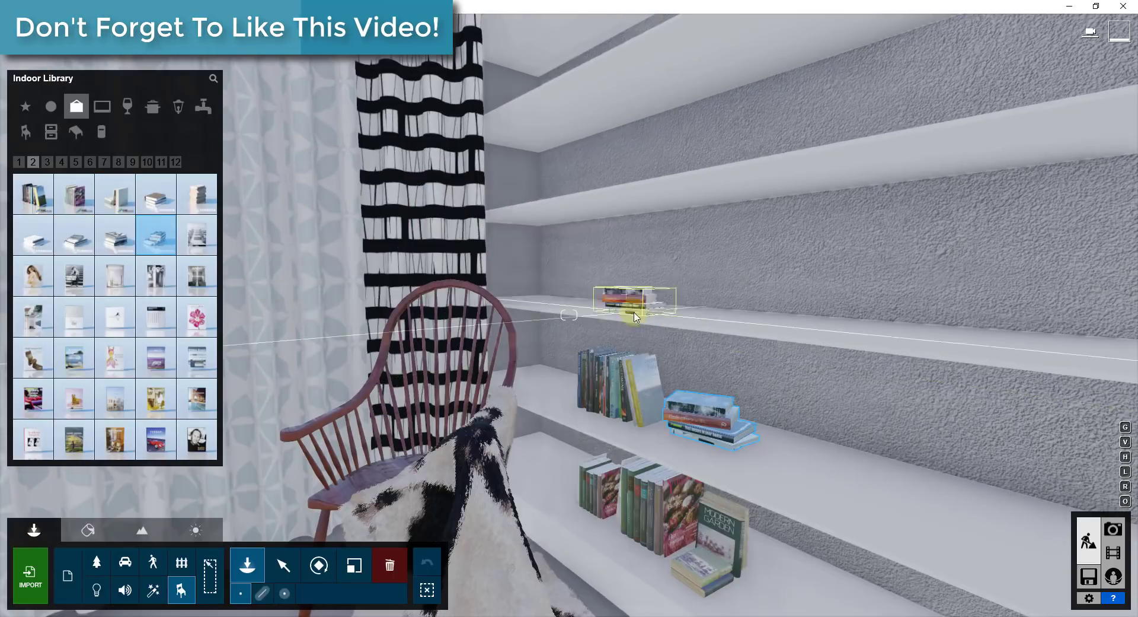
- Line up dark Books 003 groups followed by a white Books 001 group on the third shelf from the floor
click(19, 161)
click(115, 439)
click(605, 304)
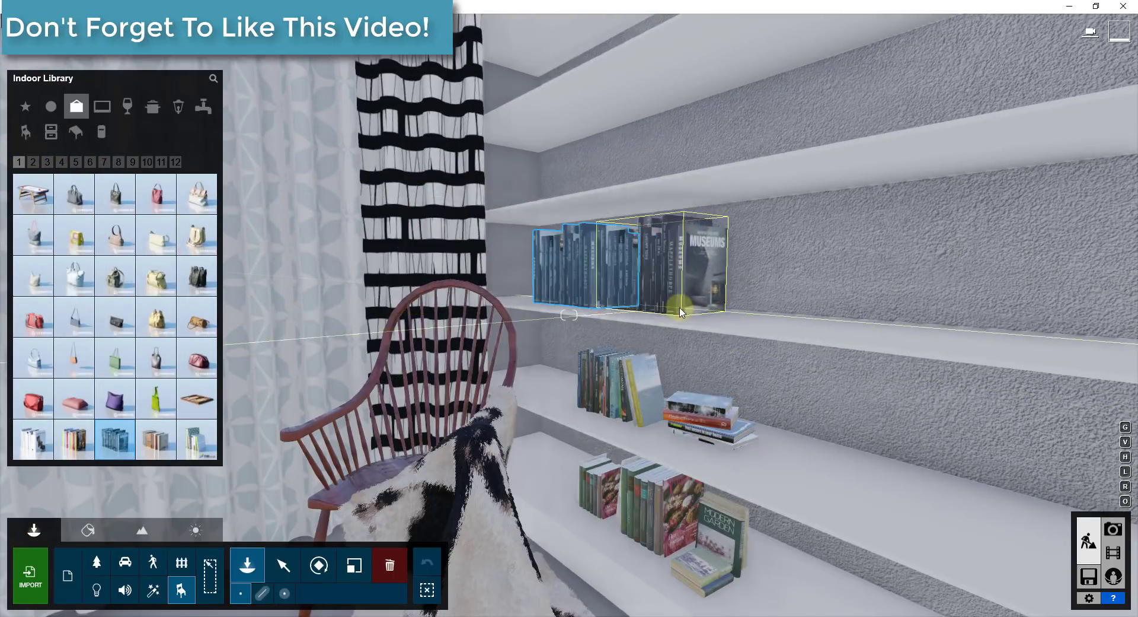
click(678, 308)
click(780, 326)
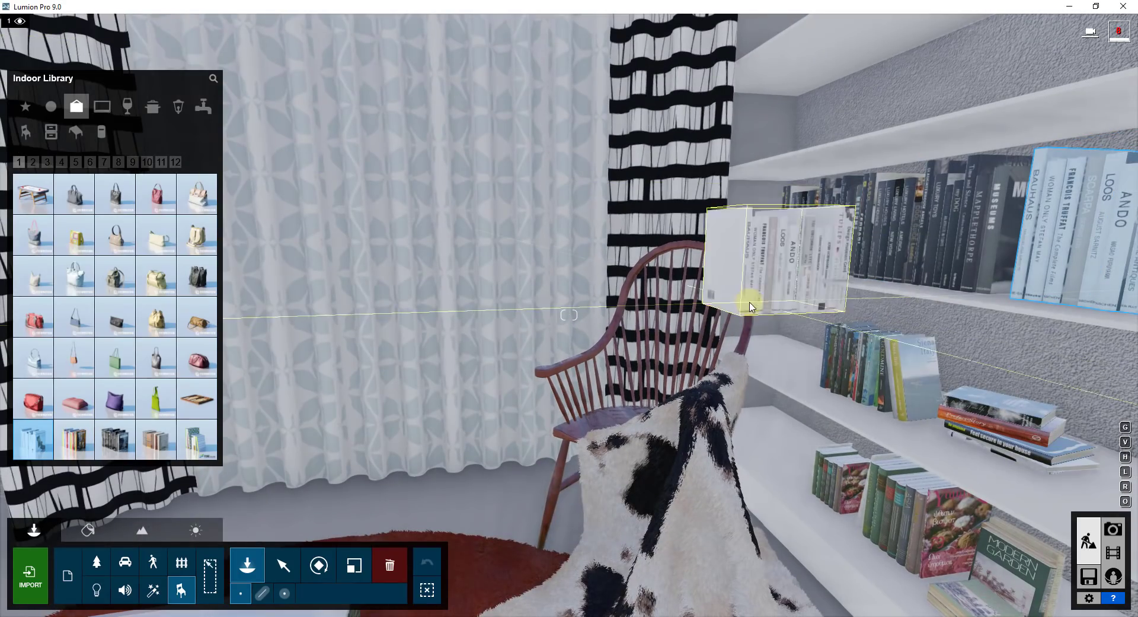
- Move the Books 003 group nearest the curtain about 1.37 m along its shelf to the other side of the white books
click(284, 567)
mouse_move(761, 356)
right_down()
mouse_move(734, 353)
mouse_move(781, 353)
mouse_move(759, 358)
mouse_move(757, 348)
mouse_move(773, 353)
mouse_move(762, 359)
right_up()
key(w)
key(e)
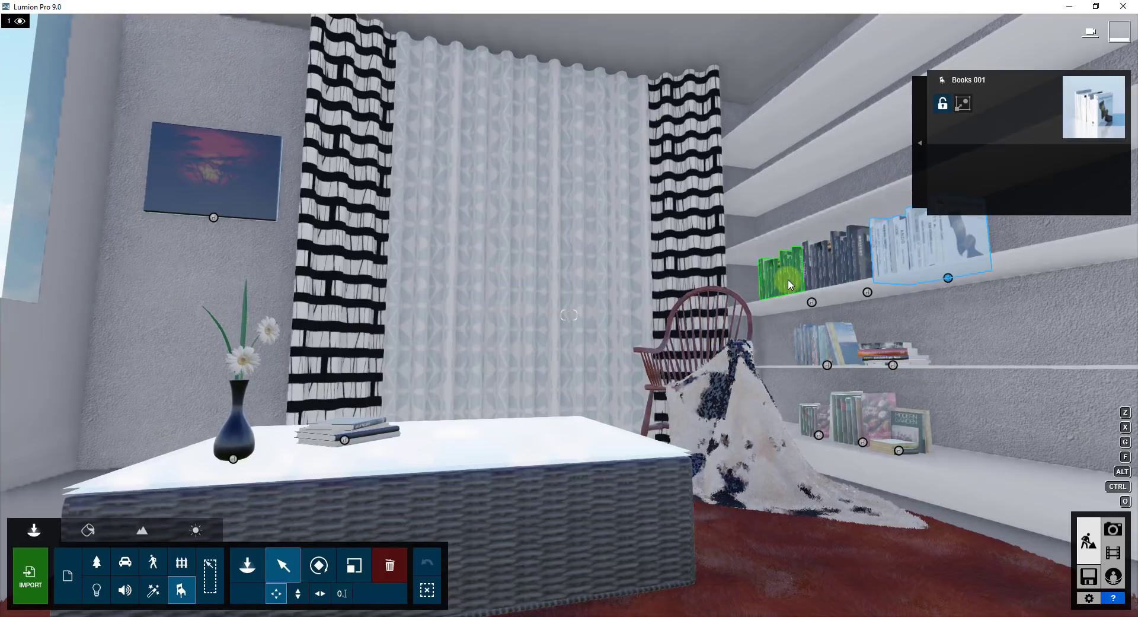
drag(812, 304, 1066, 273)
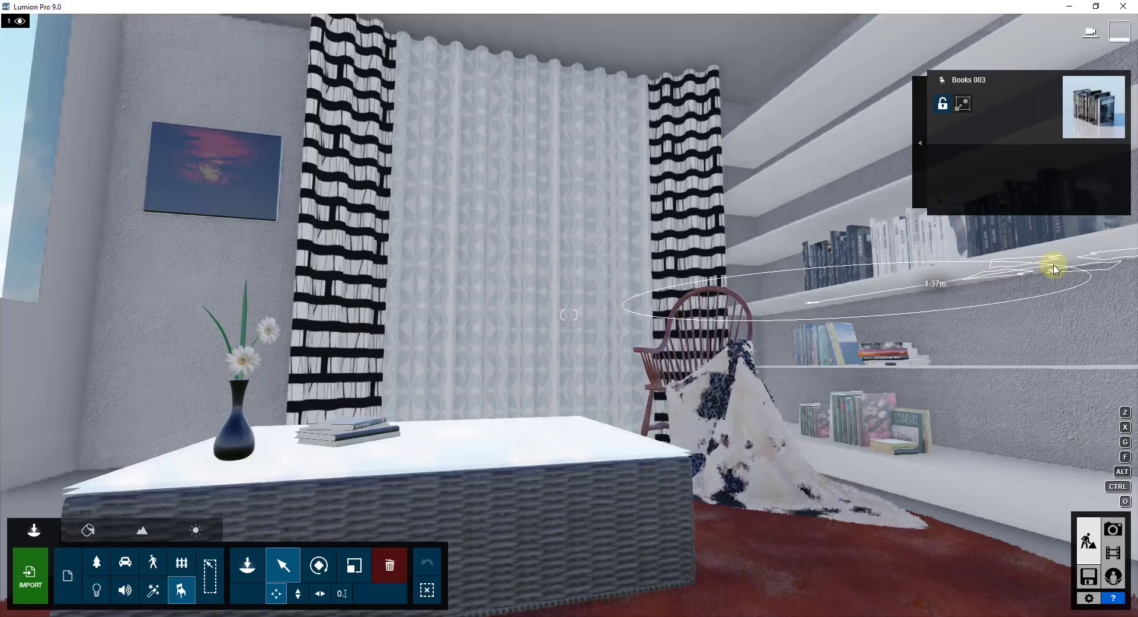
drag(1054, 268, 1053, 264)
right_drag(613, 300, 610, 295)
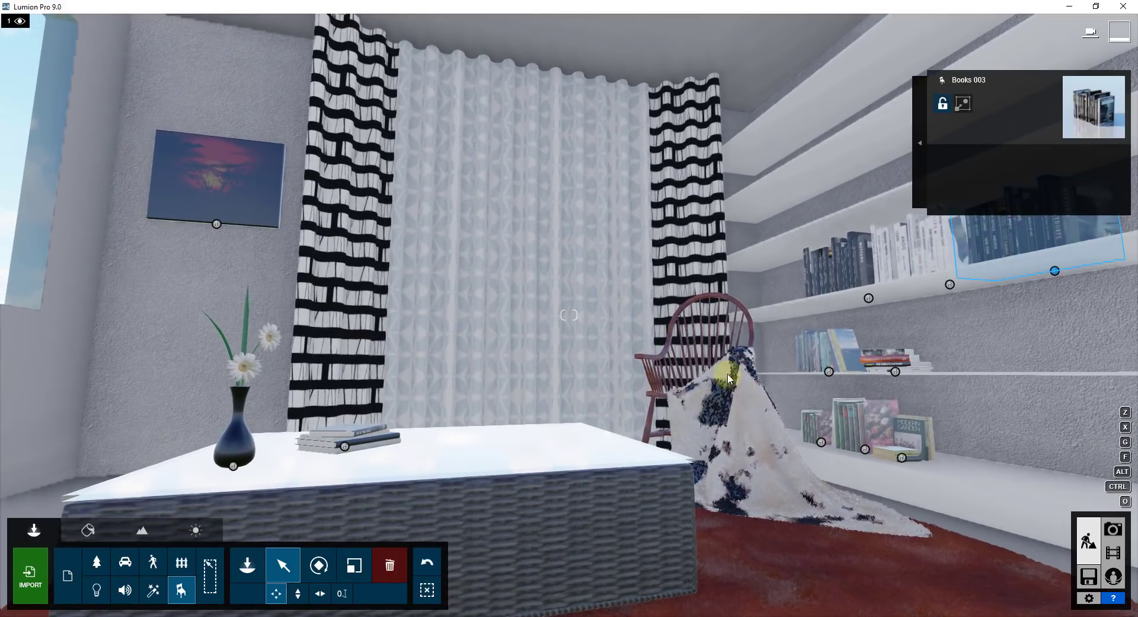
- Frame a low view across the coffee table toward the curtains and chair, and switch to photo mode
right_drag(627, 368, 627, 367)
key(w)
key(s)
key(d)
key(s)
key(s)
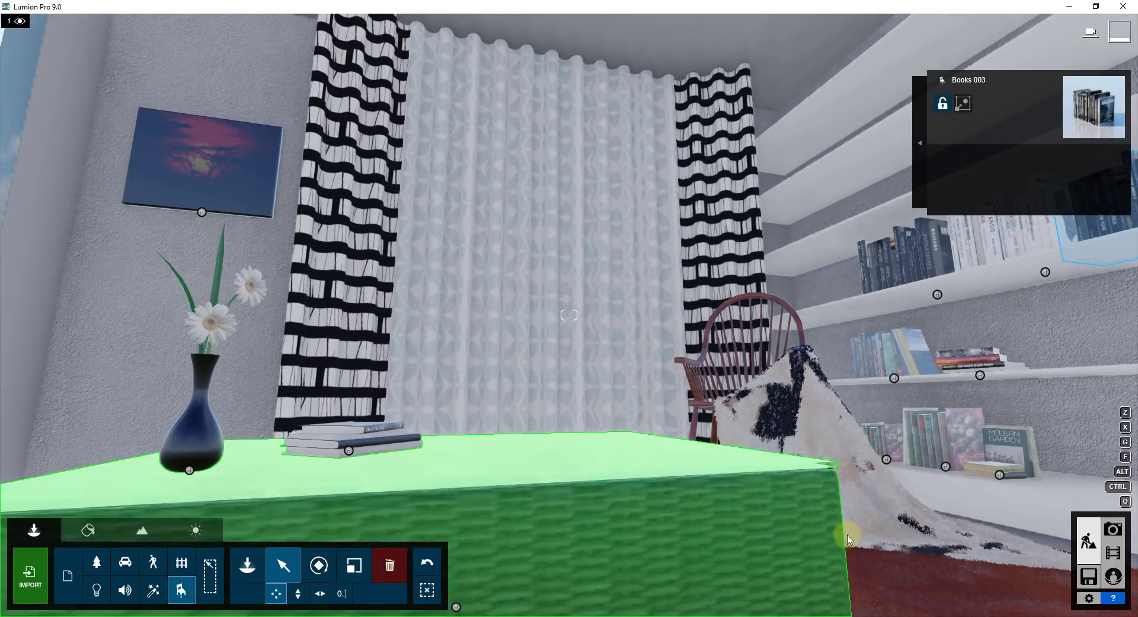
click(1115, 529)
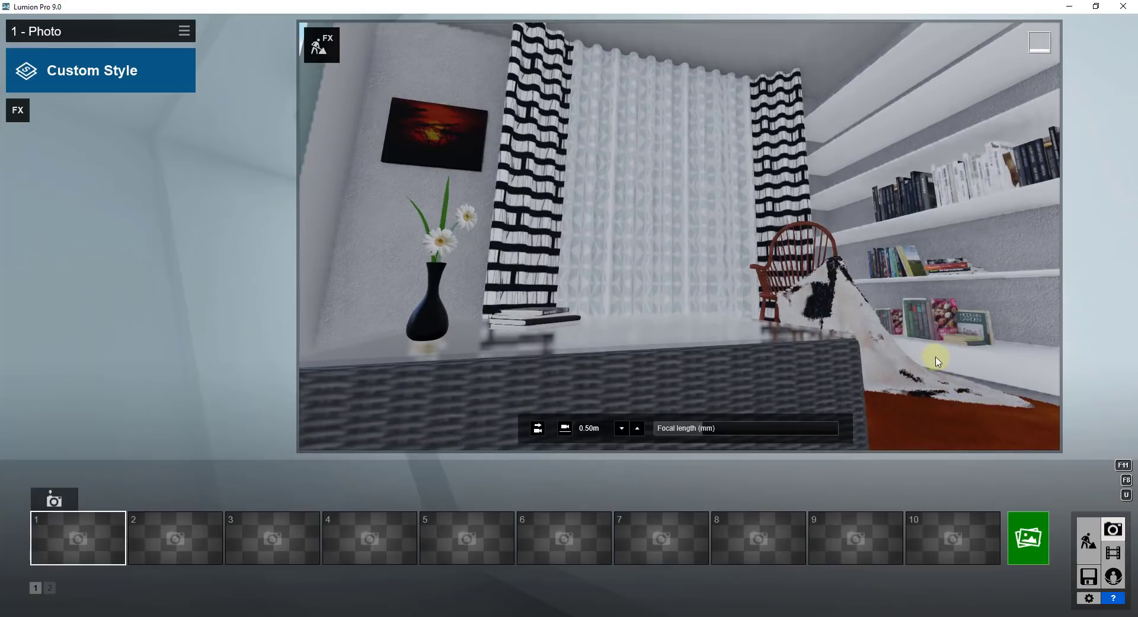
right_drag(790, 320, 794, 321)
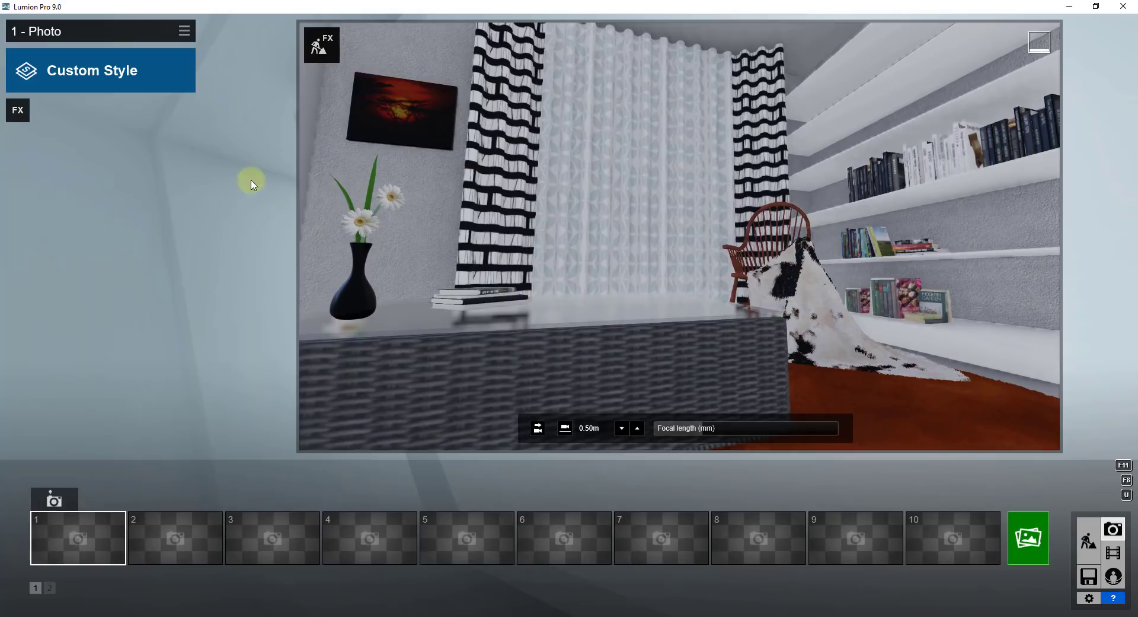
- Apply the Interior style and add a Sun effect with a low sun height and a sun heading of about -0.4
click(88, 76)
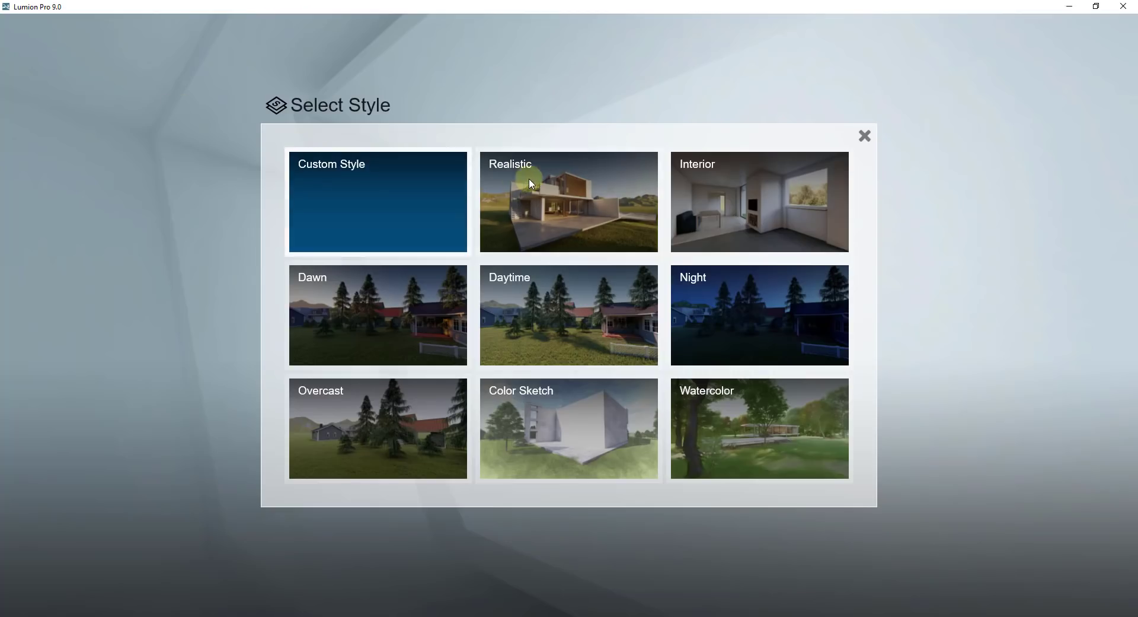
click(747, 195)
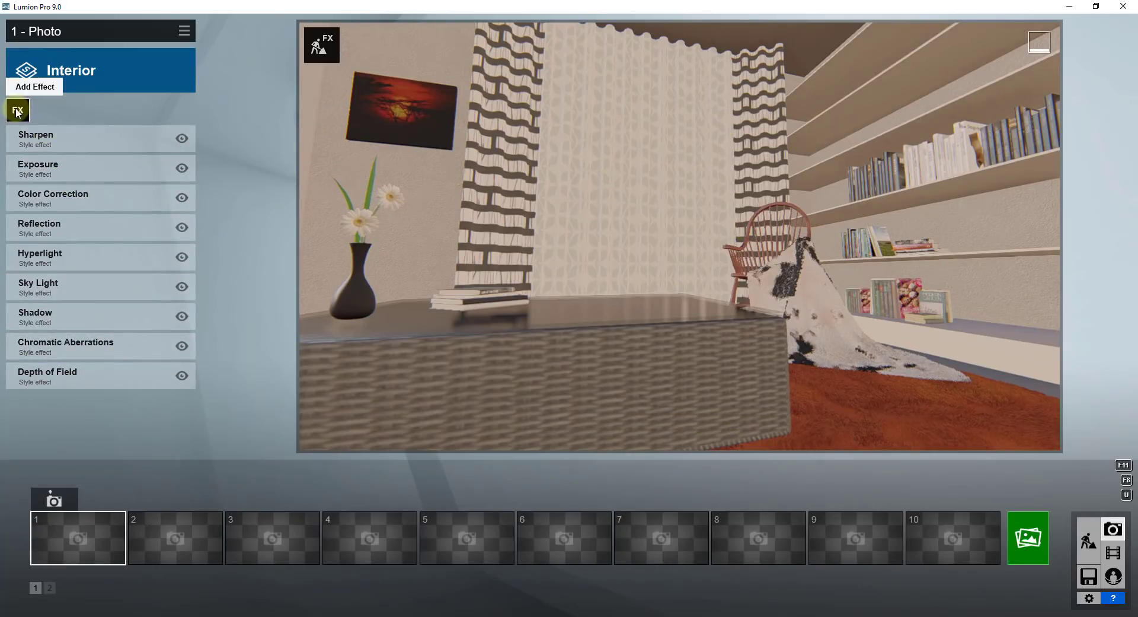
click(17, 110)
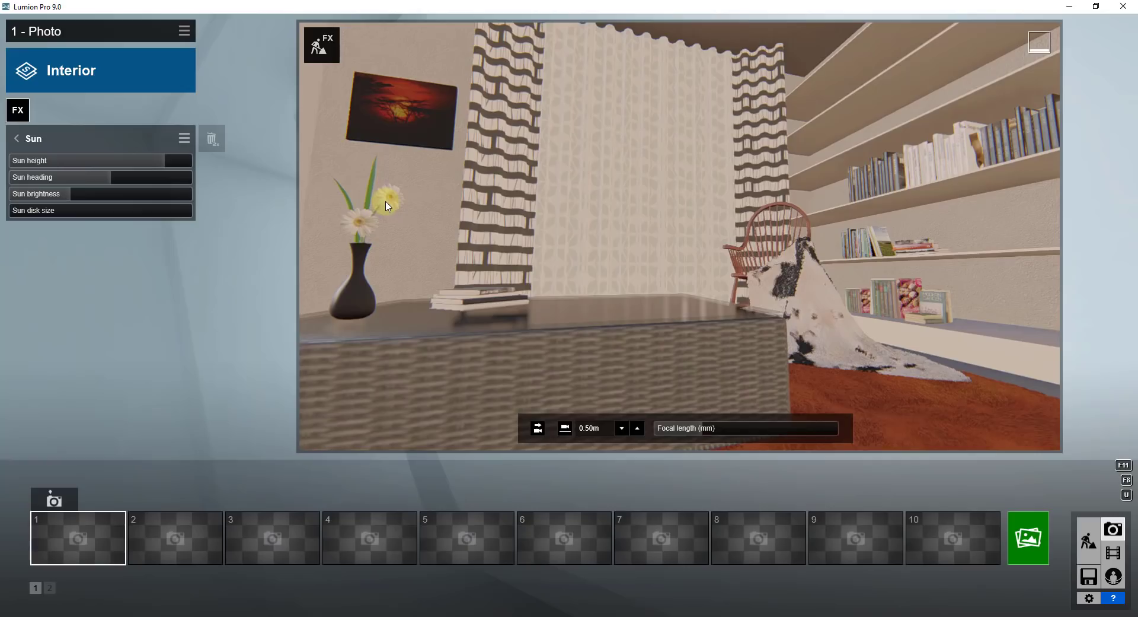
click(385, 201)
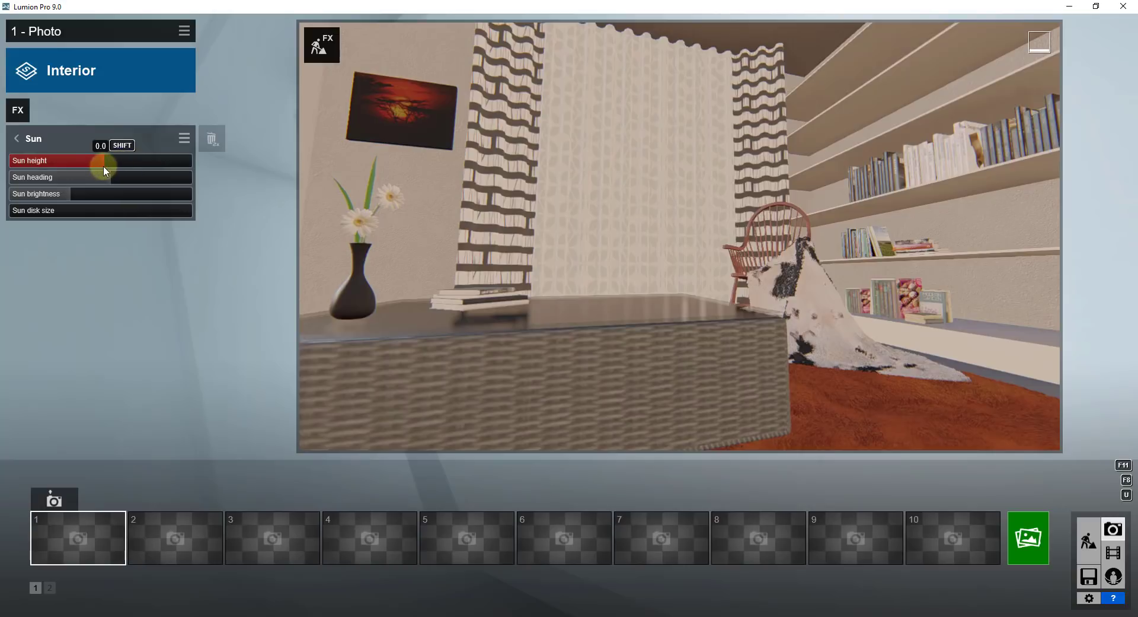
drag(103, 167, 95, 178)
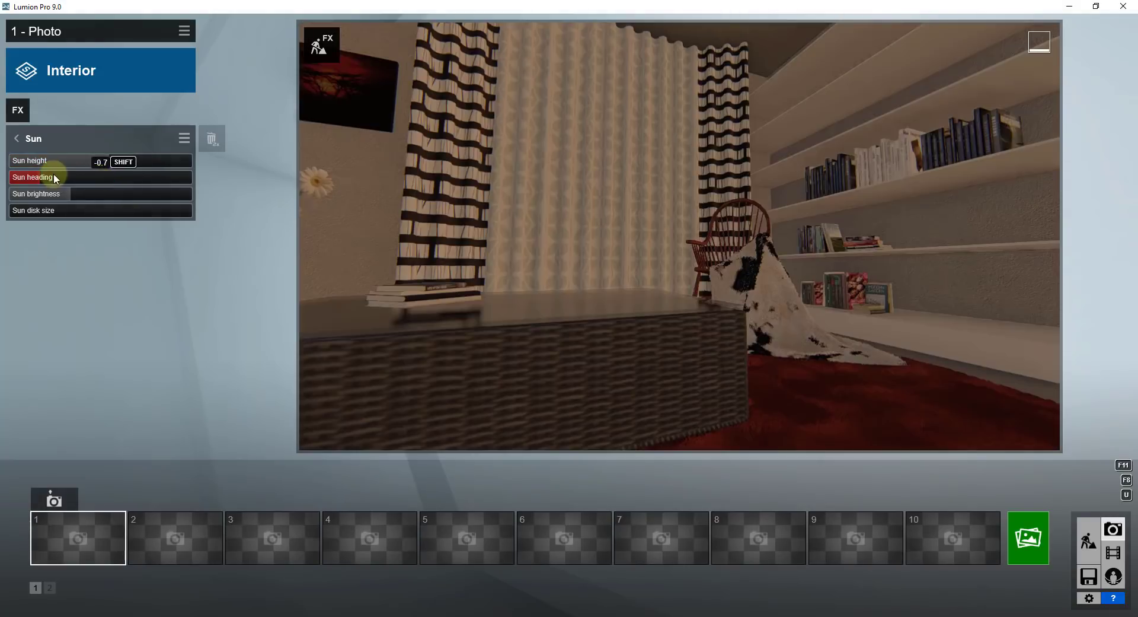
drag(54, 175, 70, 178)
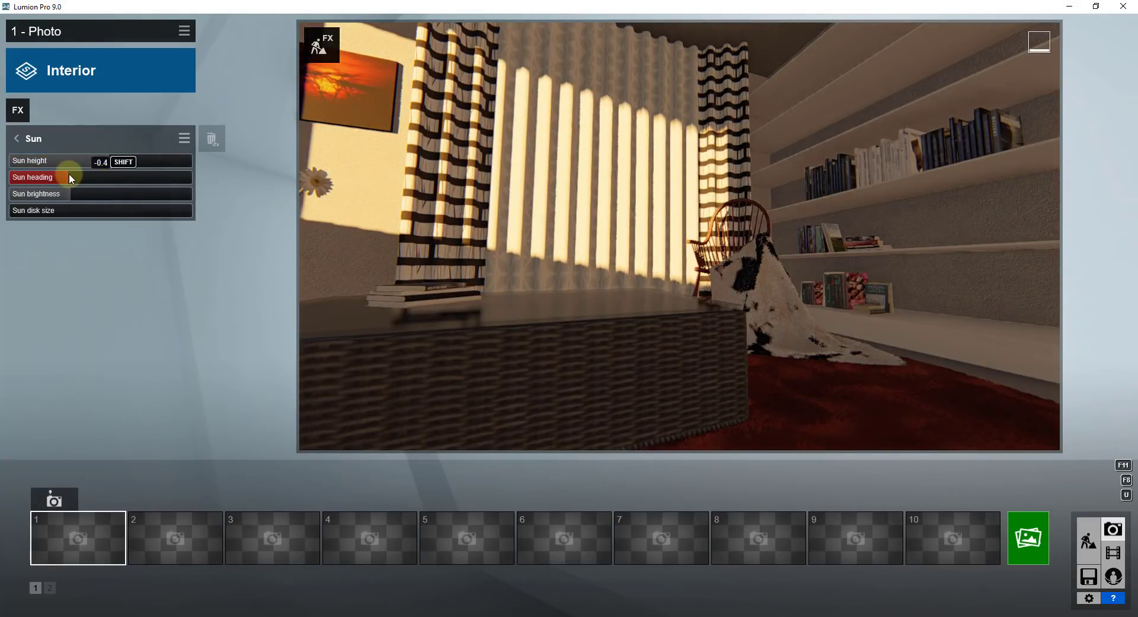
- Store the camera view in photo slot 1, and reframe closer on the vase, curtains and chair with a longer focal length
right_drag(578, 240, 577, 240)
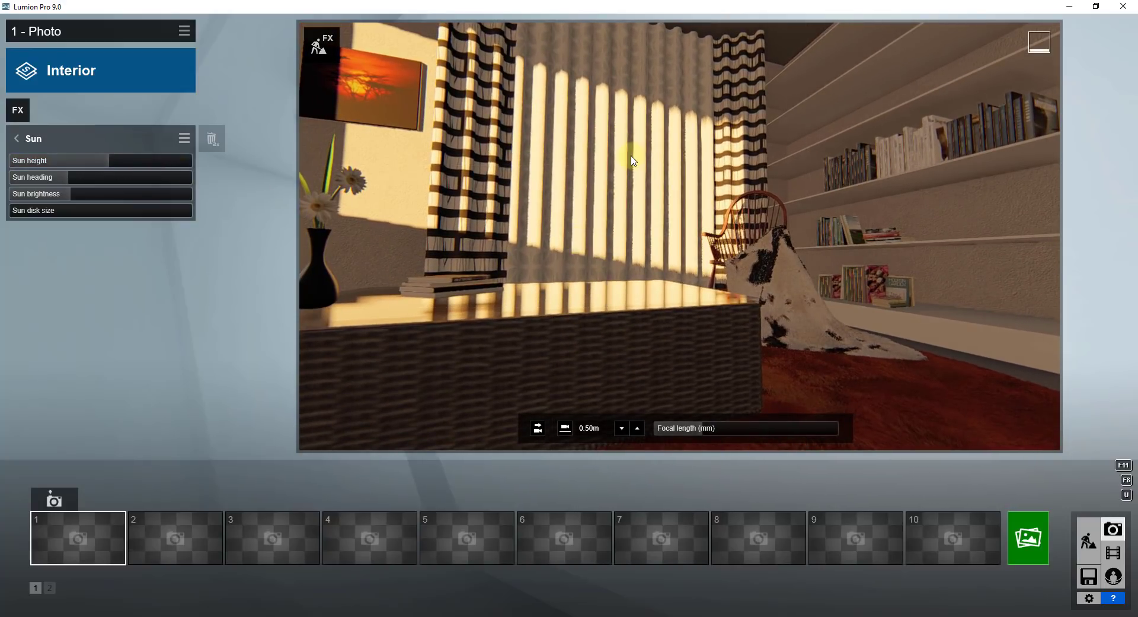
click(52, 500)
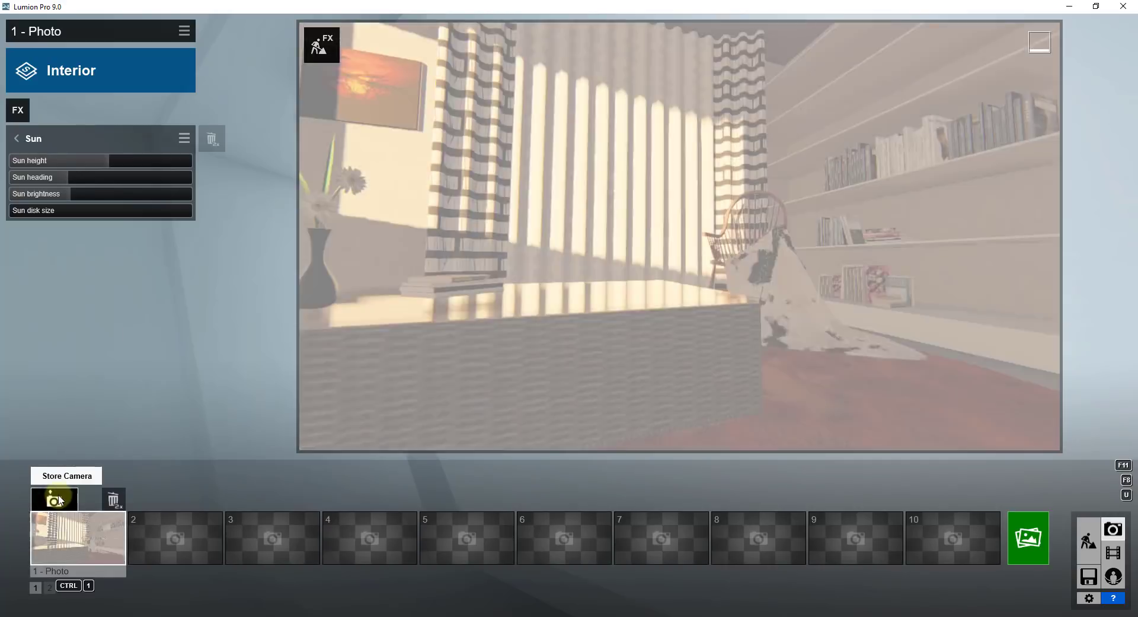
right_drag(762, 239, 762, 239)
key(a)
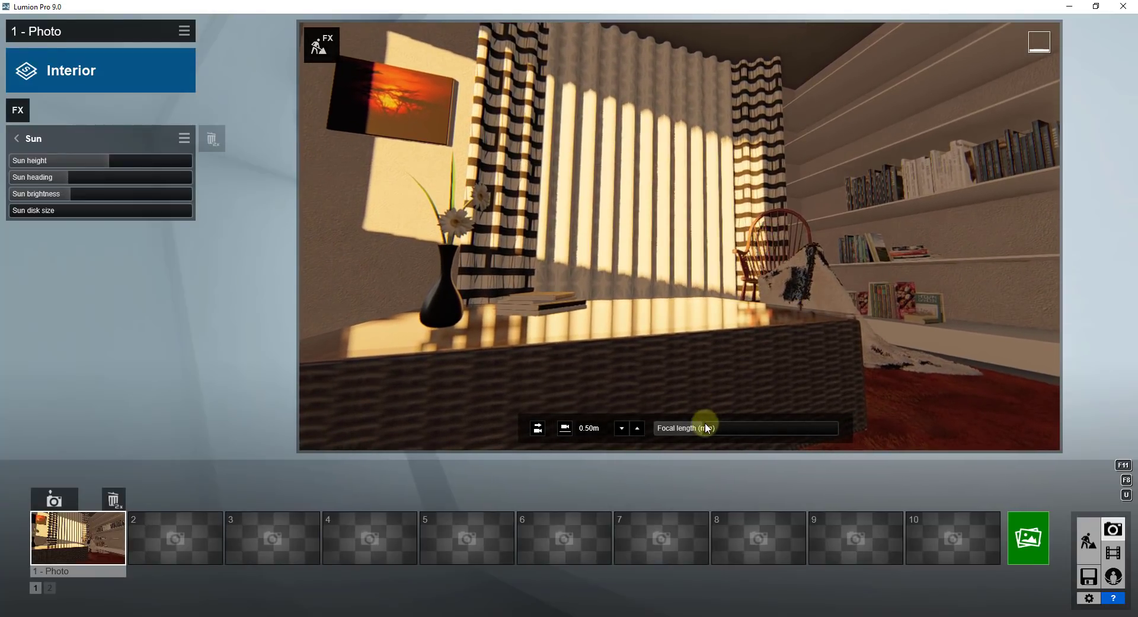
drag(705, 426, 716, 427)
right_drag(749, 259, 790, 225)
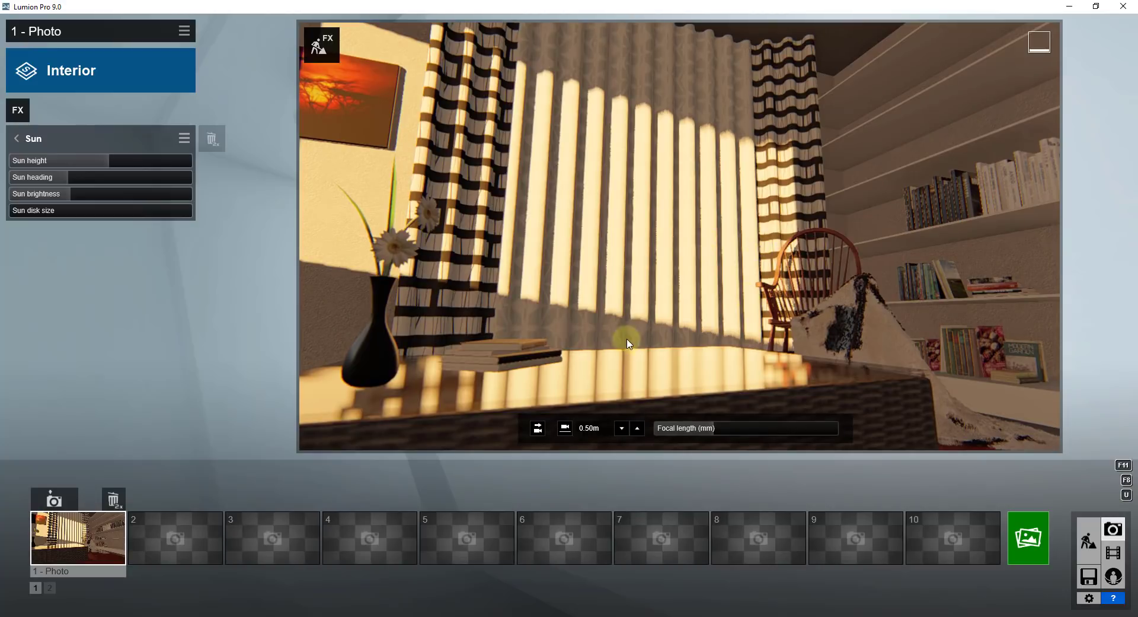
- Reframe the photo with a longer focal length so the vase, stacked books, coffee table, curtains and draped chair fit in view
right_drag(709, 304, 711, 305)
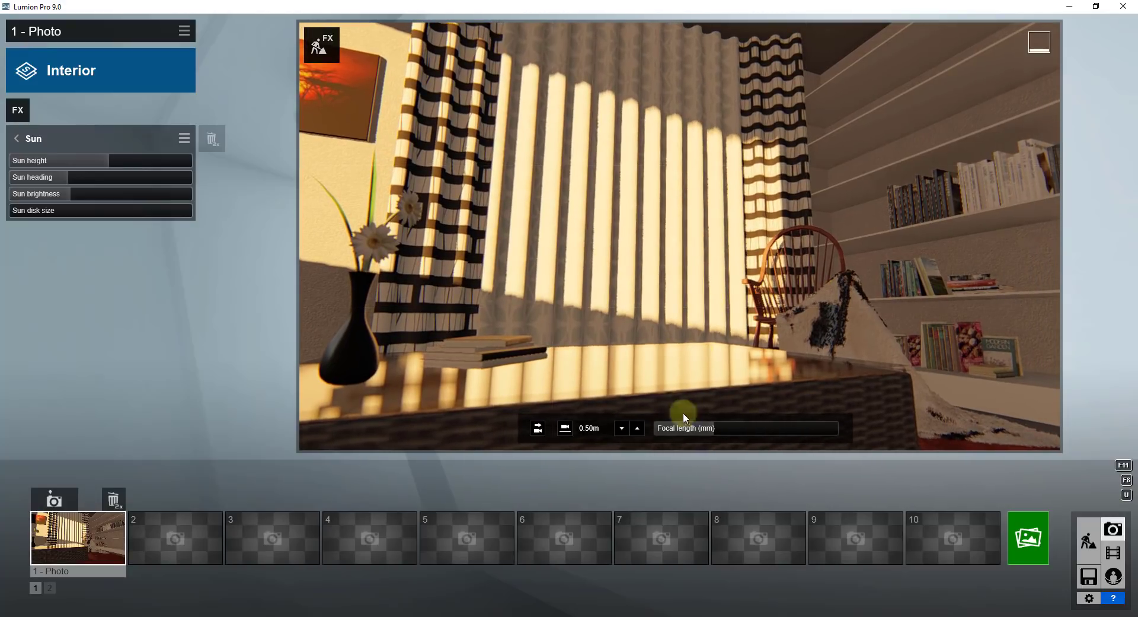
drag(719, 434, 727, 435)
scroll(684, 244, down, 3)
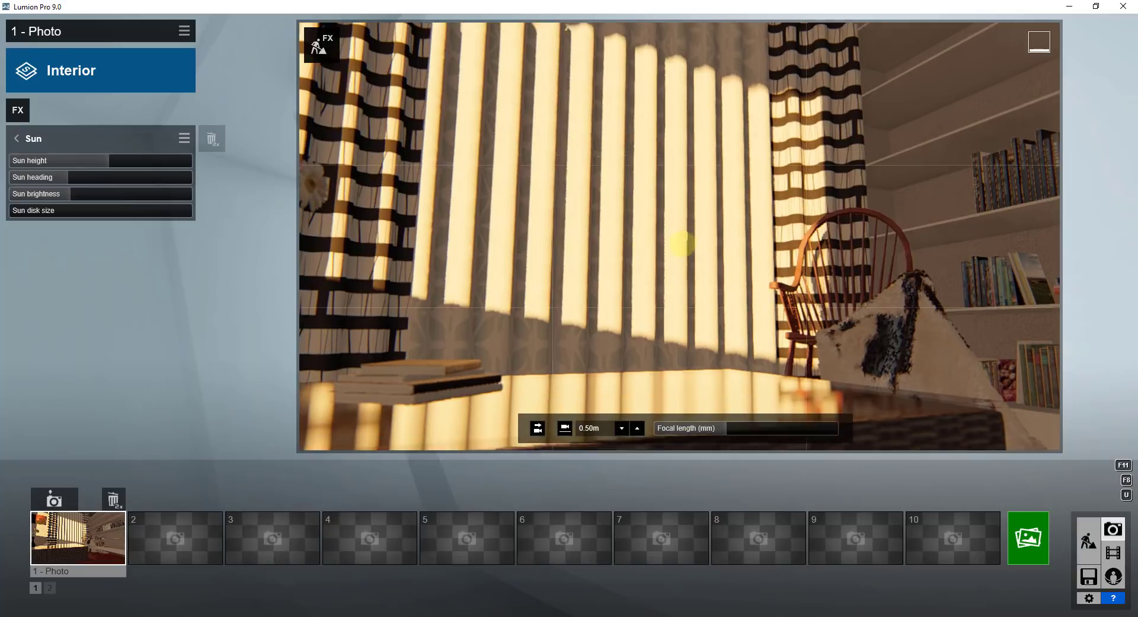
right_drag(681, 242, 680, 298)
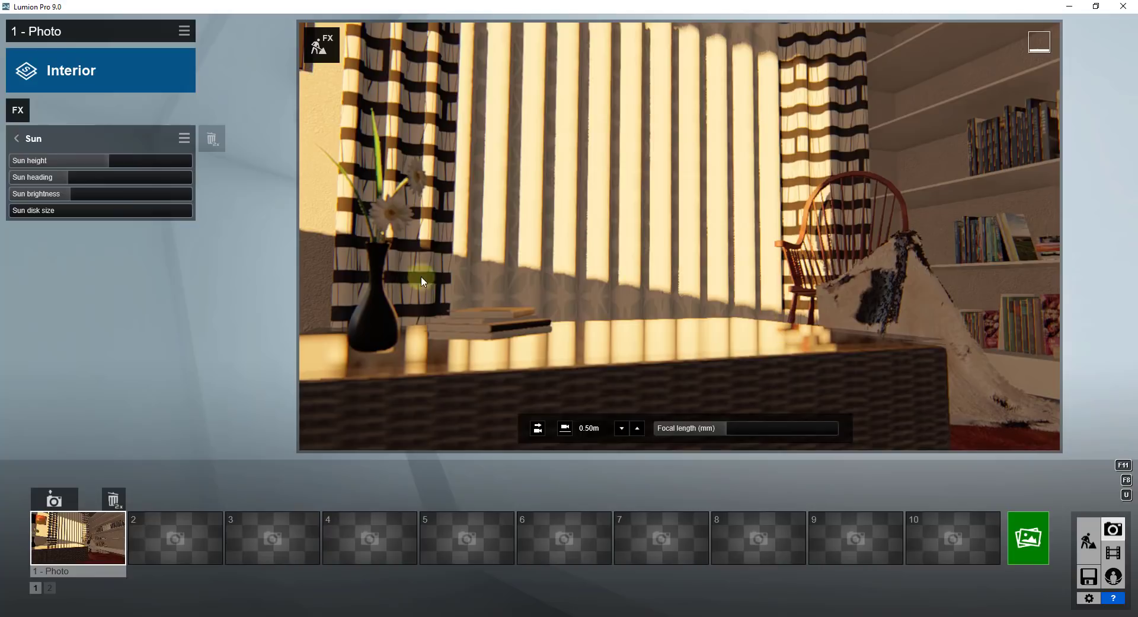
right_drag(730, 275, 726, 275)
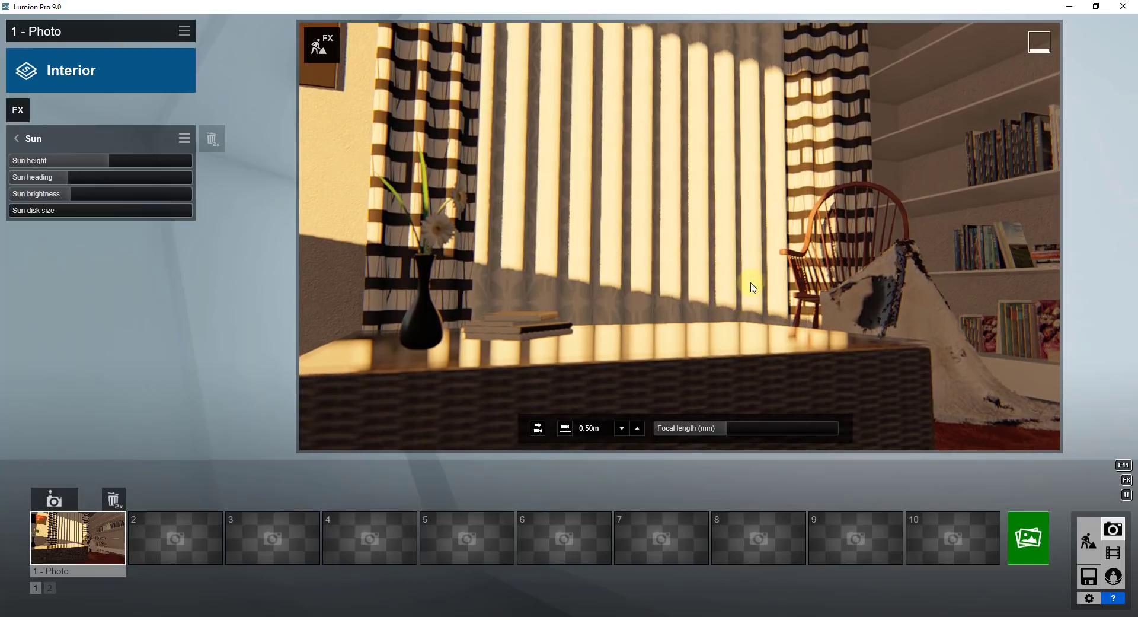
right_drag(751, 283, 750, 279)
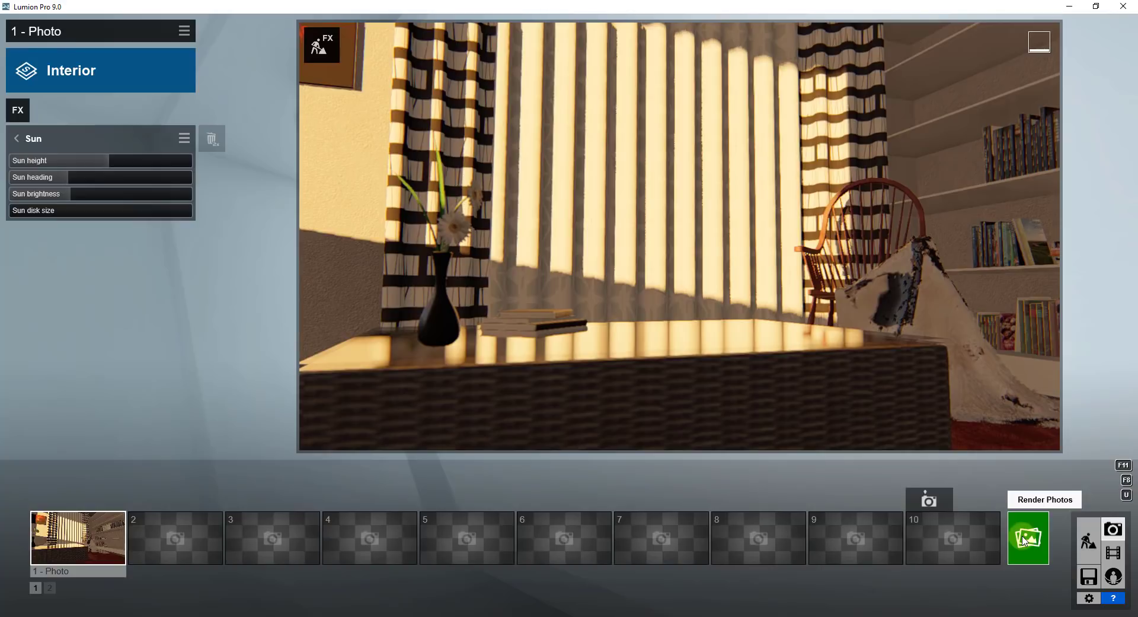
- Render the current shot at Desktop size, 1920x1080, as a test image of the table view and dismiss the finished render
click(1024, 541)
click(432, 469)
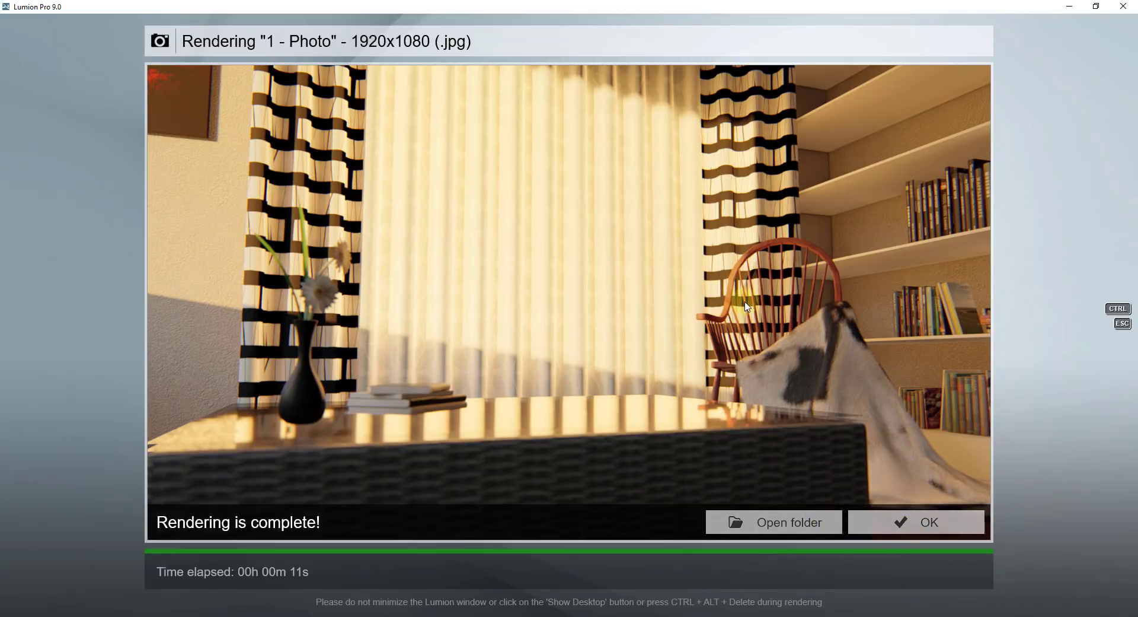
click(922, 515)
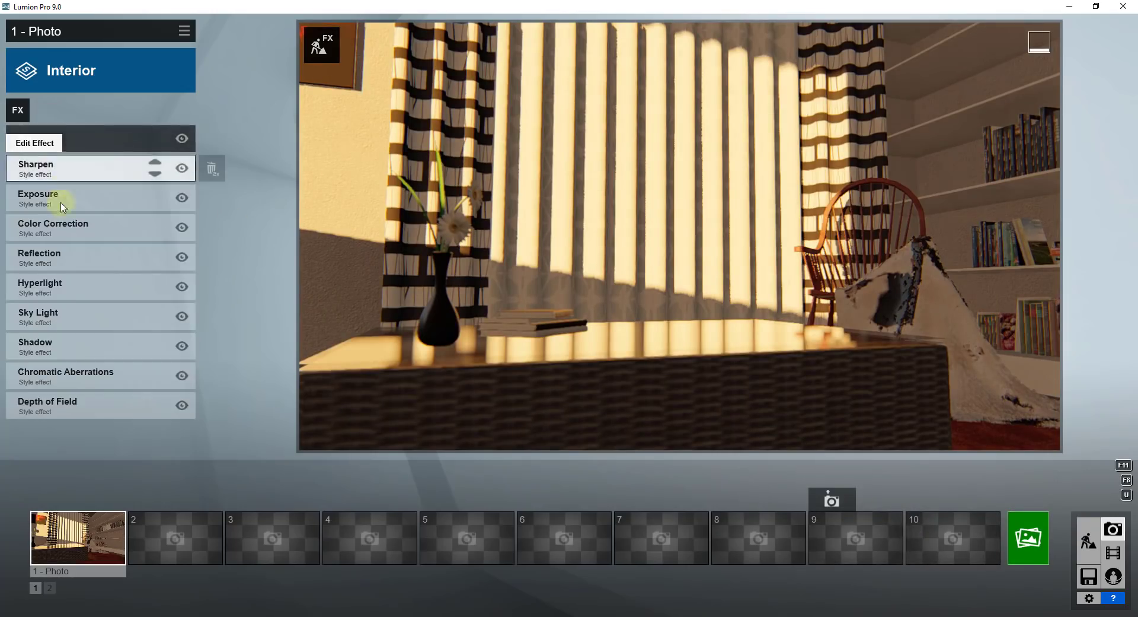
- Set a cooler, slightly negative Color Correction temperature with a near-neutral tint, and store the camera in photo slot 1
click(43, 224)
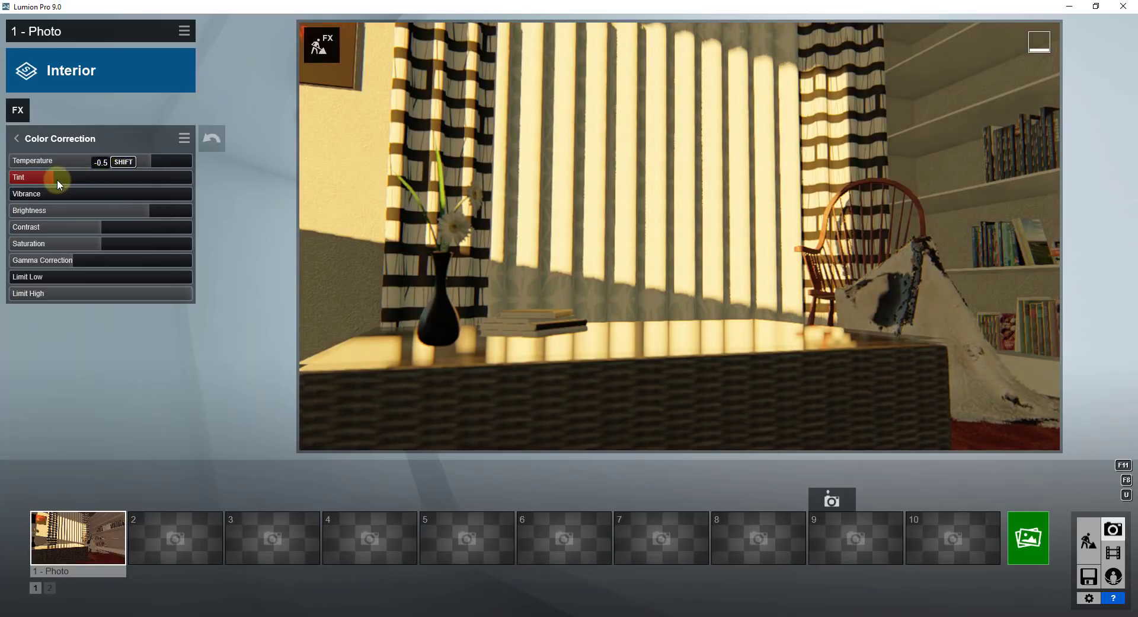
drag(178, 177, 77, 164)
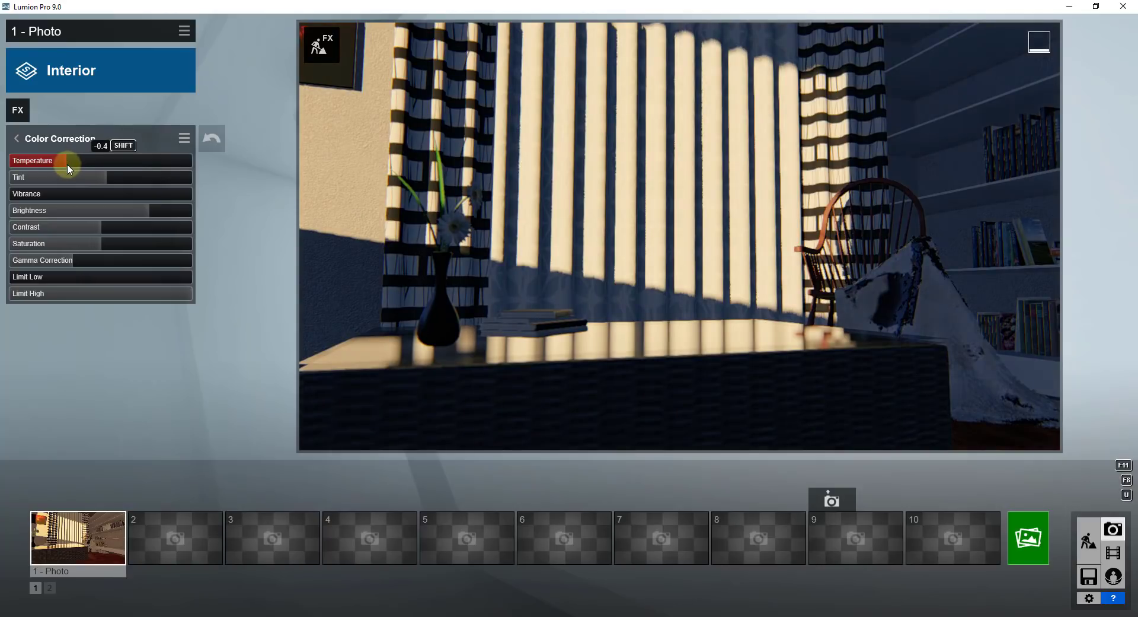
drag(69, 164, 81, 162)
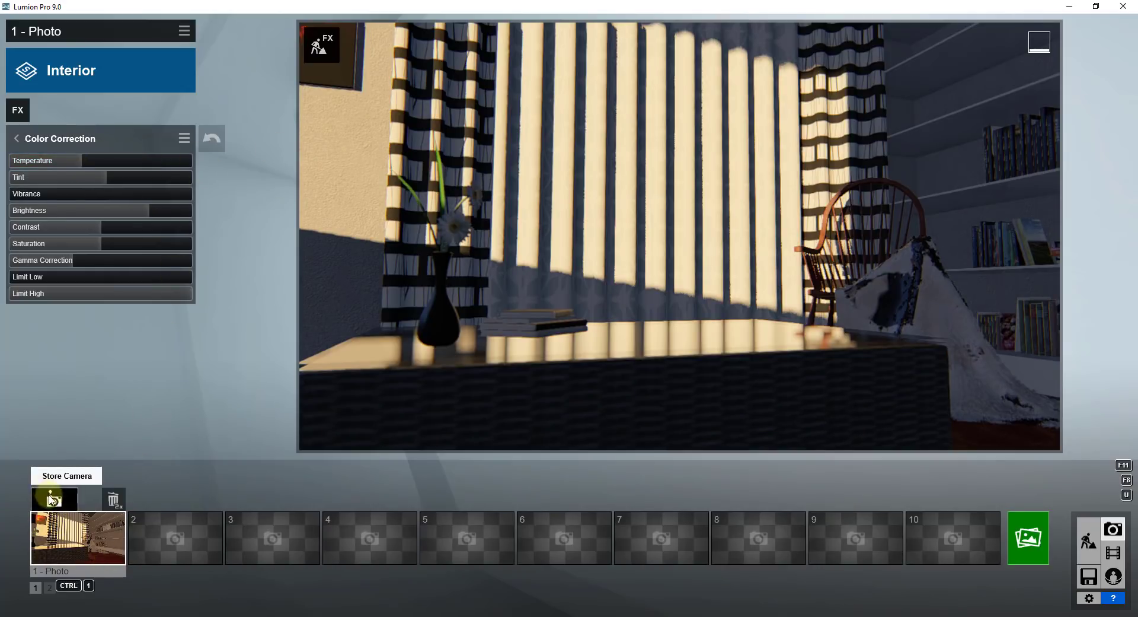
click(58, 500)
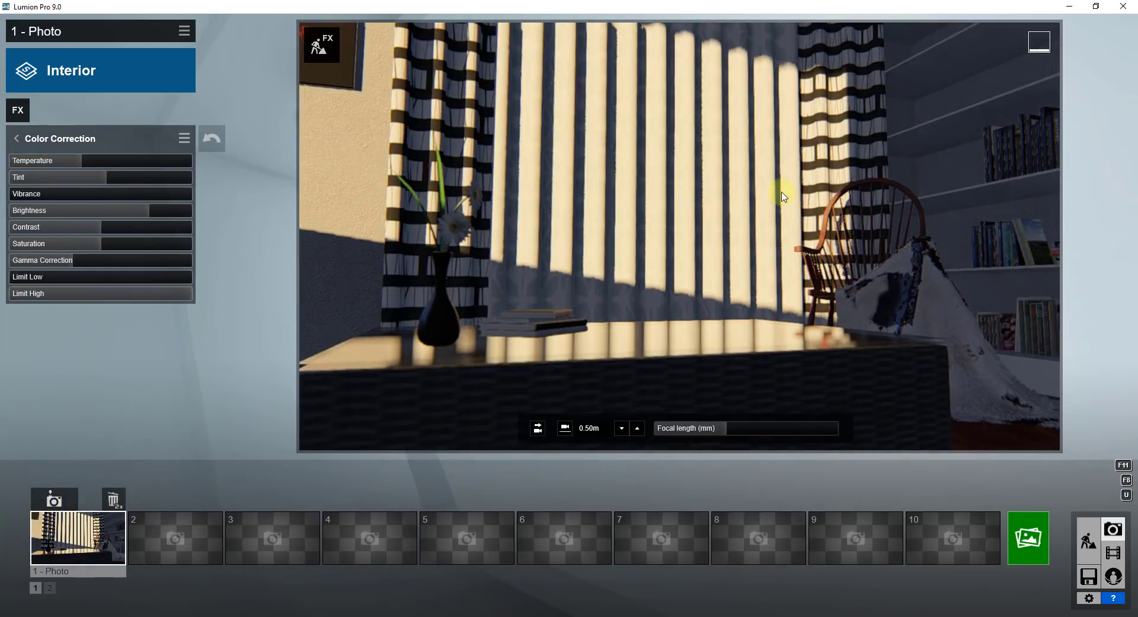
- Reframe closer on the draped chair, curtains and bookshelf past the table corner, with a focal length of about 20 mm
right_drag(725, 215, 717, 322)
drag(719, 426, 713, 426)
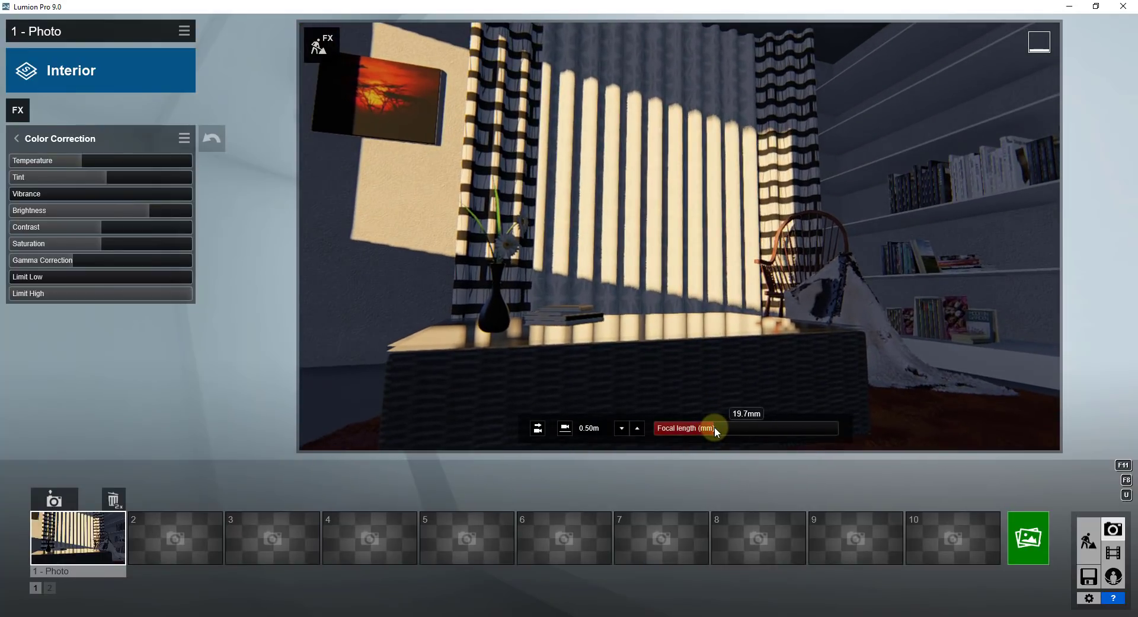
key(w)
right_drag(700, 212, 678, 236)
key(d)
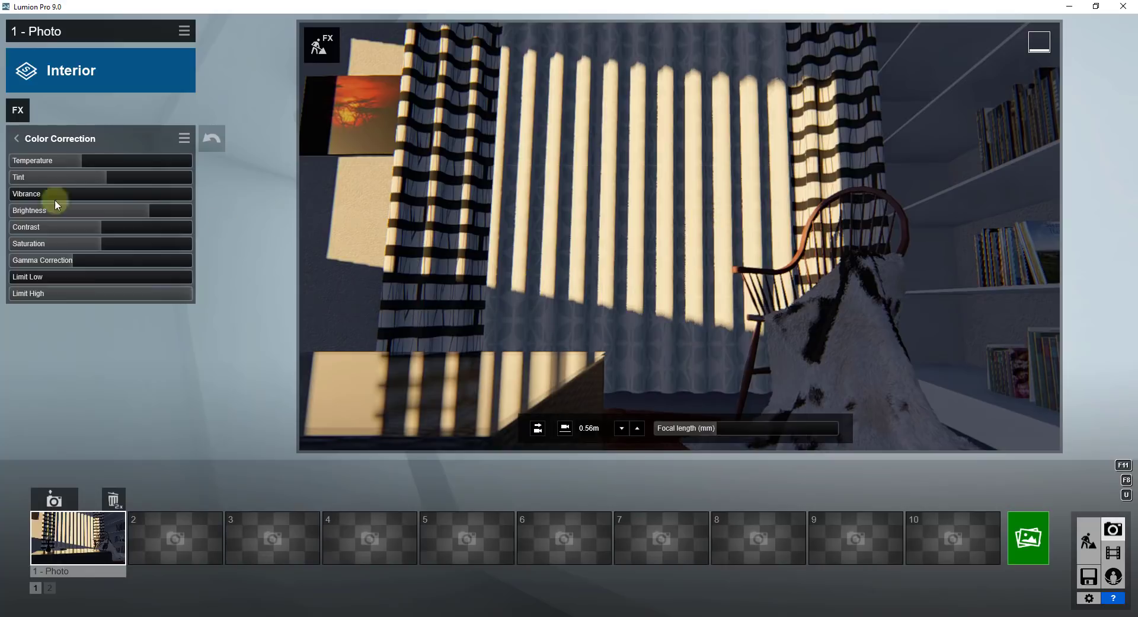
- Turn on Soft Shadows and Fine Detail Shadows in the Shadow effect, and render the shot at 1920x1080 under a Test file name
click(65, 141)
click(67, 142)
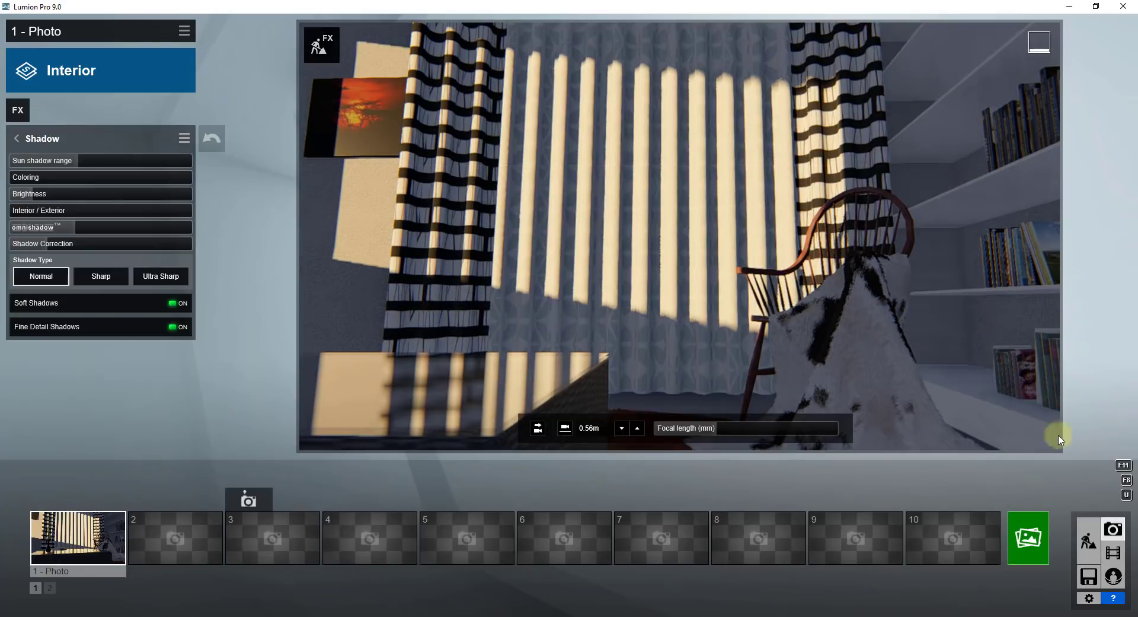
click(1028, 537)
click(456, 471)
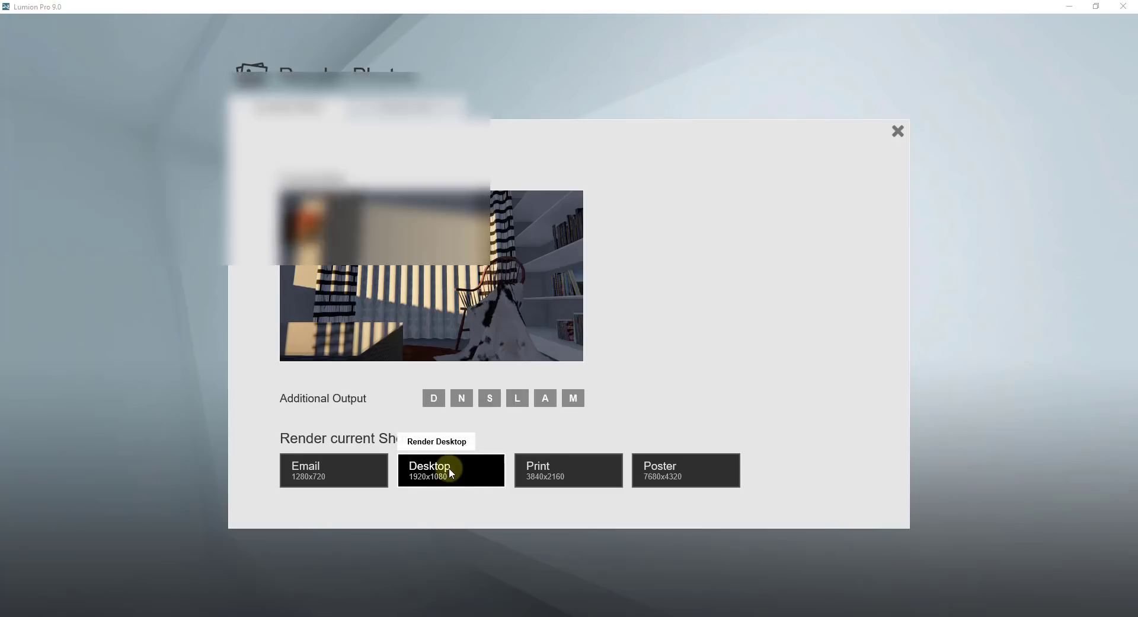
text(Test)
key(Return)
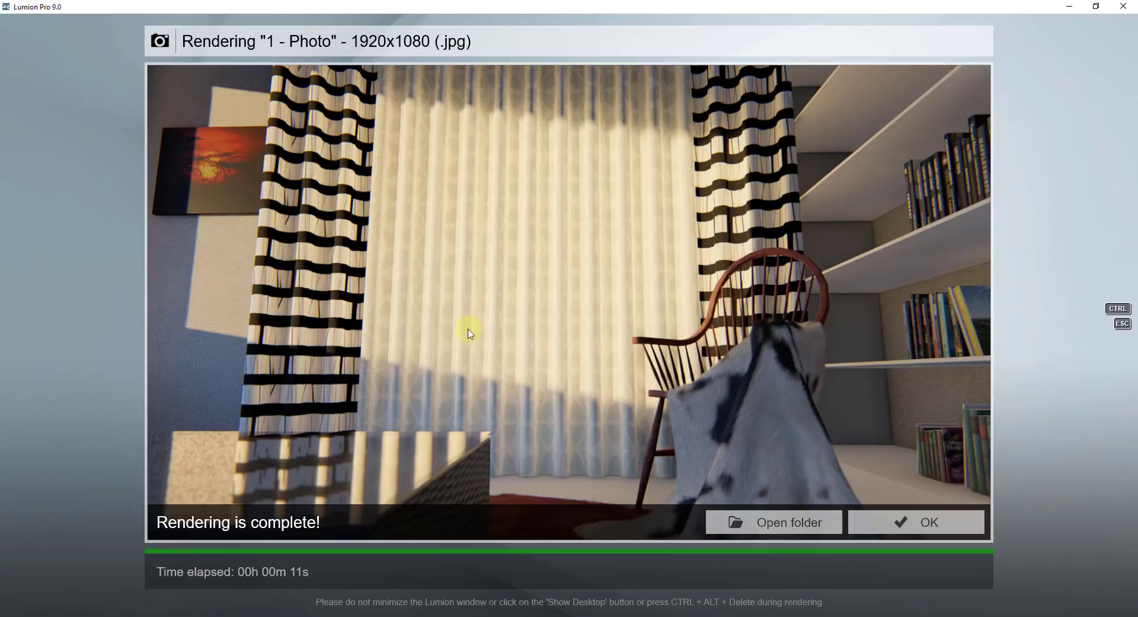
click(929, 525)
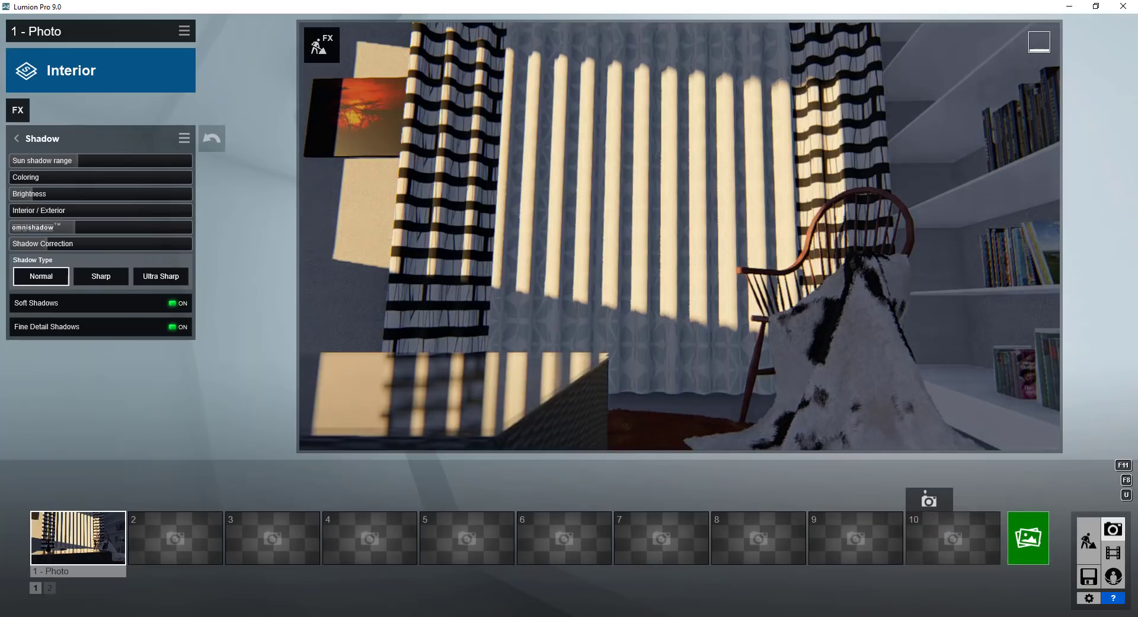
- Delete the Sun effect from the photo and add a Real Skies effect in its place
click(37, 141)
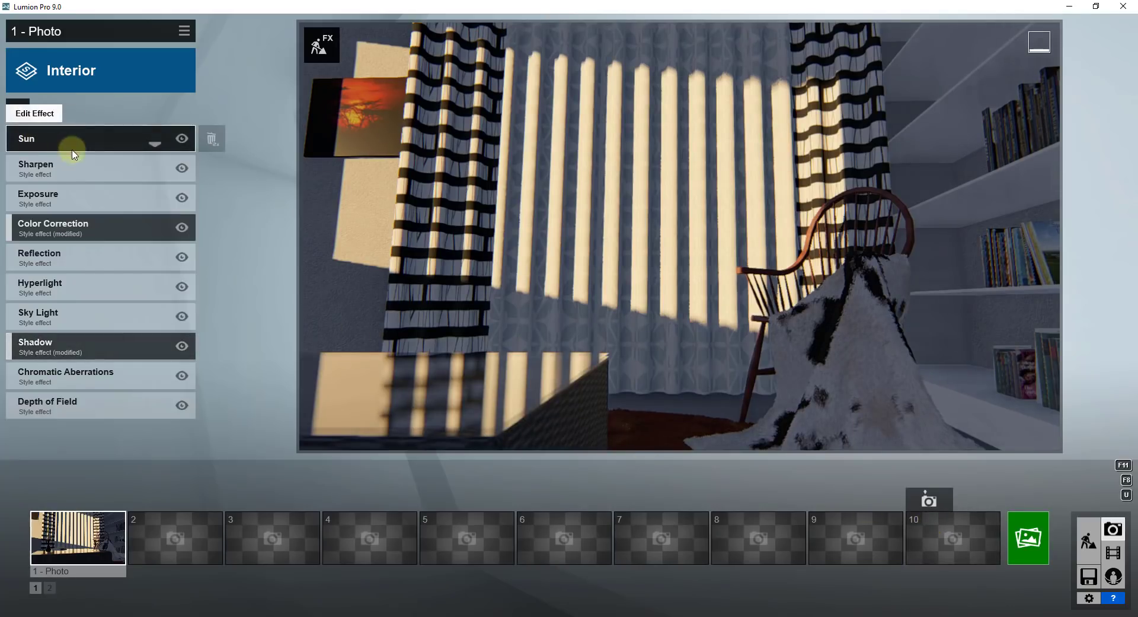
double_click(212, 141)
click(18, 110)
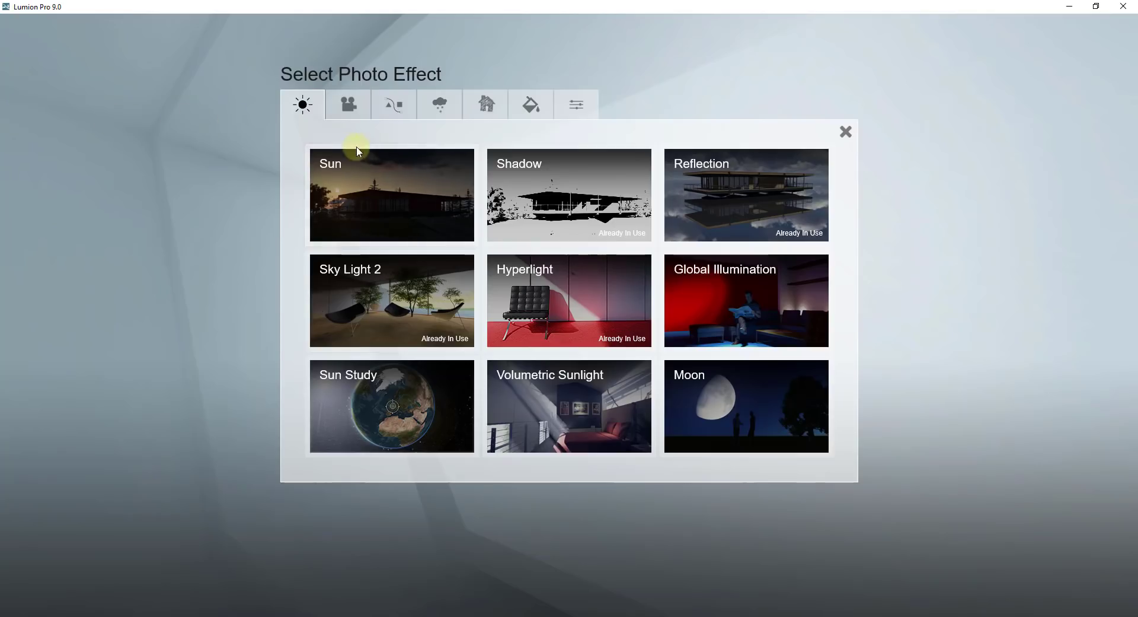
click(439, 105)
click(405, 192)
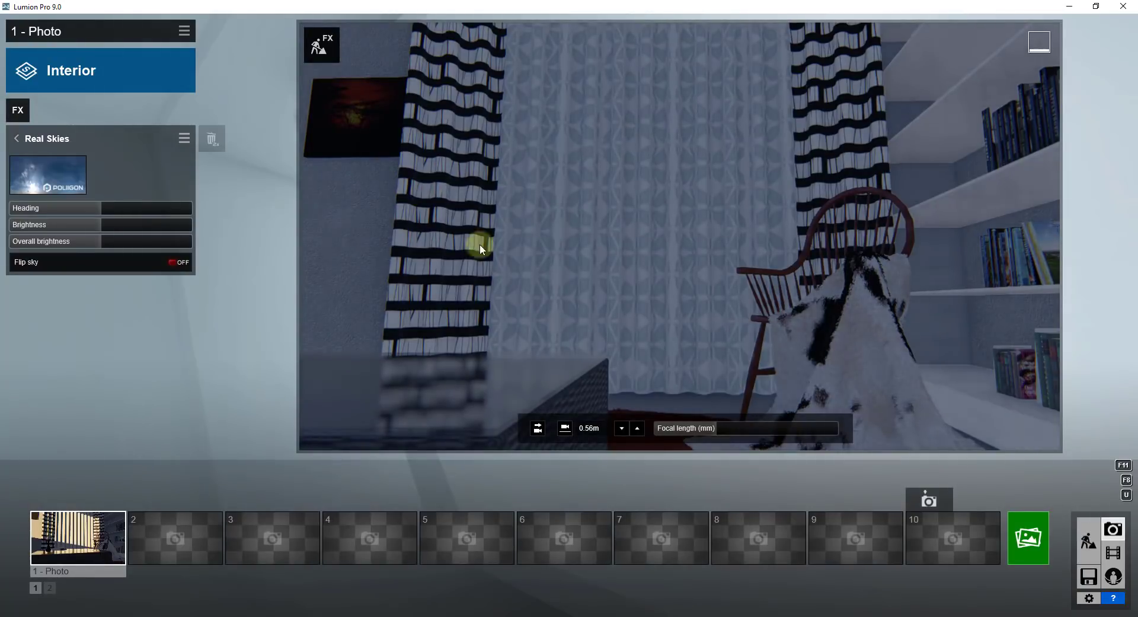
- Set the Real Skies heading to about -130 so sunlight reaches the chair and shelves, and slightly lower the overall brightness
drag(105, 211, 36, 218)
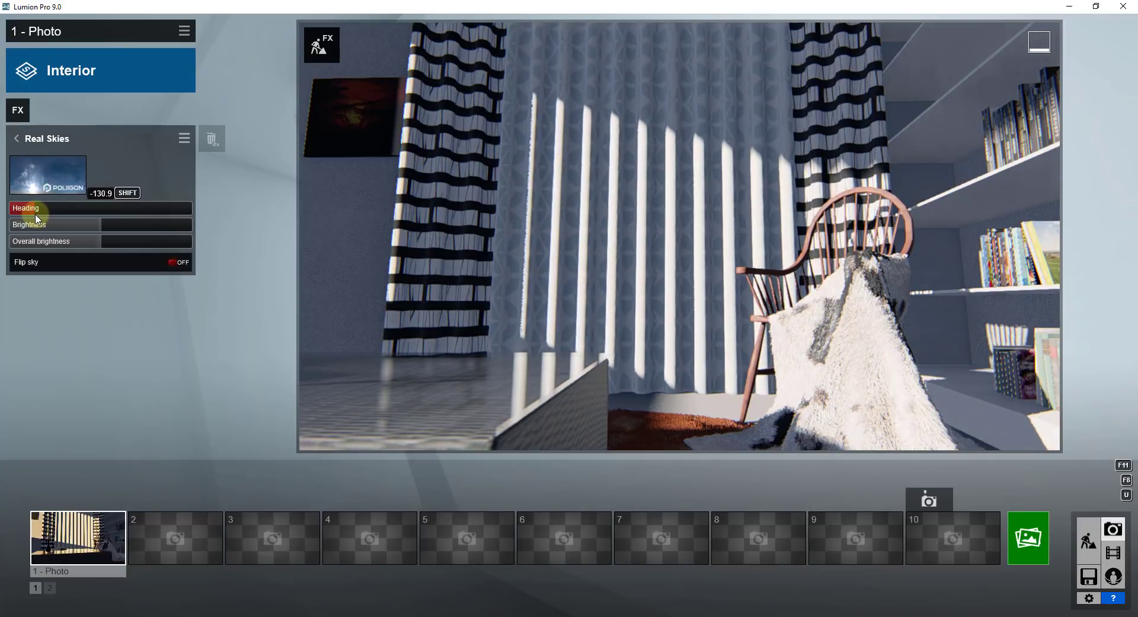
drag(37, 218, 37, 218)
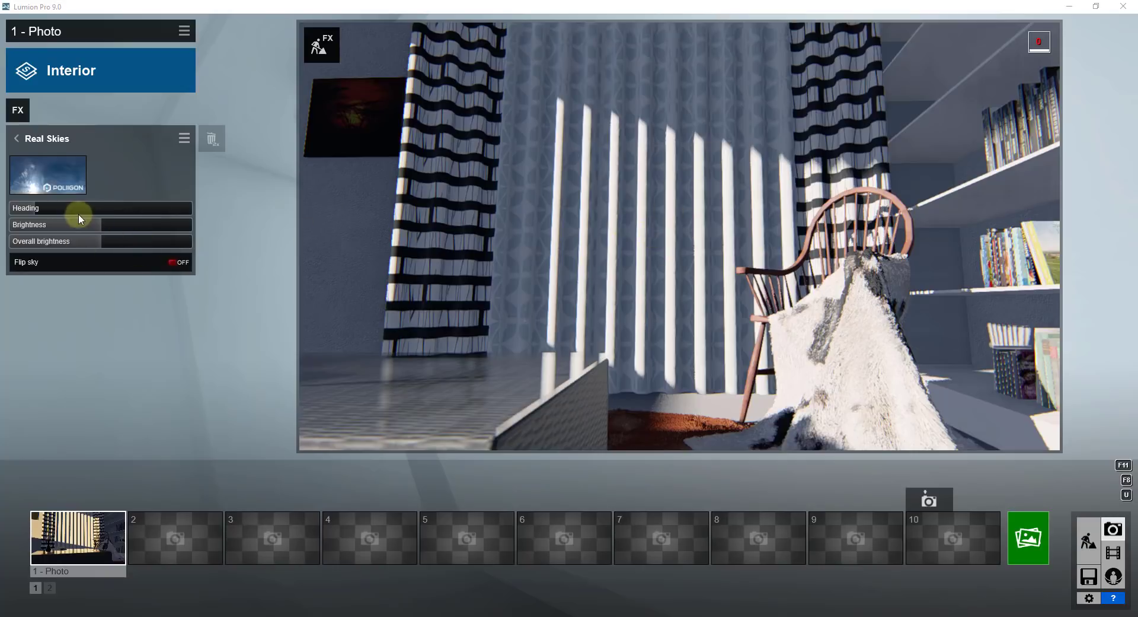
mouse_move(65, 234)
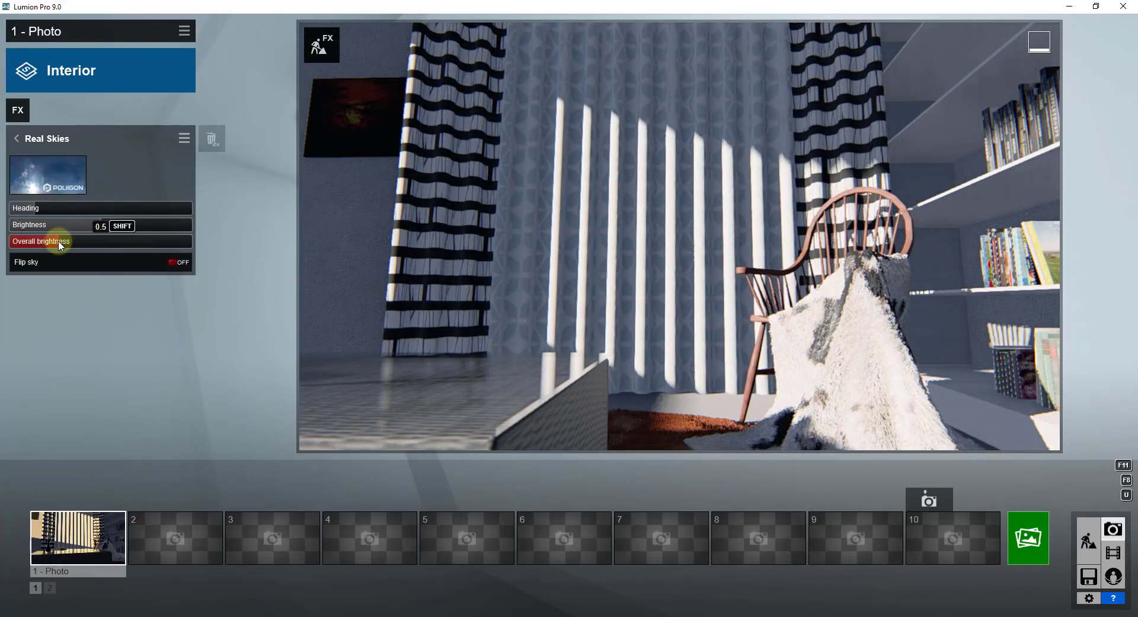
mouse_move(83, 240)
mouse_down()
mouse_move(140, 247)
mouse_move(93, 251)
mouse_up()
mouse_move(525, 253)
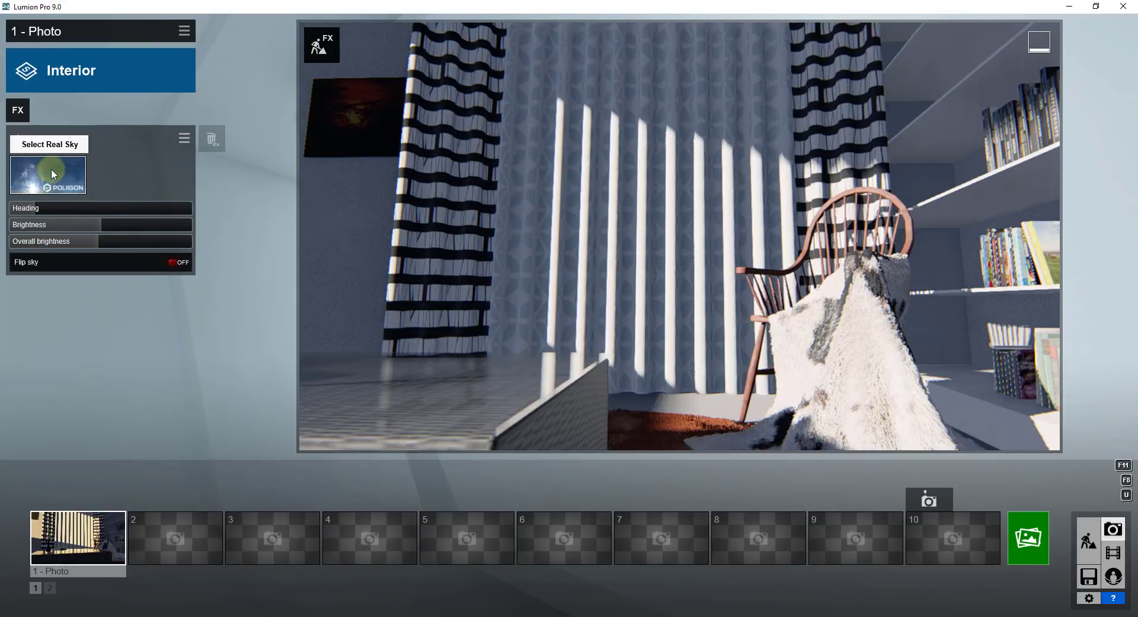
- Render the current shot at Desktop size, 1920x1080, and save it as the JPG file Test13
click(1033, 543)
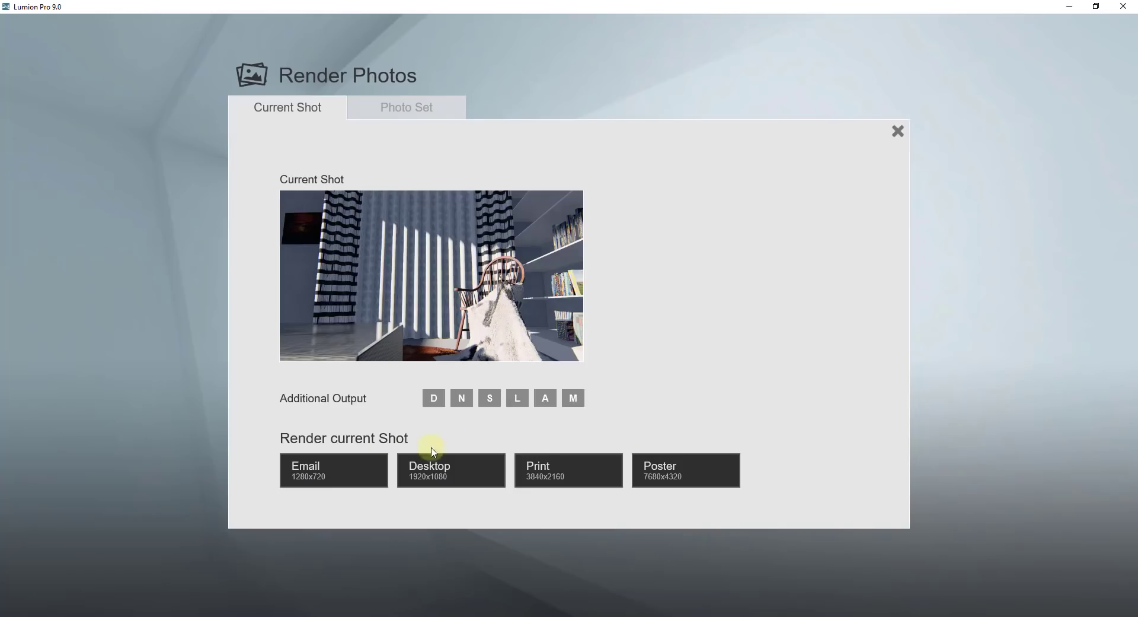
click(452, 465)
text(Test13)
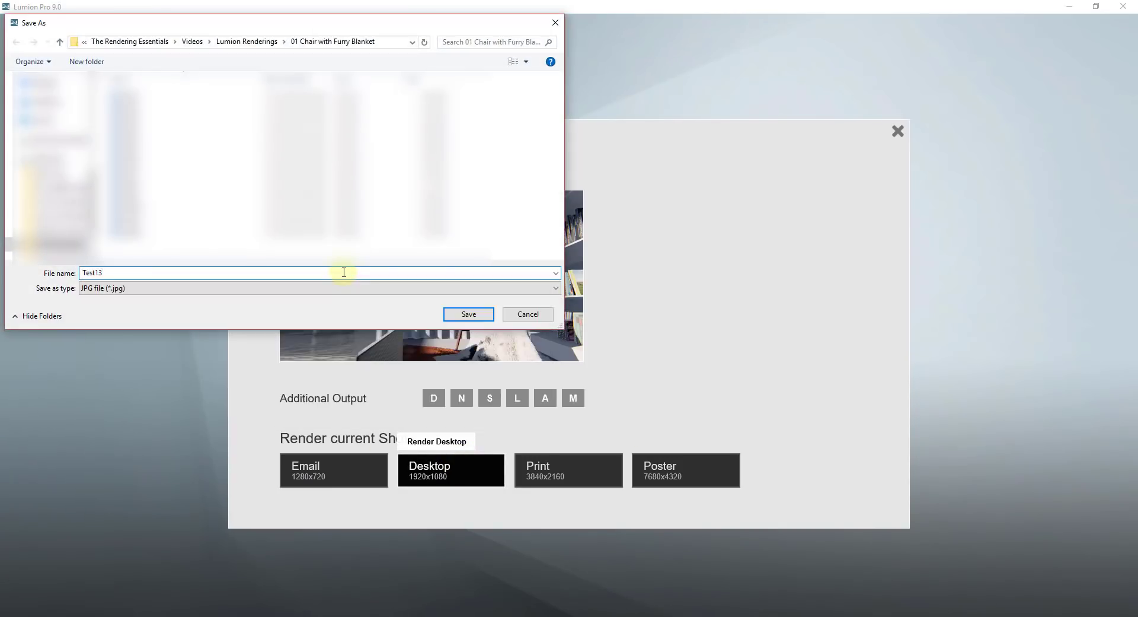
key(Return)
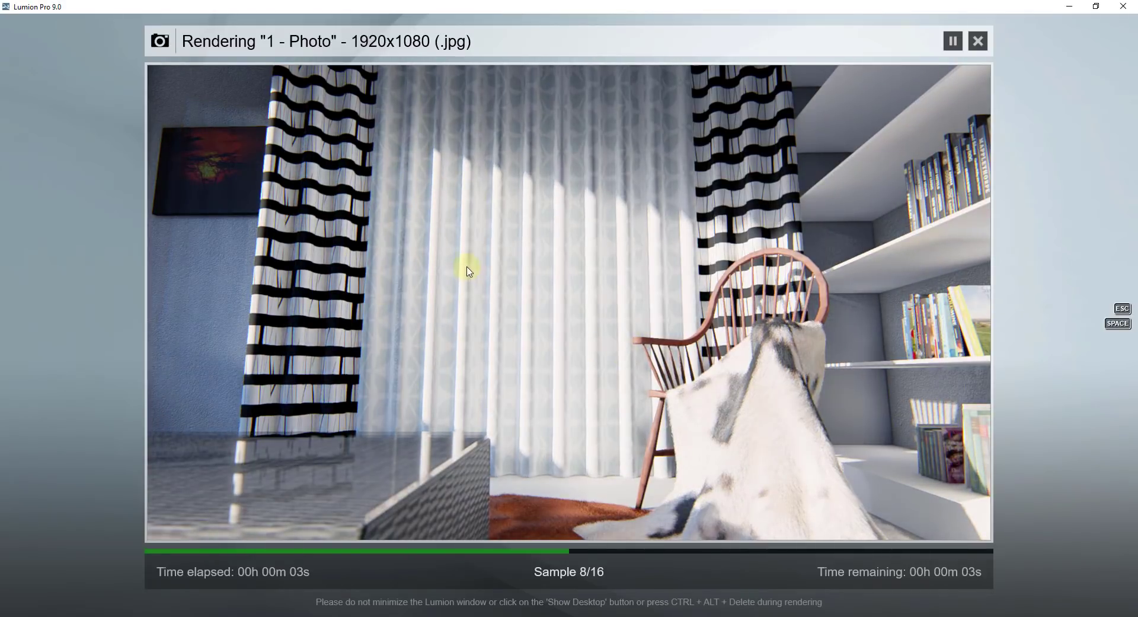